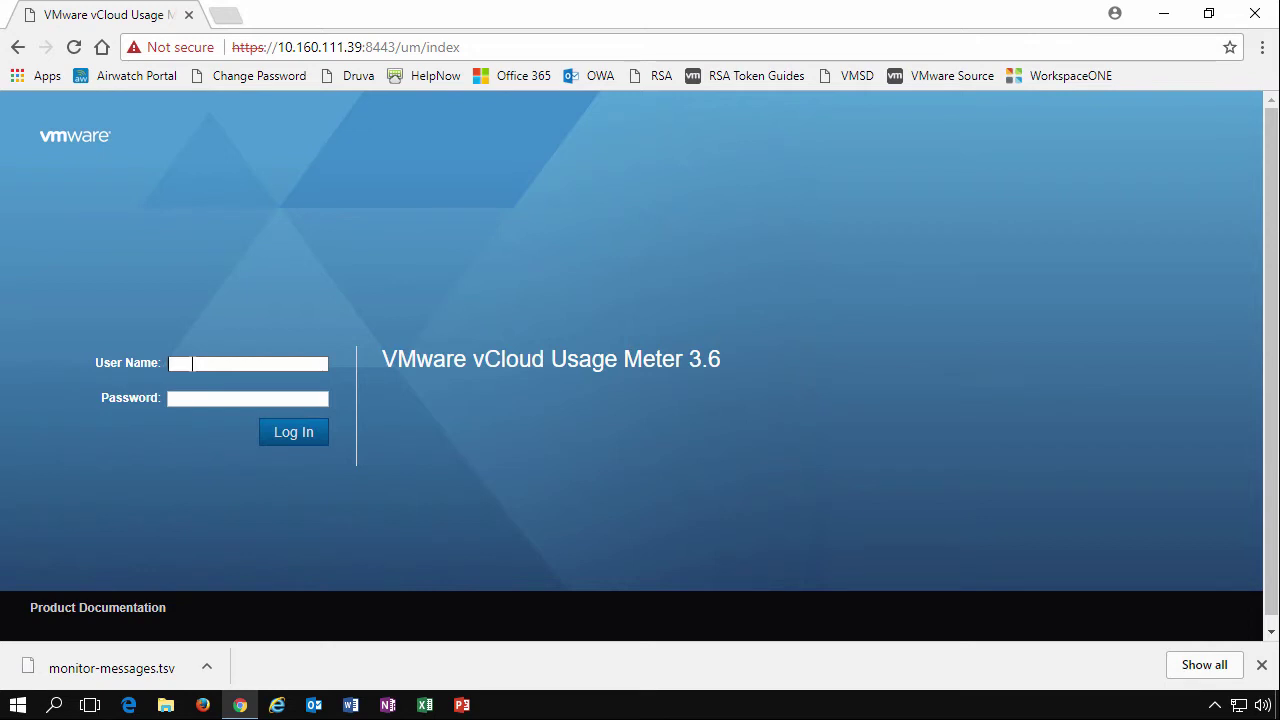
Log in with the admin user name and account password to reach the vCenter server list
{"action": "type", "text": "admin"}
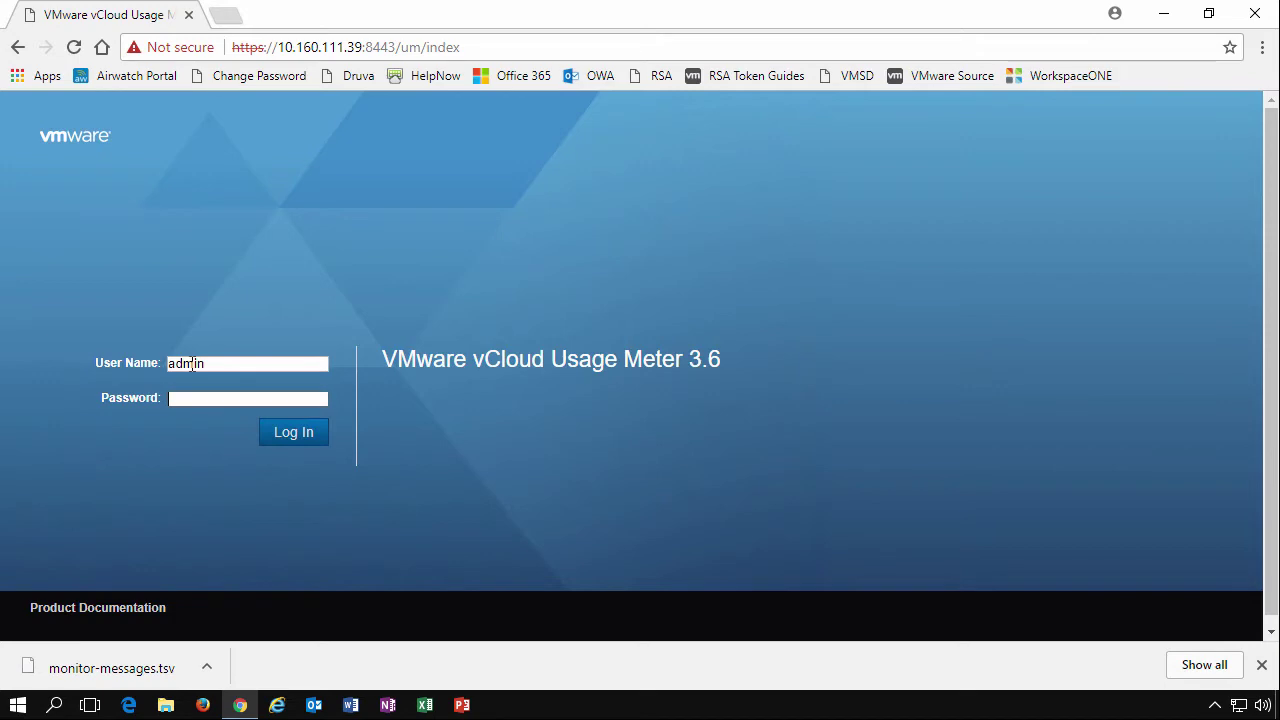
{"action": "type", "text": "••••••"}
{"action": "key", "text": "Return"}
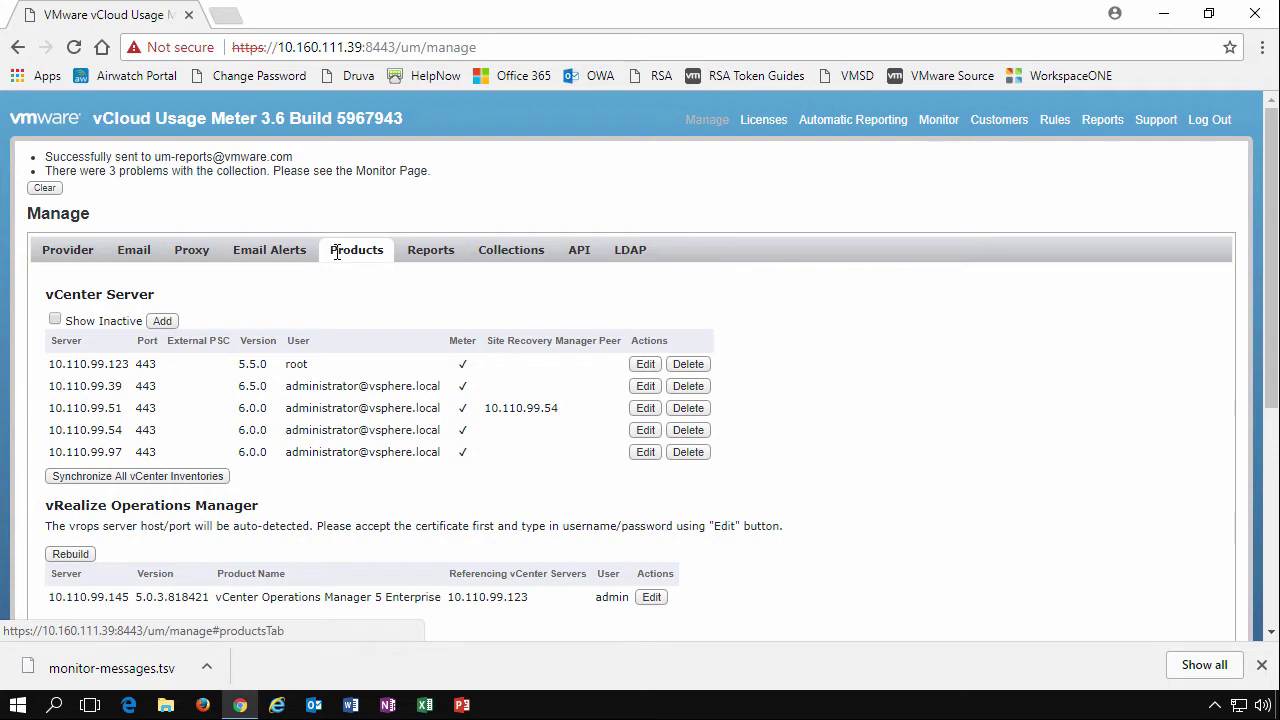
Show the Provider tab with the company, contact, partner and contract details
{"action": "left_click", "coordinate": [68, 252]}
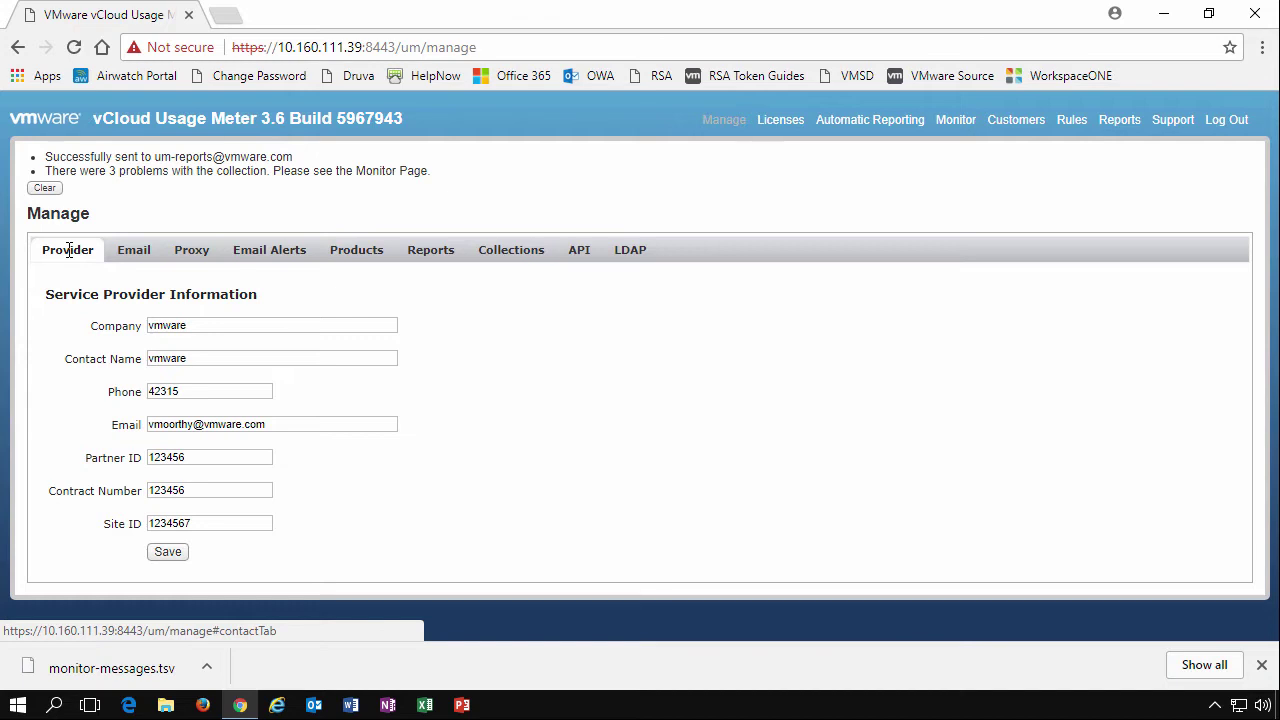
Open the outgoing email server settings and try TLS/SSL and STARTTLS connection security
{"action": "left_click", "coordinate": [141, 256]}
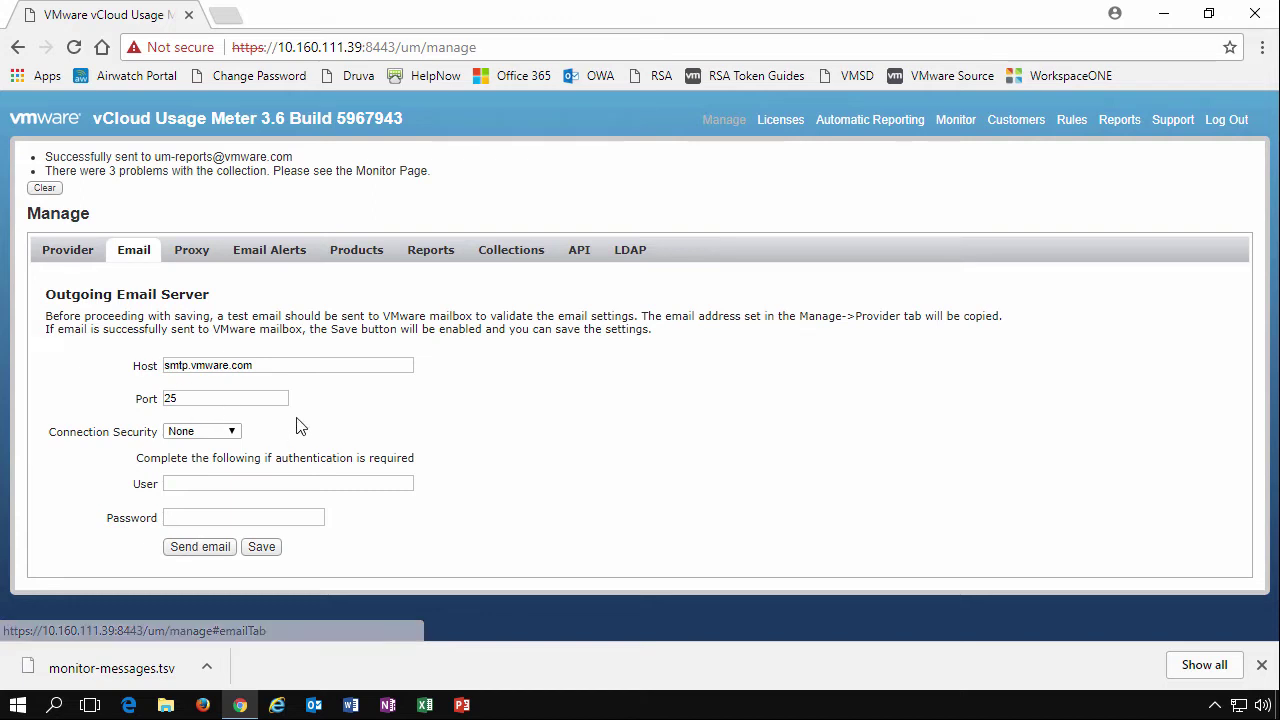
{"action": "left_click", "coordinate": [231, 433]}
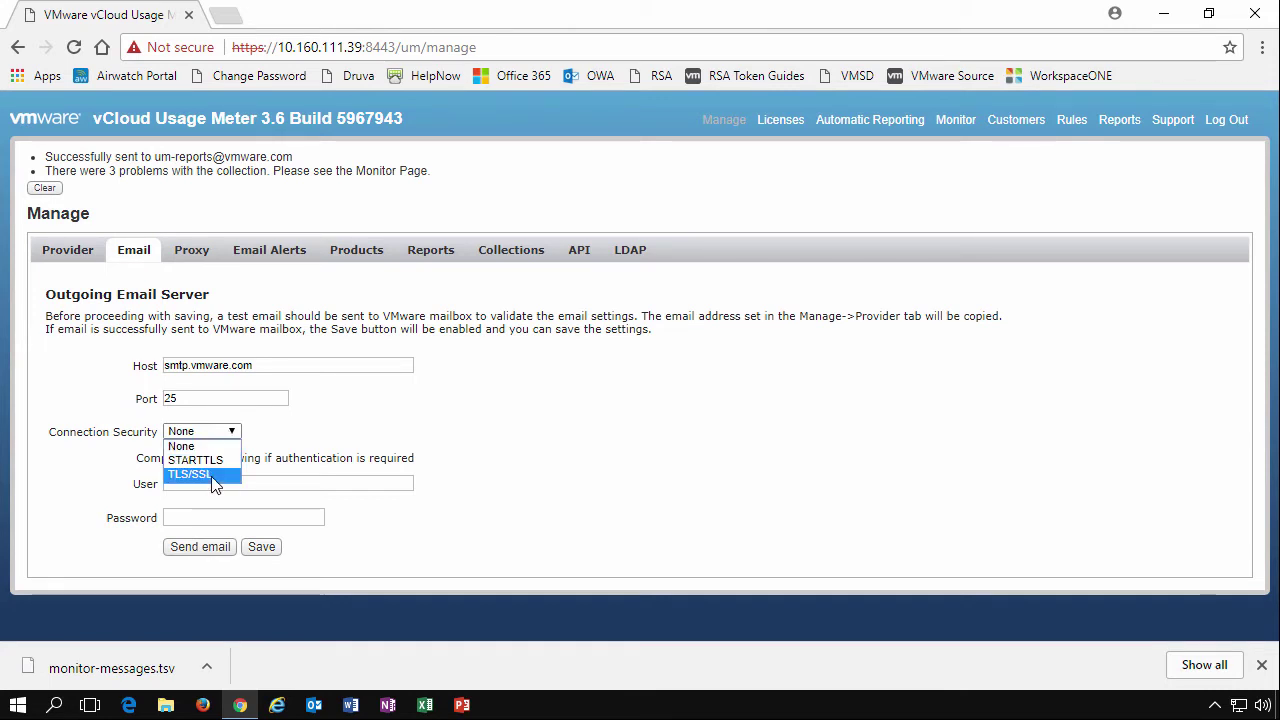
{"action": "left_click", "coordinate": [213, 476]}
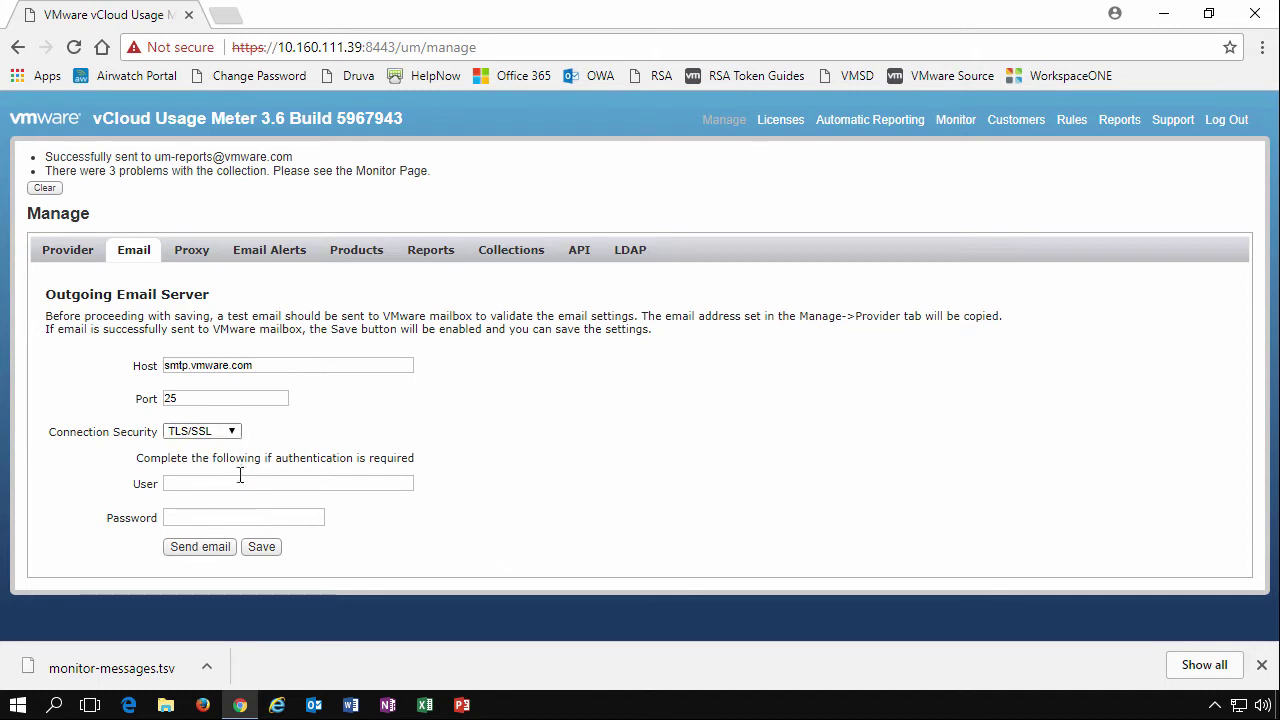
{"action": "left_click", "coordinate": [204, 398]}
{"action": "left_click", "coordinate": [231, 434]}
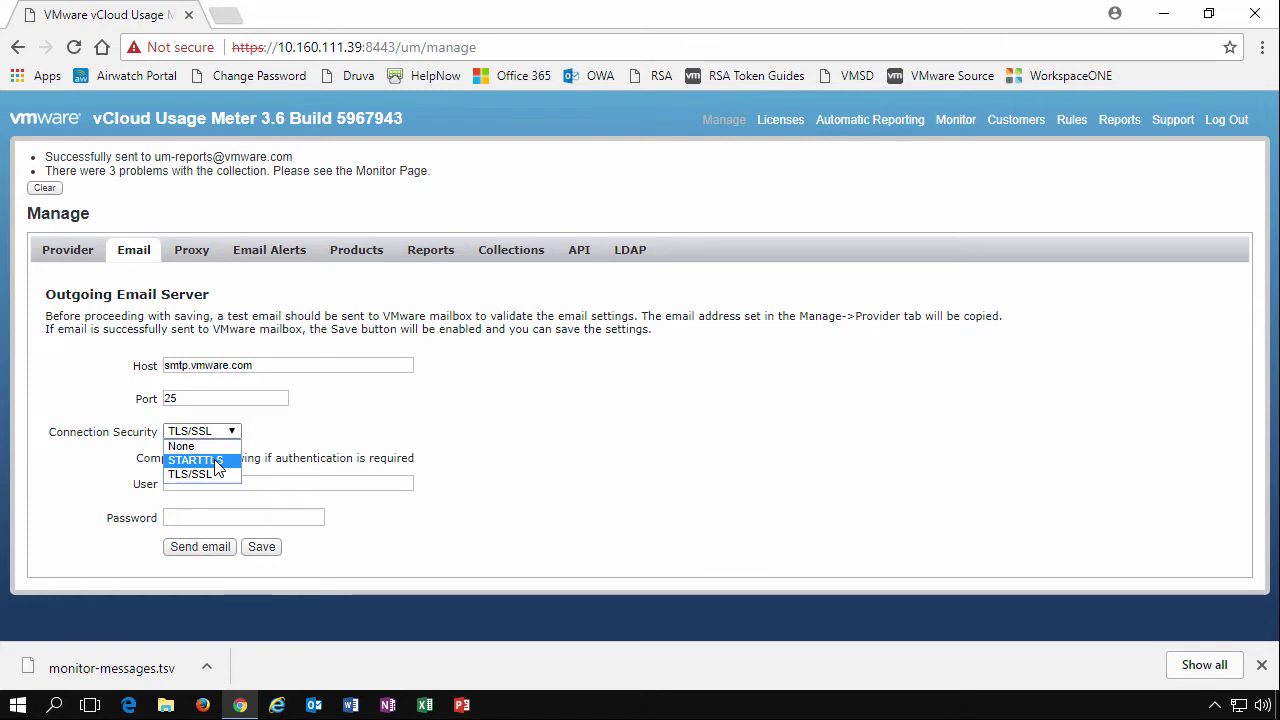
{"action": "left_click", "coordinate": [215, 461]}
Return connection security to None for smtp.vmware.com port 25 and send a test email
{"action": "left_click", "coordinate": [231, 432]}
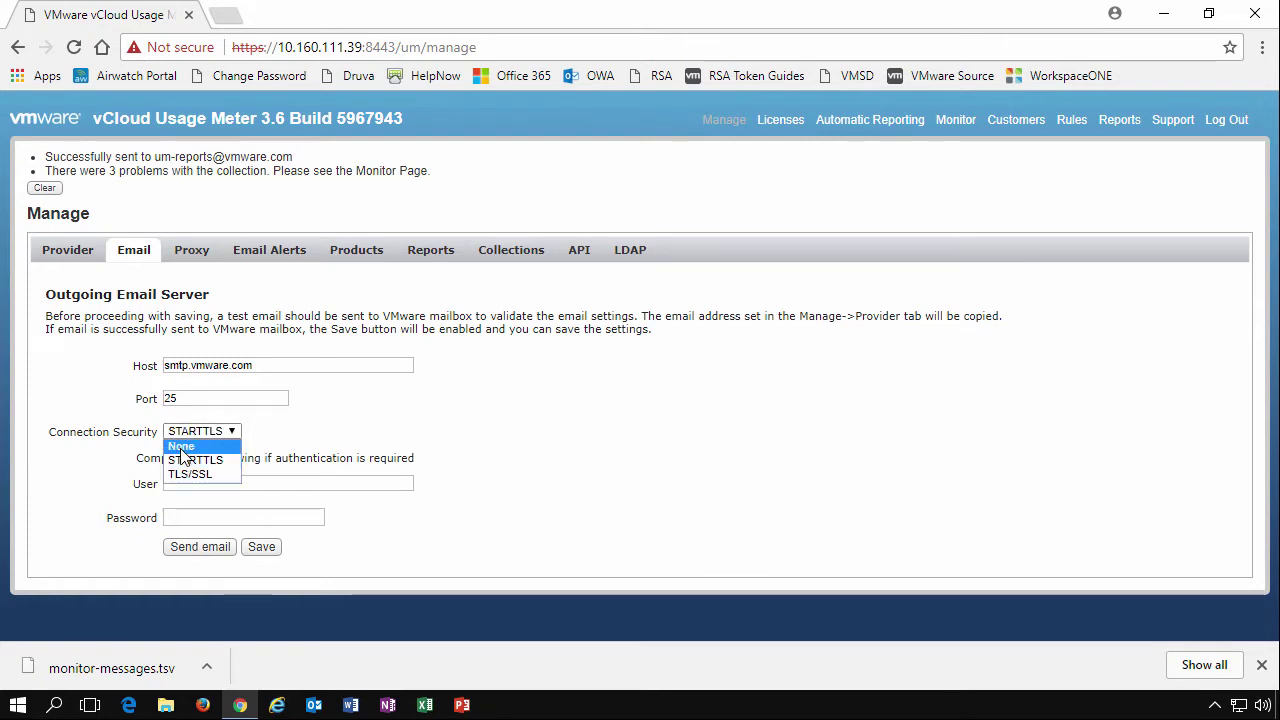
{"action": "left_click", "coordinate": [183, 446]}
{"action": "left_click", "coordinate": [260, 483]}
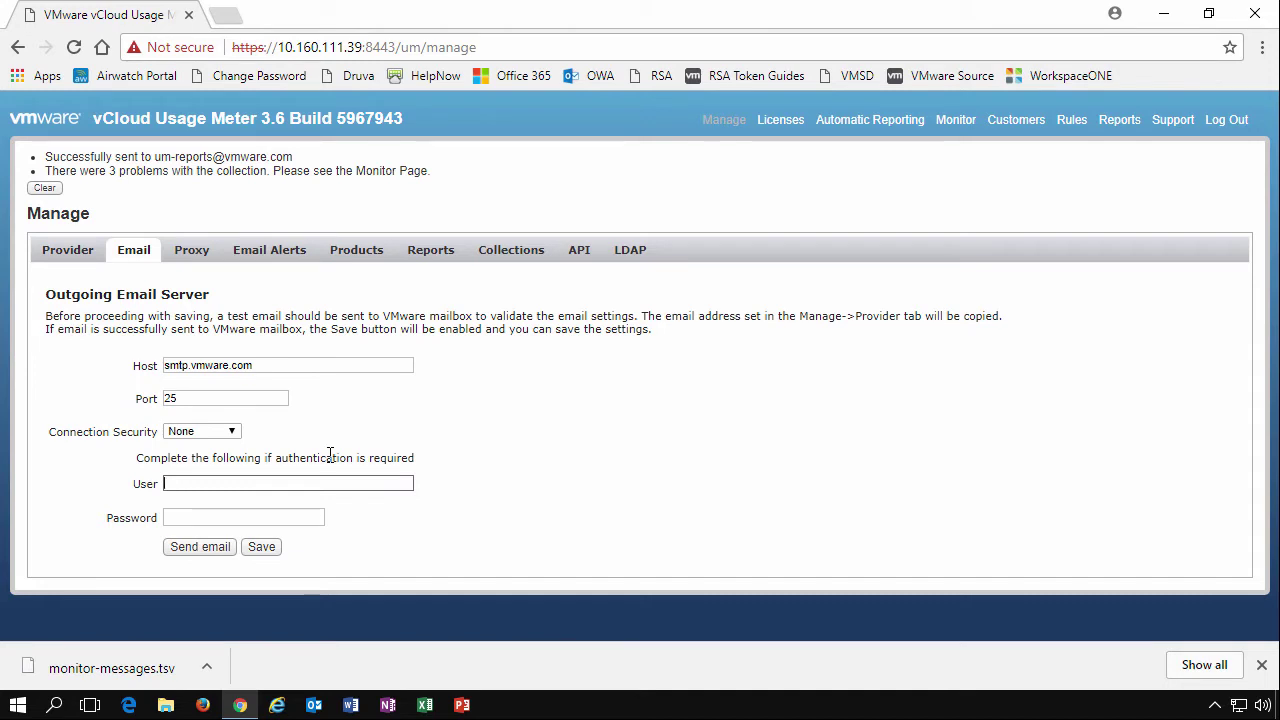
{"action": "left_click", "coordinate": [192, 552]}
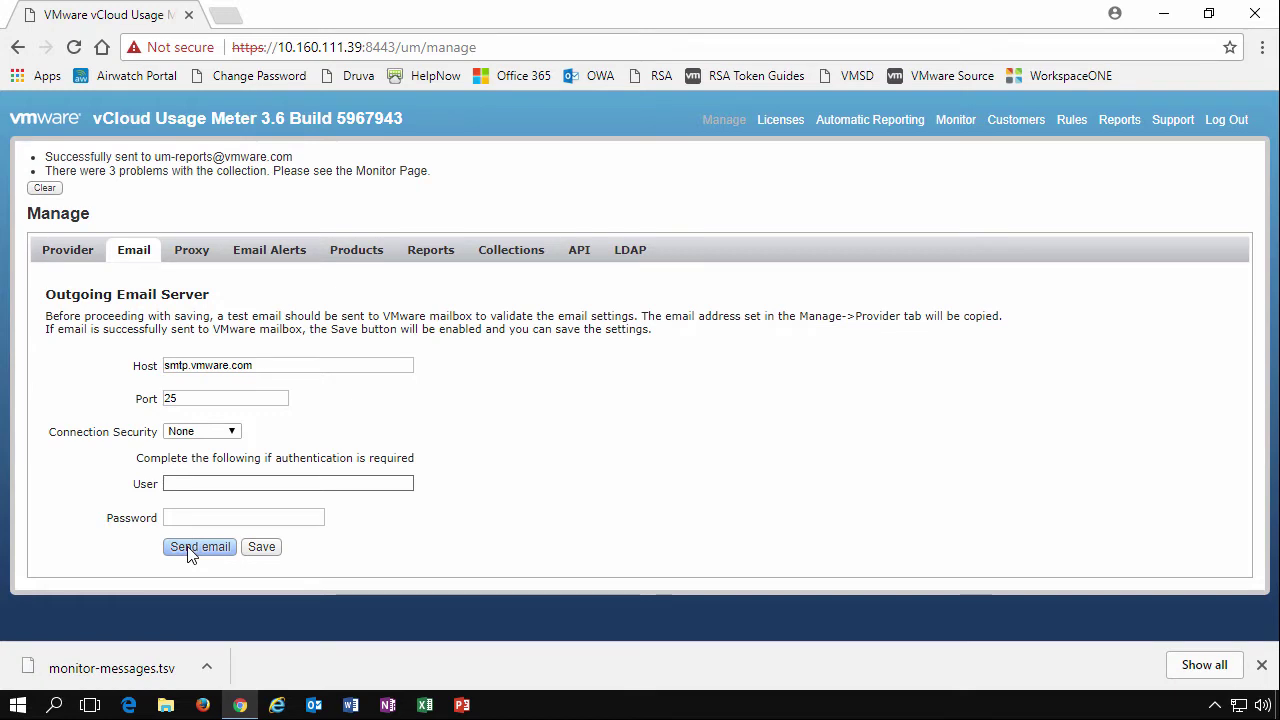
Show the Proxy tab's HTTP proxy settings, with an empty host and port 8080
{"action": "left_click", "coordinate": [185, 256]}
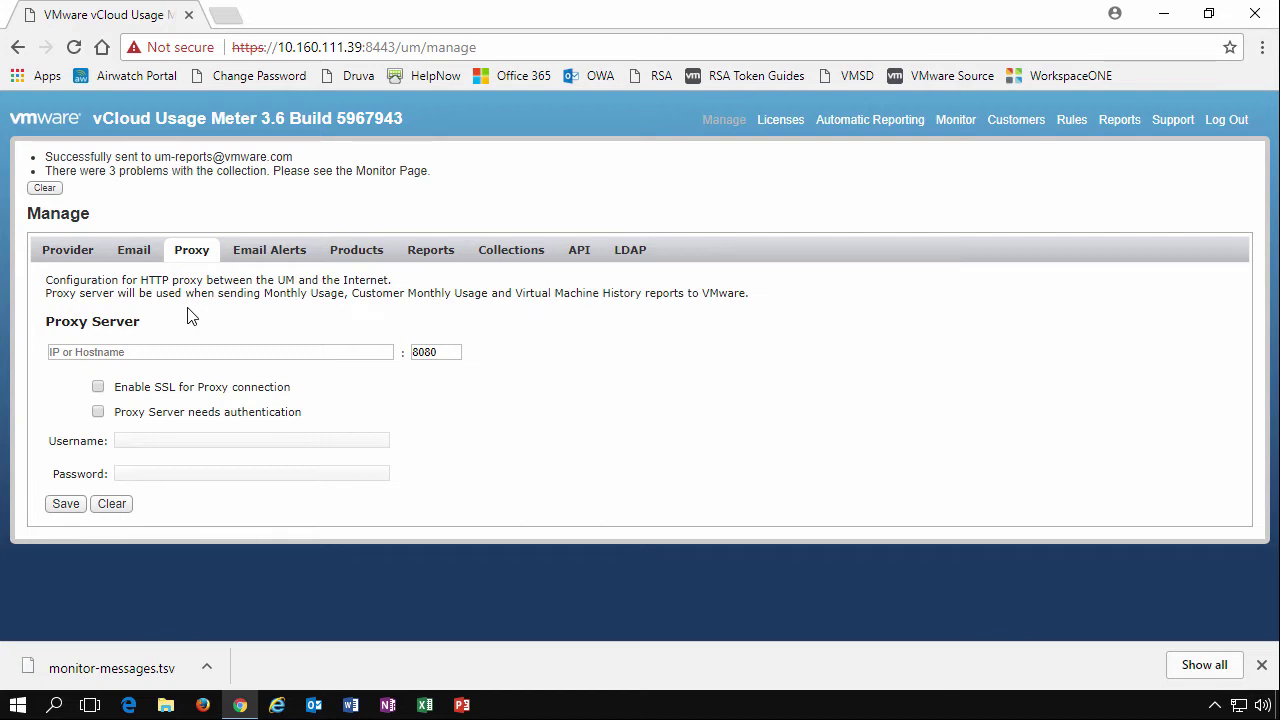
Open Email Alerts and click into the empty From Email and To Email fields
{"action": "left_click", "coordinate": [252, 250]}
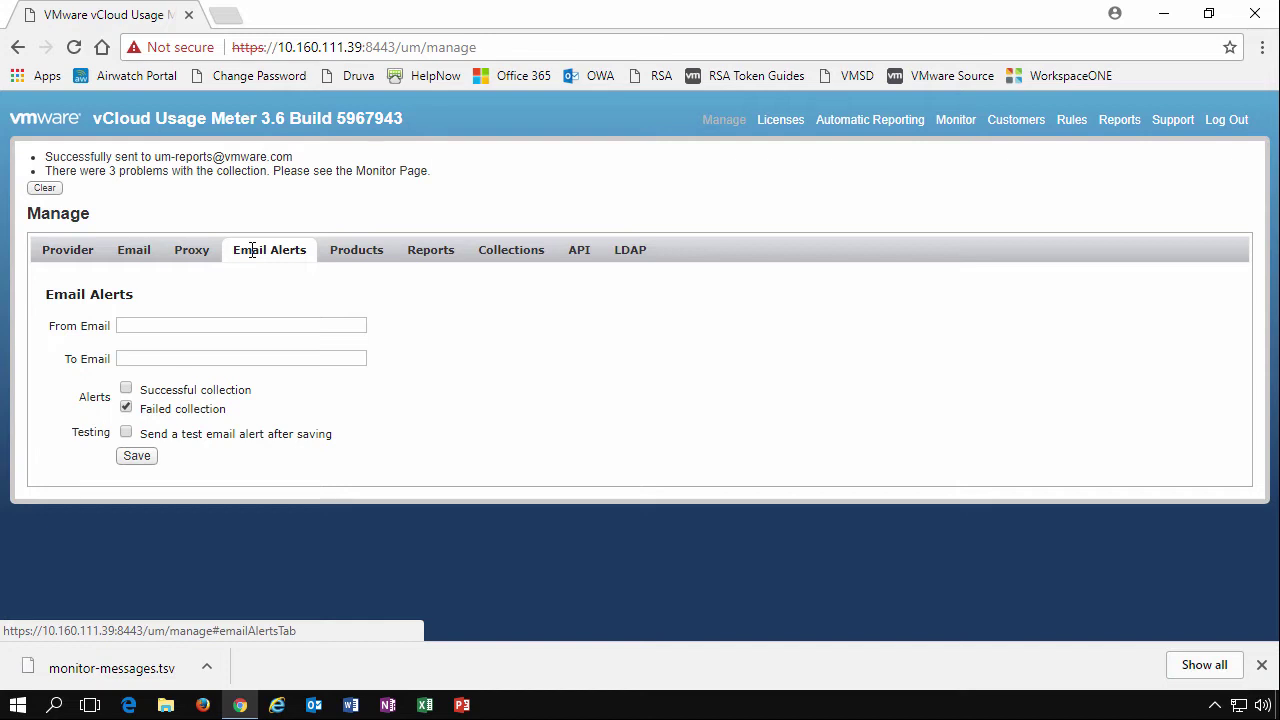
{"action": "left_click", "coordinate": [220, 325]}
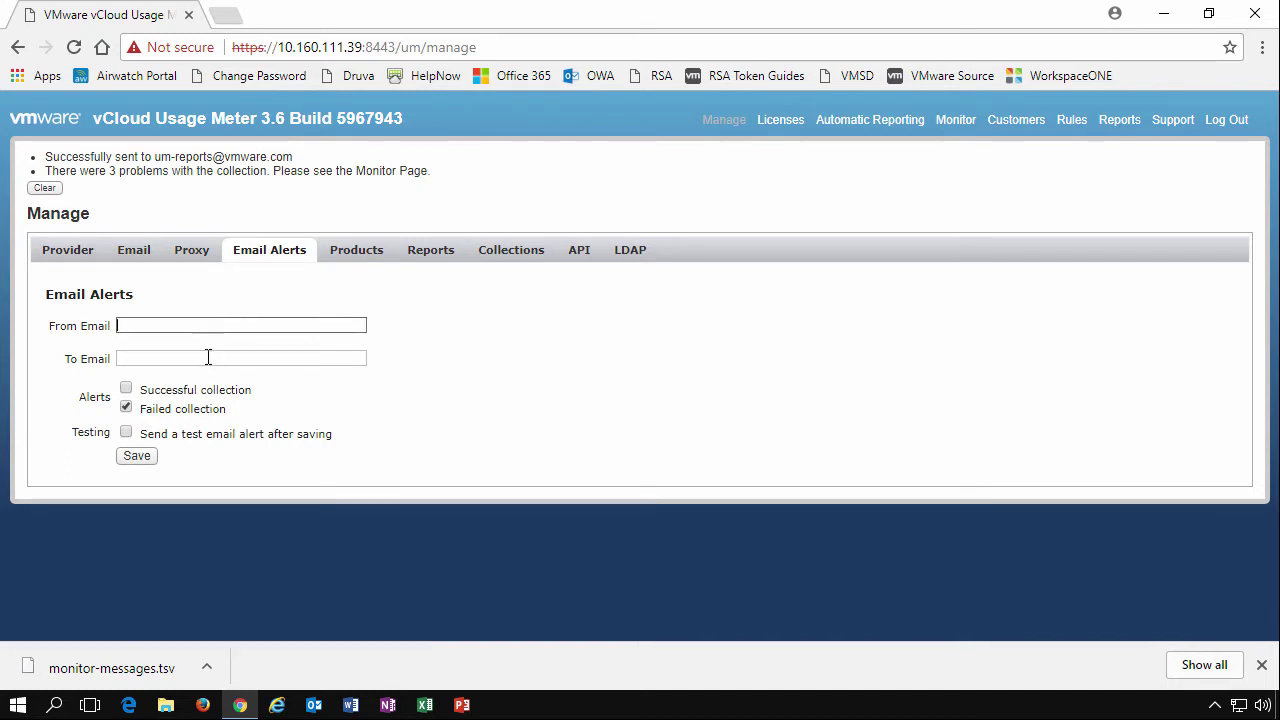
{"action": "left_click", "coordinate": [208, 357]}
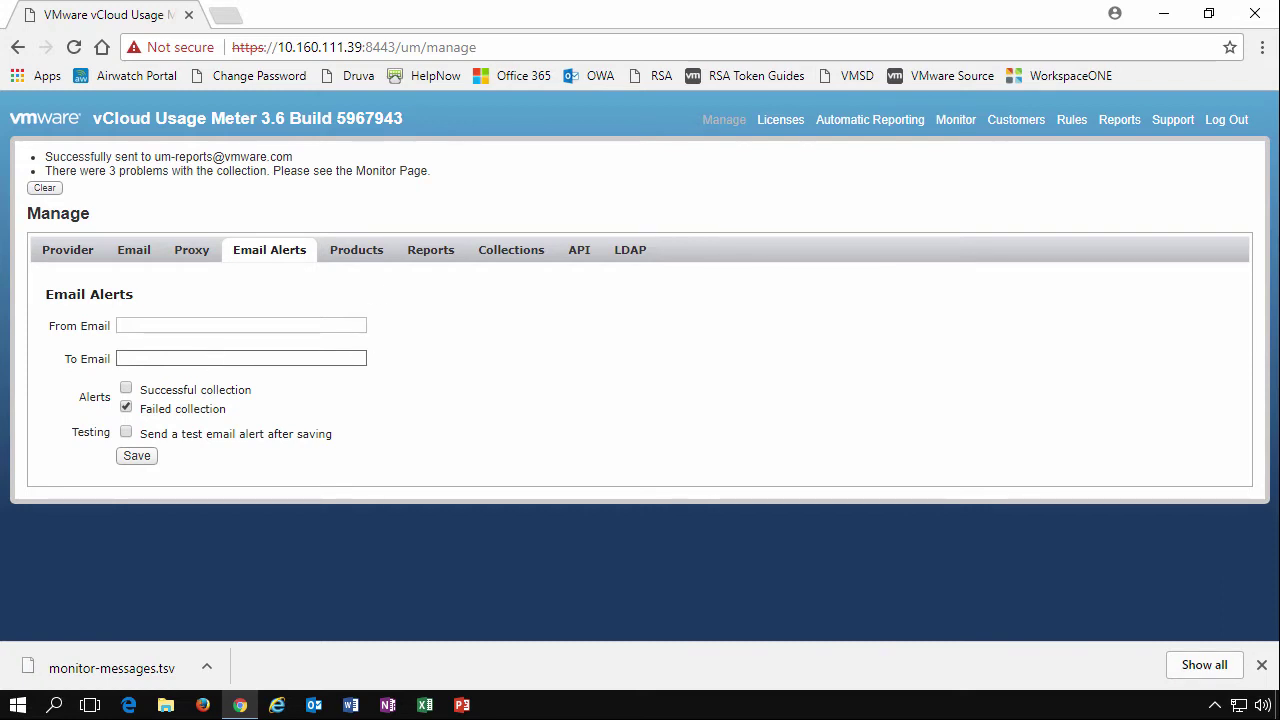
List all vCenter servers including inactive ones, revealing 10.160.193.164 on the Products tab
{"action": "left_click", "coordinate": [358, 254]}
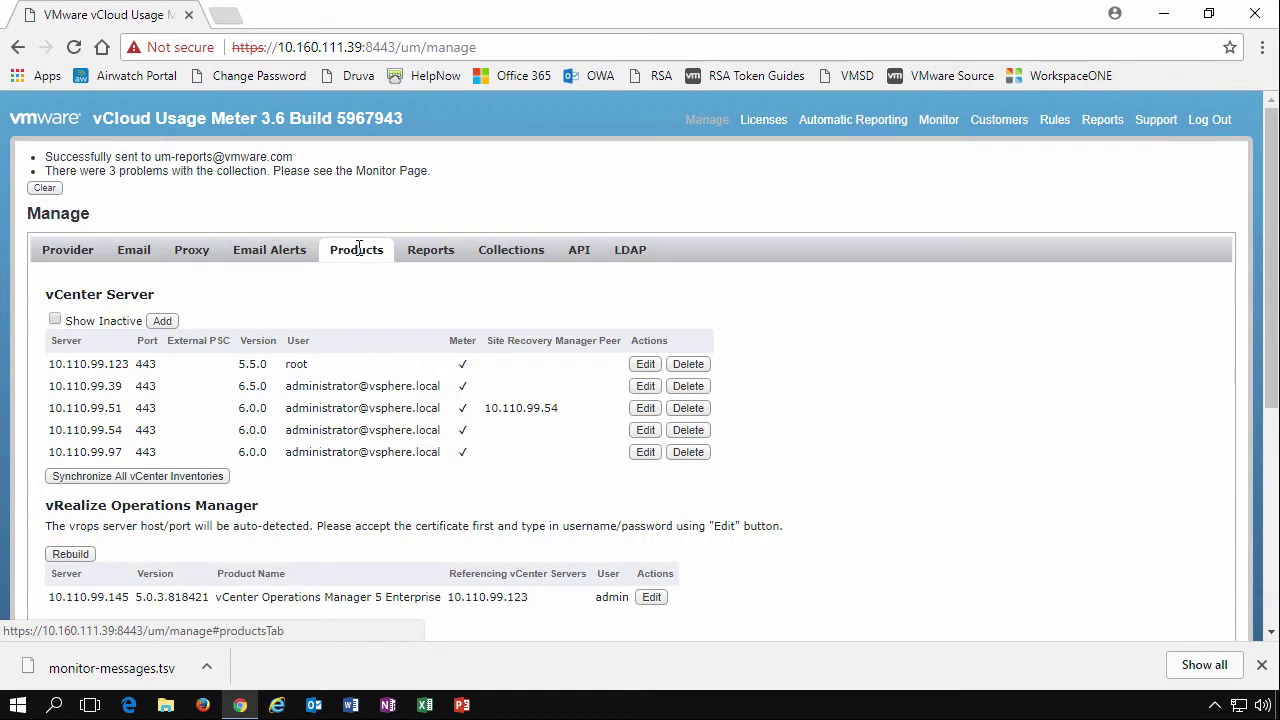
{"action": "left_click", "coordinate": [74, 324]}
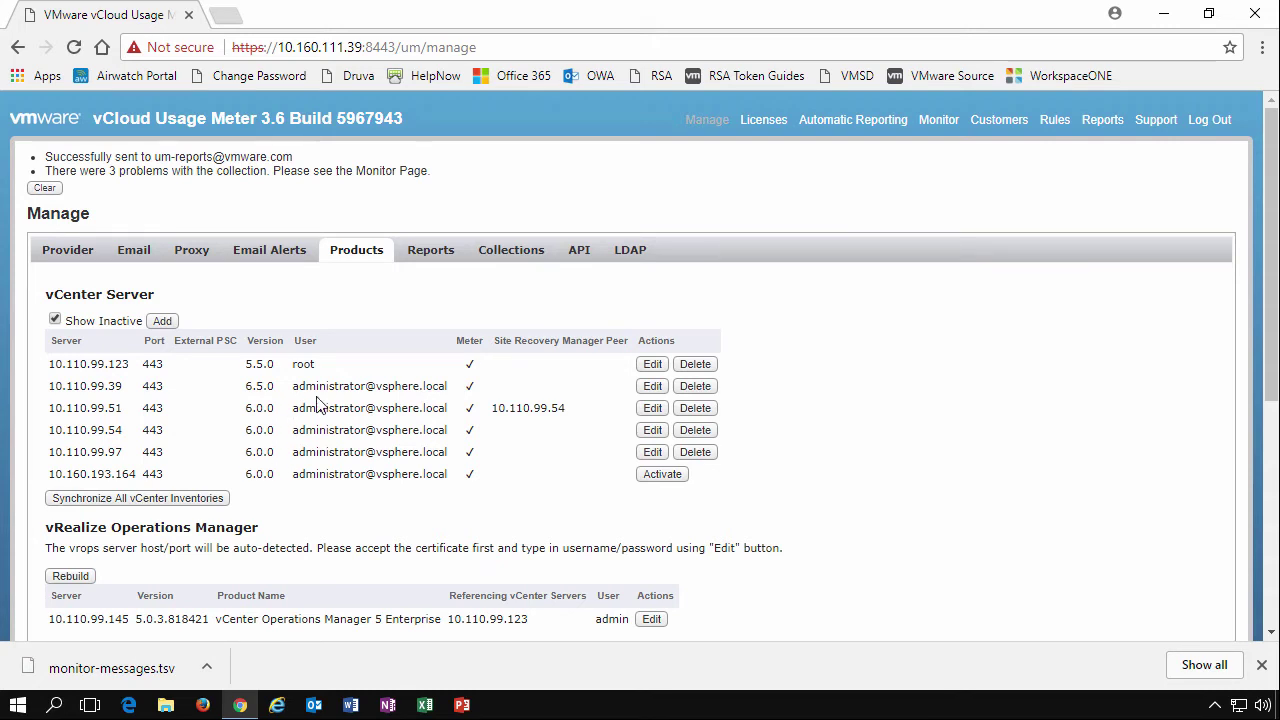
Edit vCenter 10.110.99.123, keep SRM peer None, toggle external PSC on and off, then cancel
{"action": "left_click", "coordinate": [652, 365]}
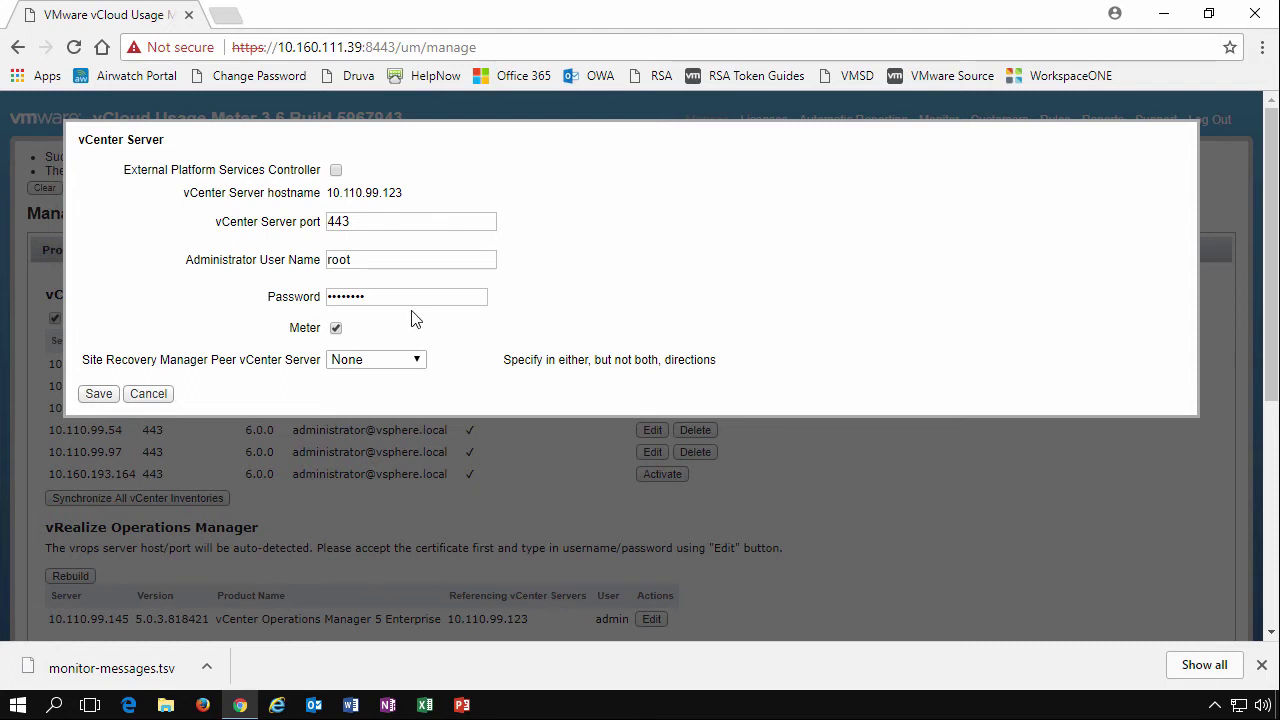
{"action": "left_click", "coordinate": [394, 361]}
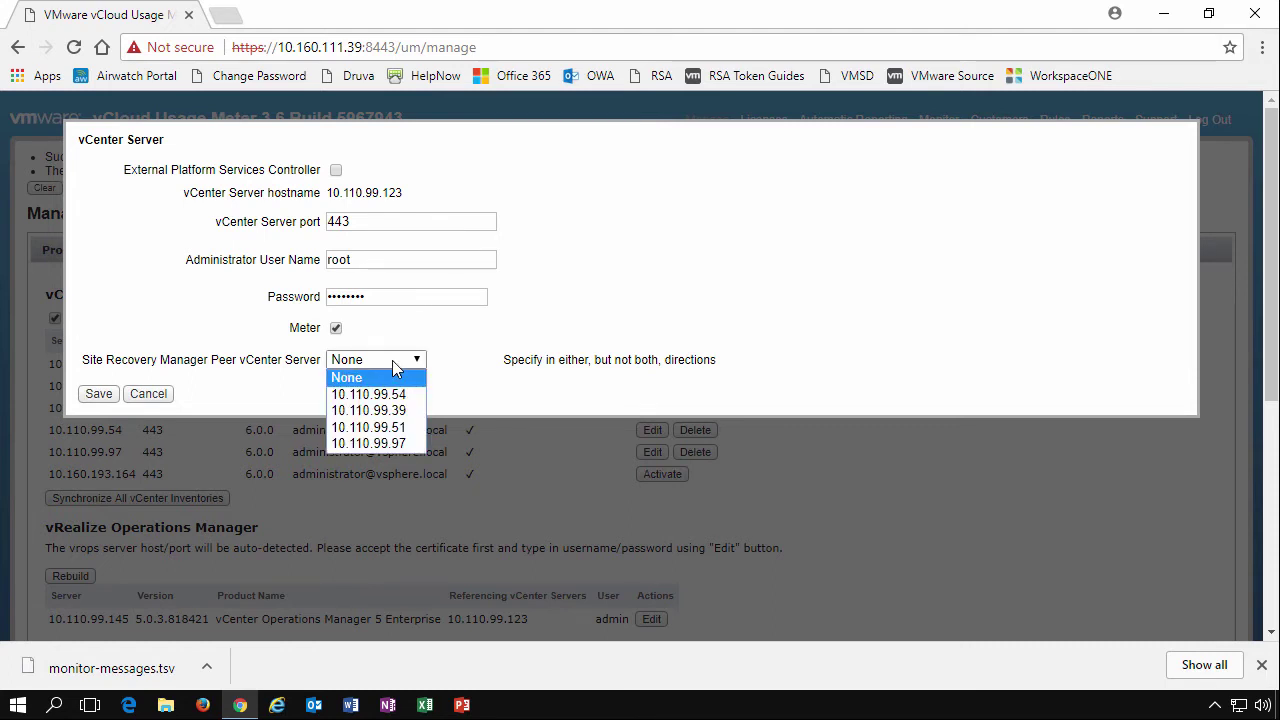
{"action": "left_click", "coordinate": [467, 314]}
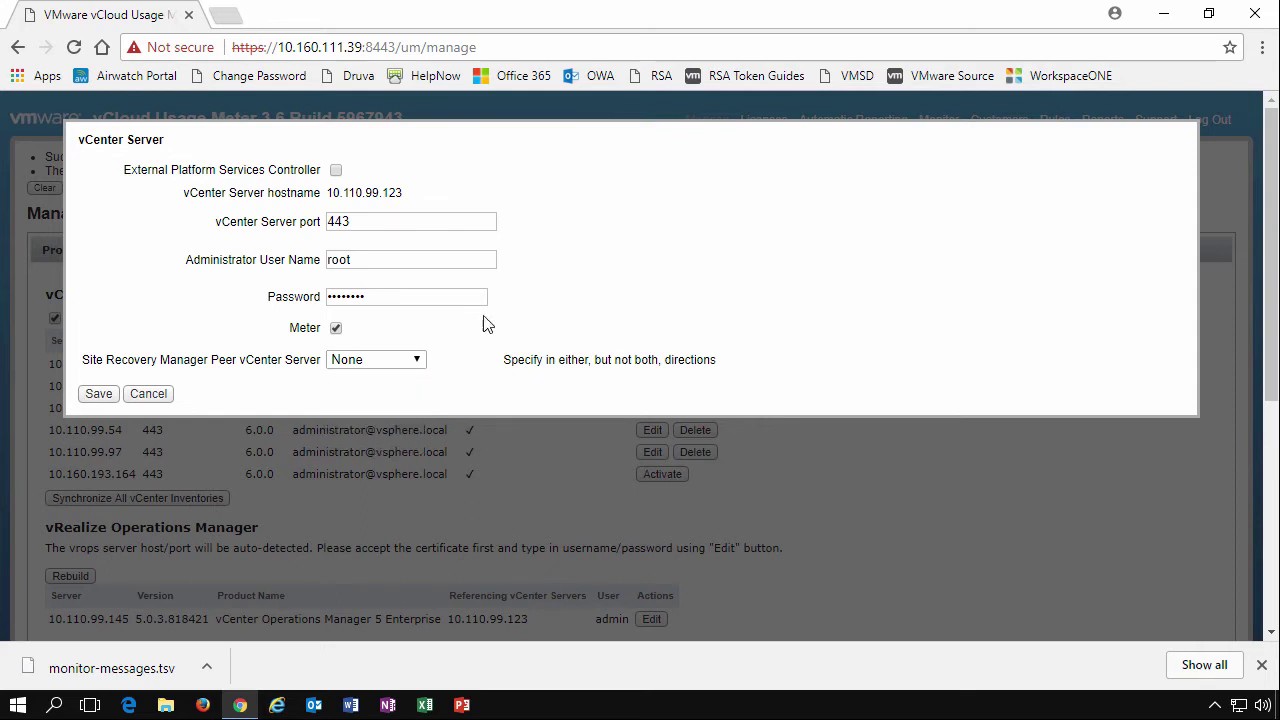
{"action": "left_click", "coordinate": [336, 171]}
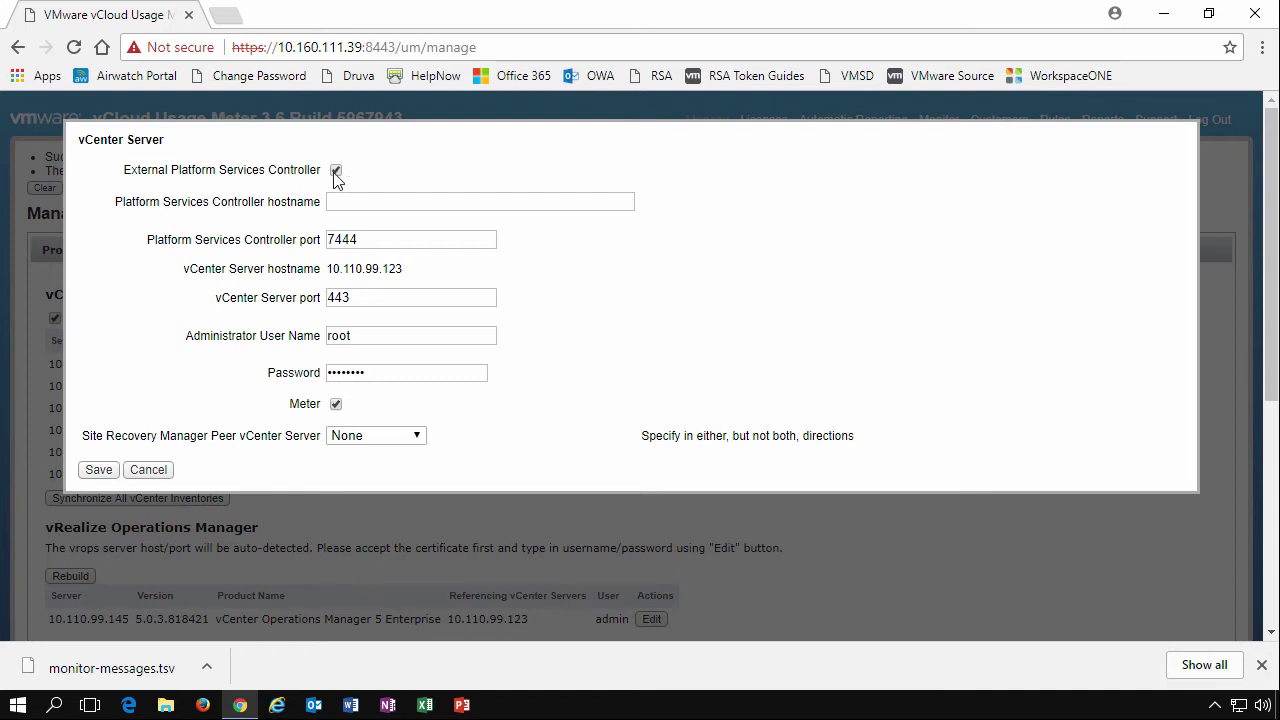
{"action": "left_click", "coordinate": [348, 202]}
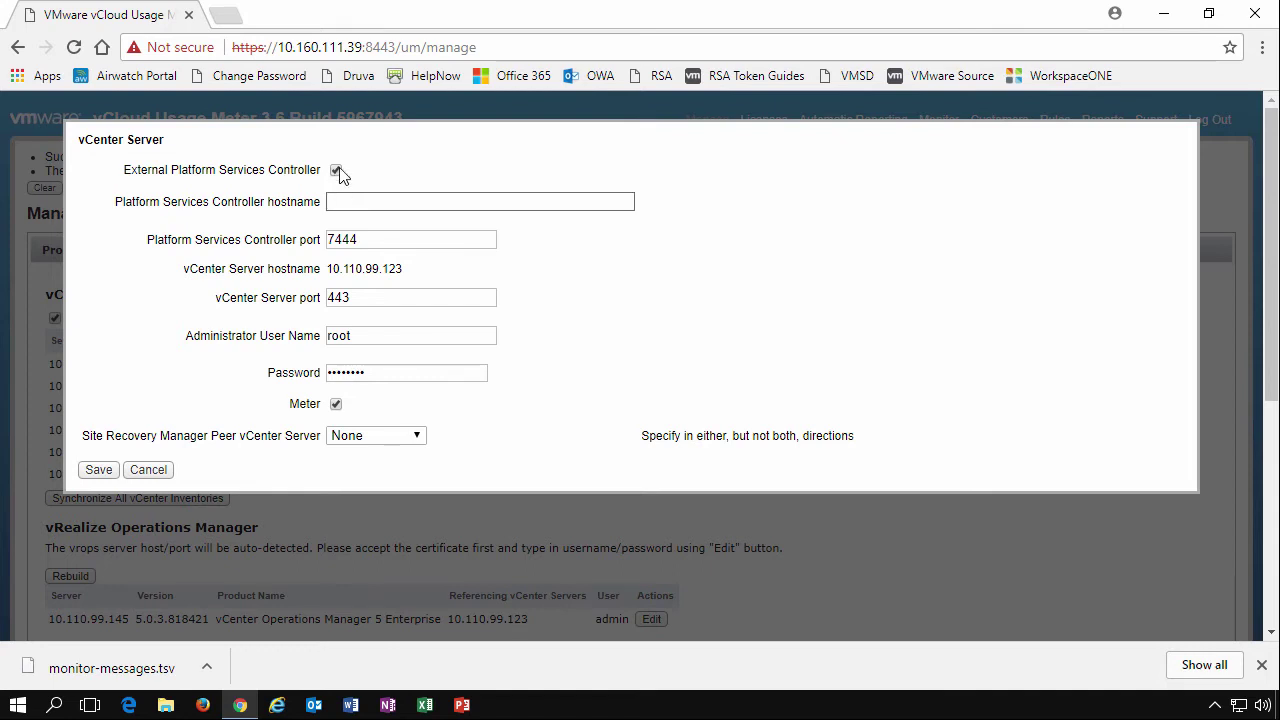
{"action": "left_click", "coordinate": [336, 170]}
{"action": "left_click", "coordinate": [150, 393]}
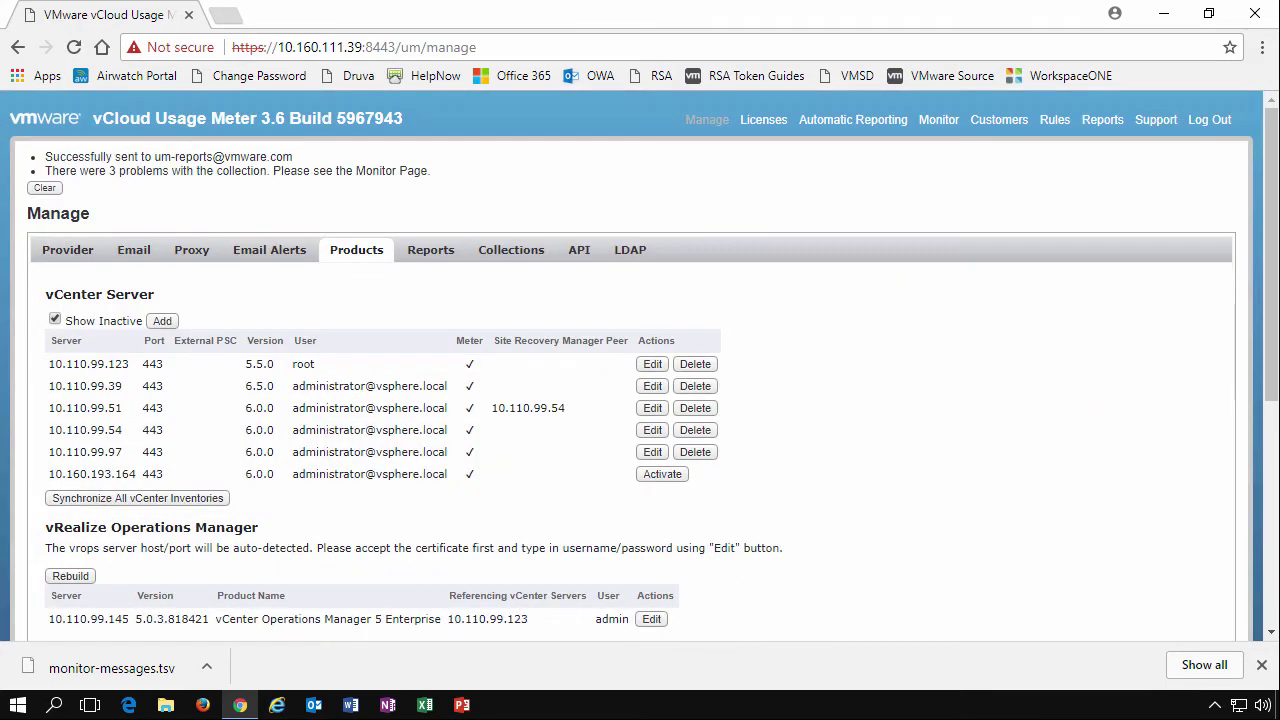
Scroll down and open the Horizon DaaS server 10.31.13.21 settings for editing
{"action": "left_click_drag", "start_coordinate": [1270, 402], "coordinate": [1272, 600]}
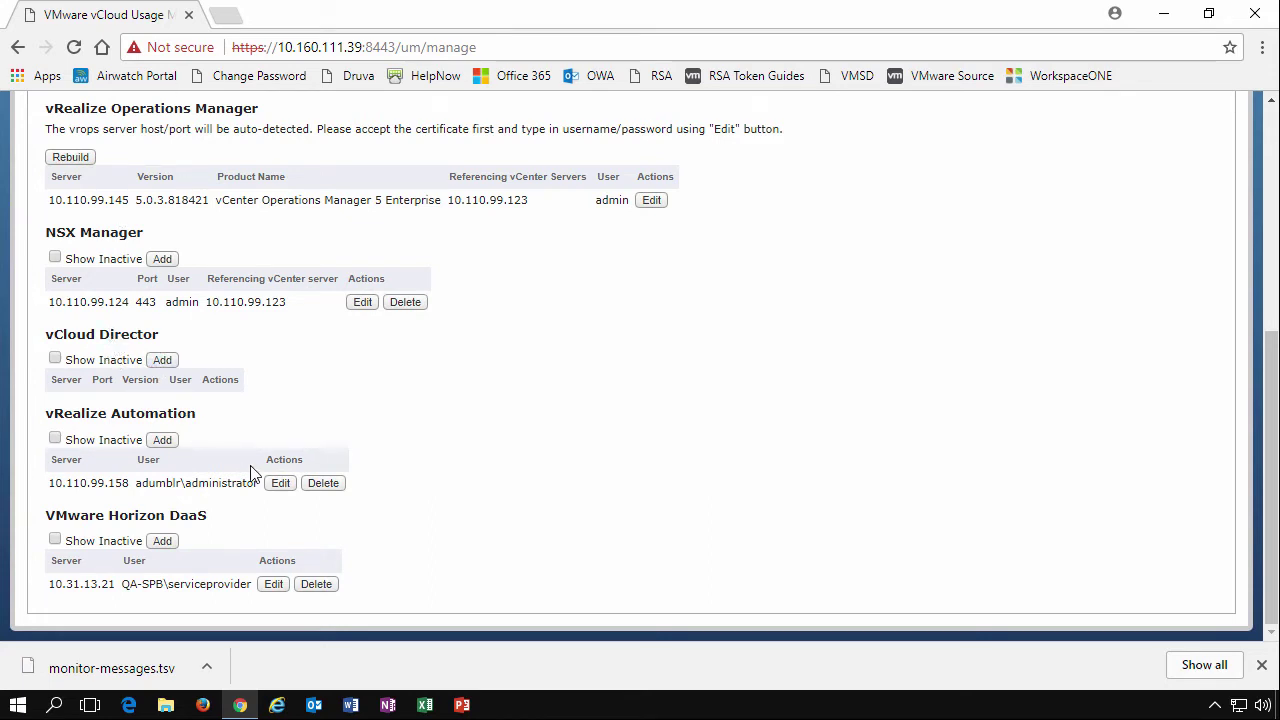
{"action": "left_click", "coordinate": [275, 590]}
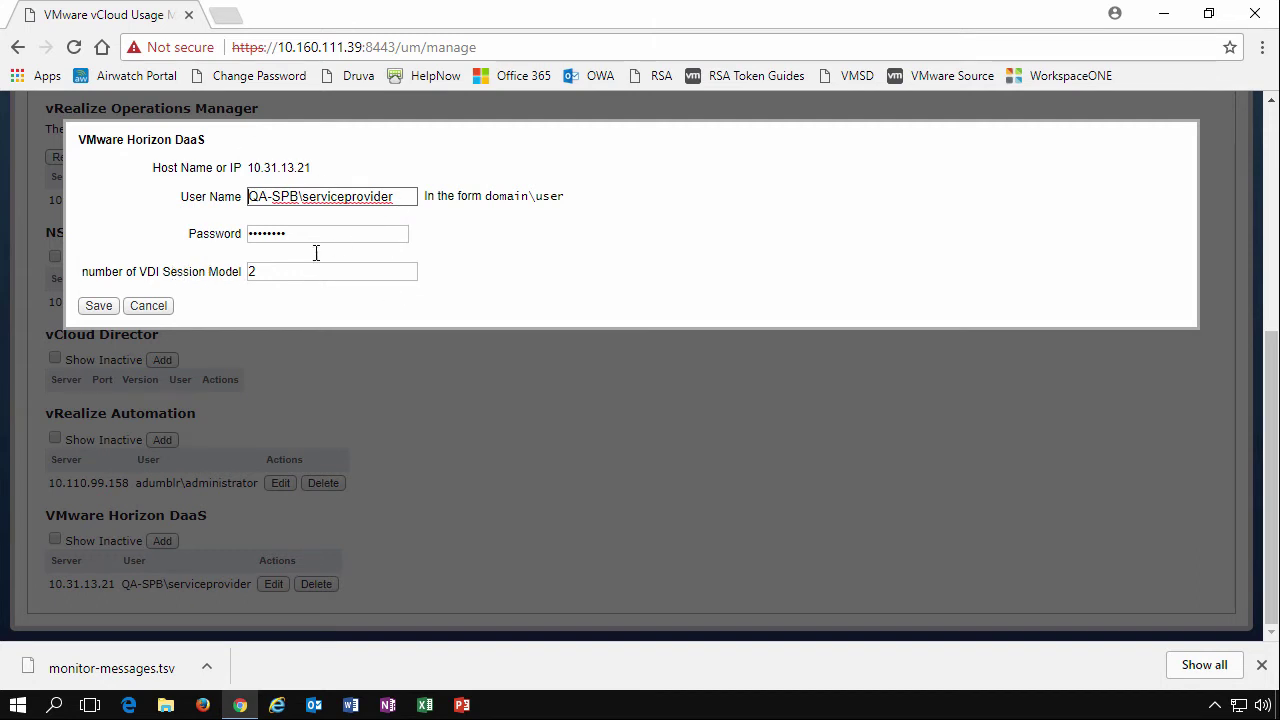
Cancel the Horizon DaaS dialog for 10.31.13.21 without saving
{"action": "left_click", "coordinate": [148, 305]}
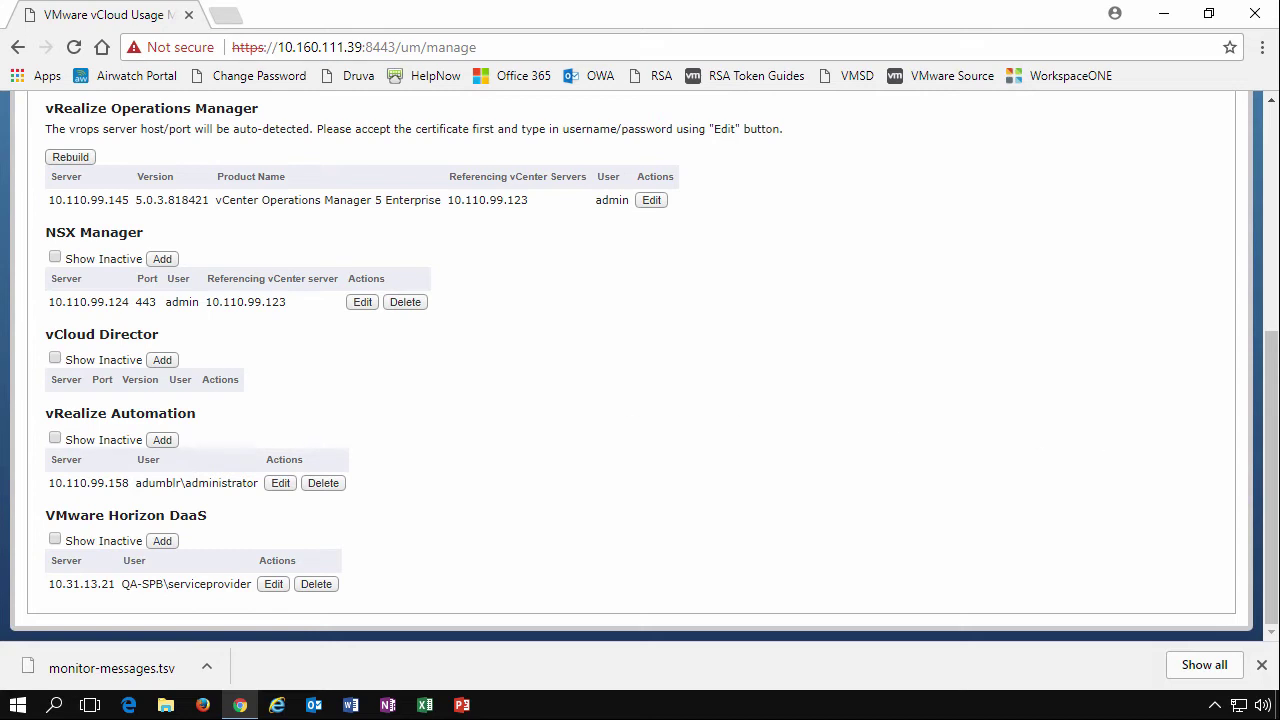
Scroll to NSX Manager 10.110.99.124, open its settings, and close them unchanged
{"action": "left_click_drag", "start_coordinate": [1273, 432], "coordinate": [1273, 338]}
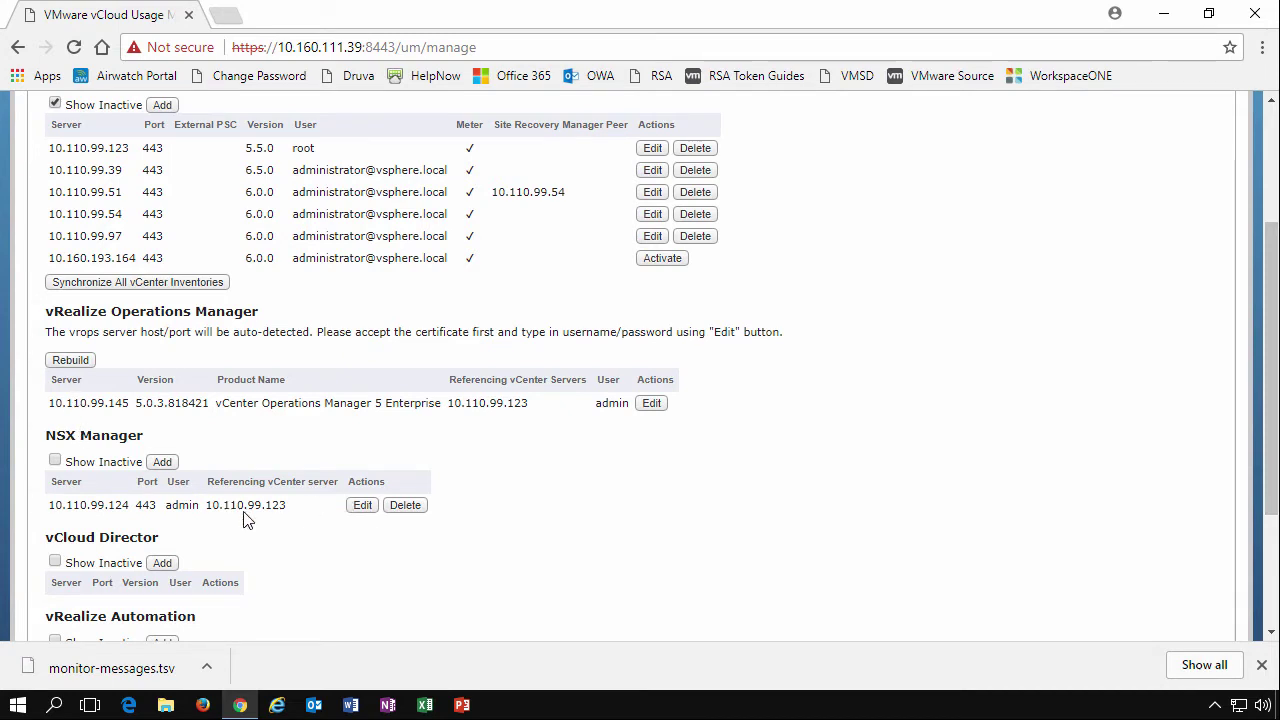
{"action": "left_click", "coordinate": [363, 505]}
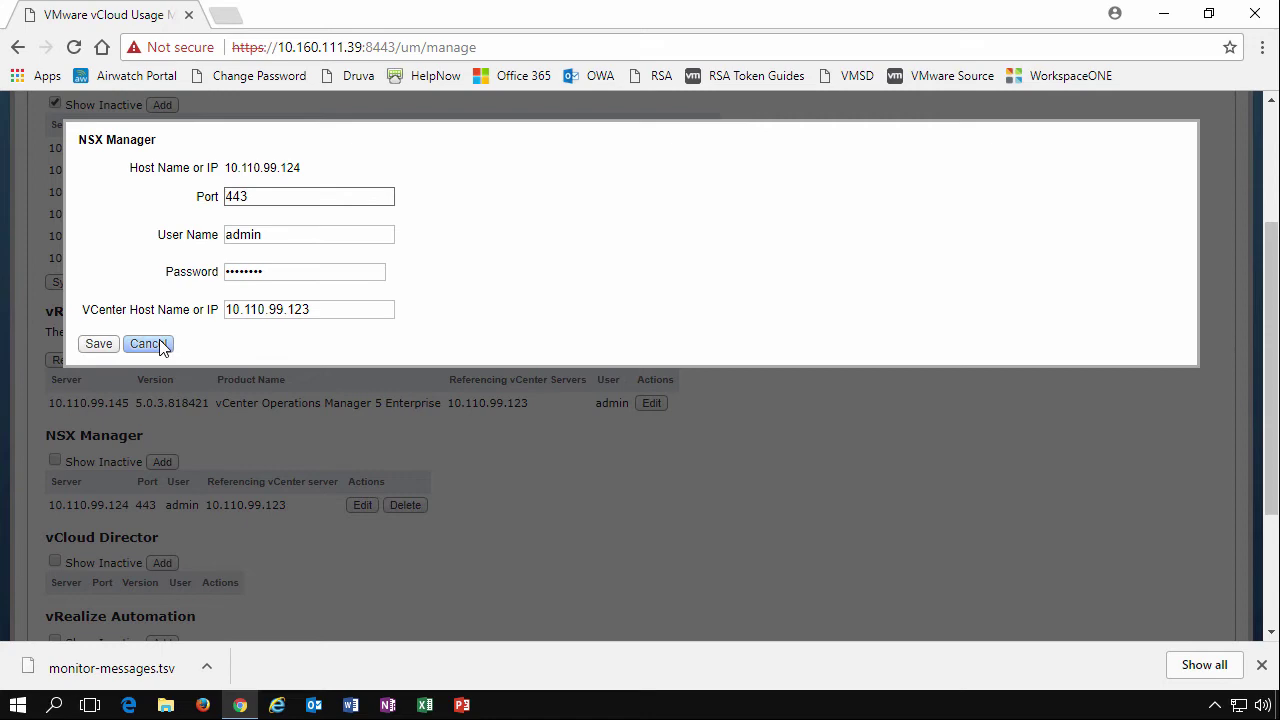
{"action": "left_click", "coordinate": [160, 345]}
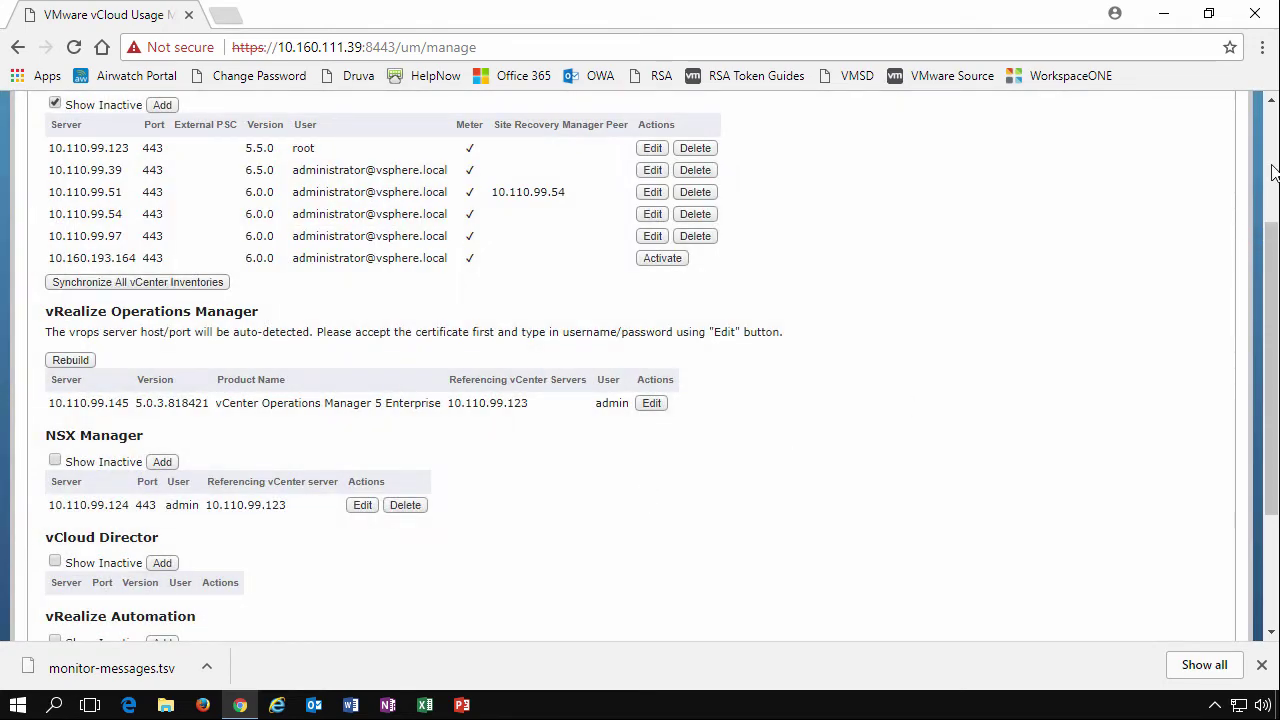
Go back to the top of the Manage page and show the Reports settings: 24 GB per-VM memory cap
{"action": "left_click", "coordinate": [1272, 170]}
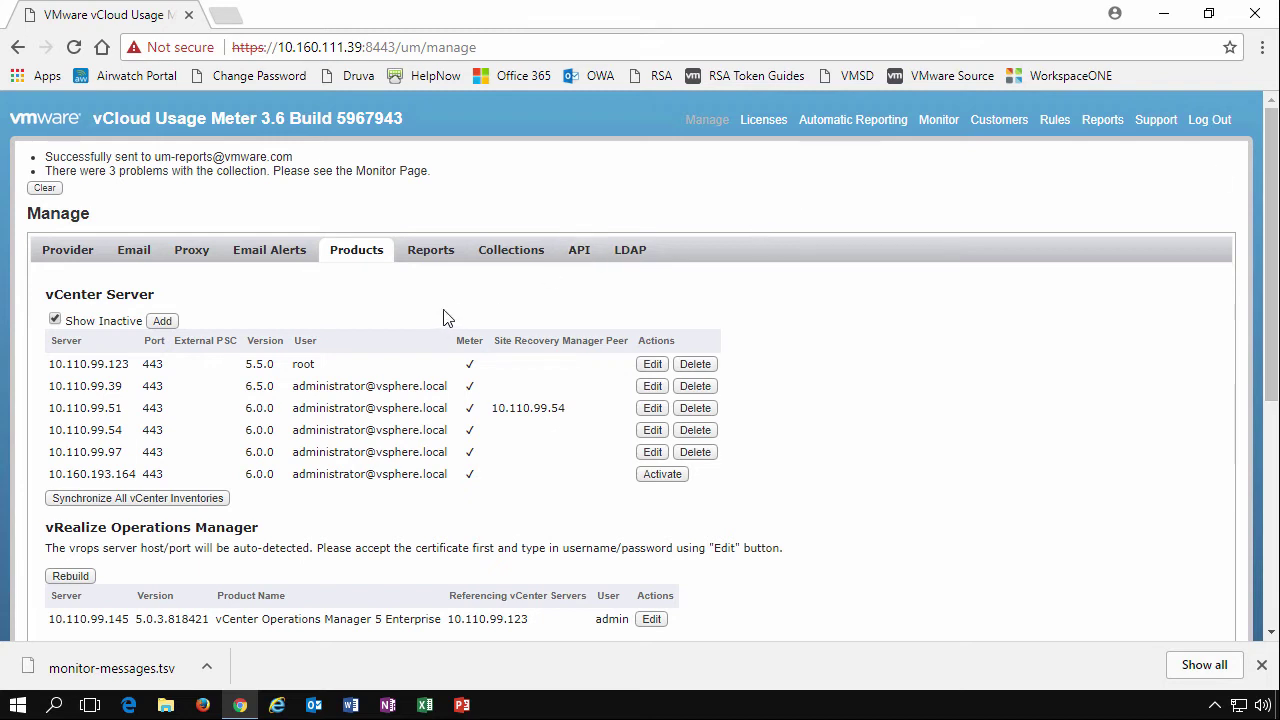
{"action": "left_click", "coordinate": [432, 250]}
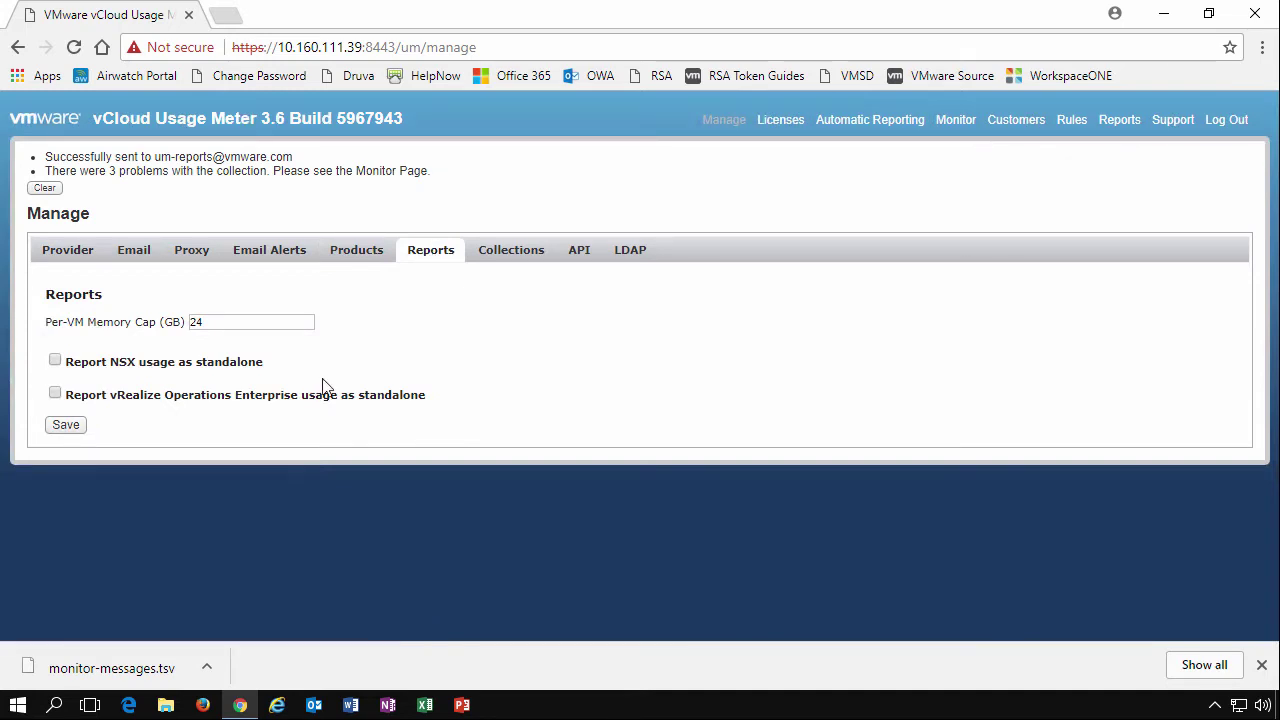
{"action": "left_click", "coordinate": [251, 321]}
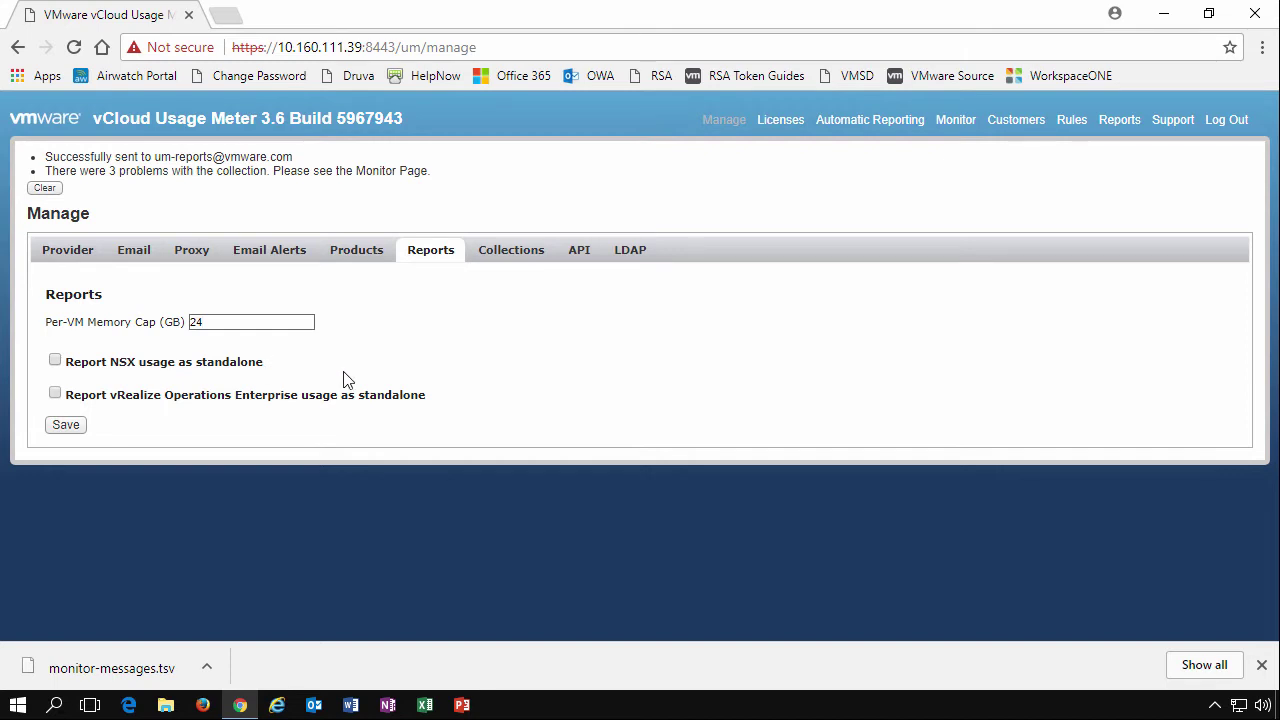
Change the hourly collection start minute to 0 and back to 5, then view the API tokens
{"action": "left_click", "coordinate": [516, 256]}
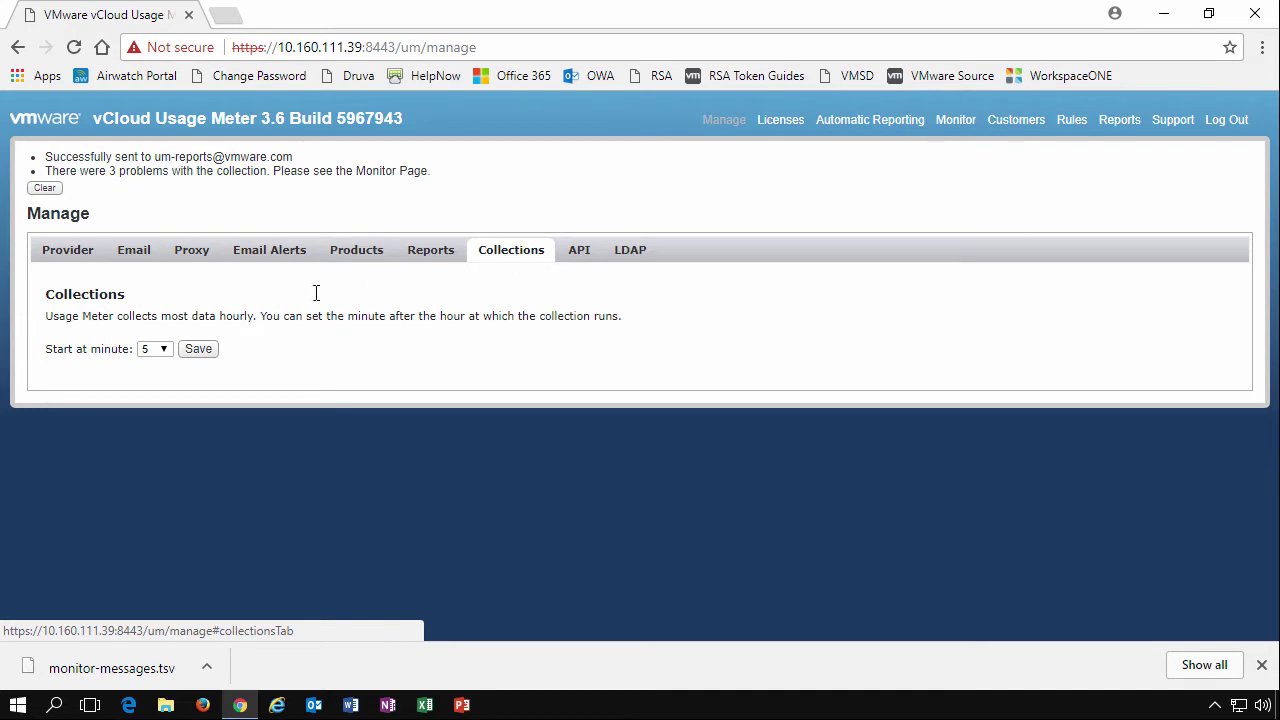
{"action": "left_click", "coordinate": [155, 350]}
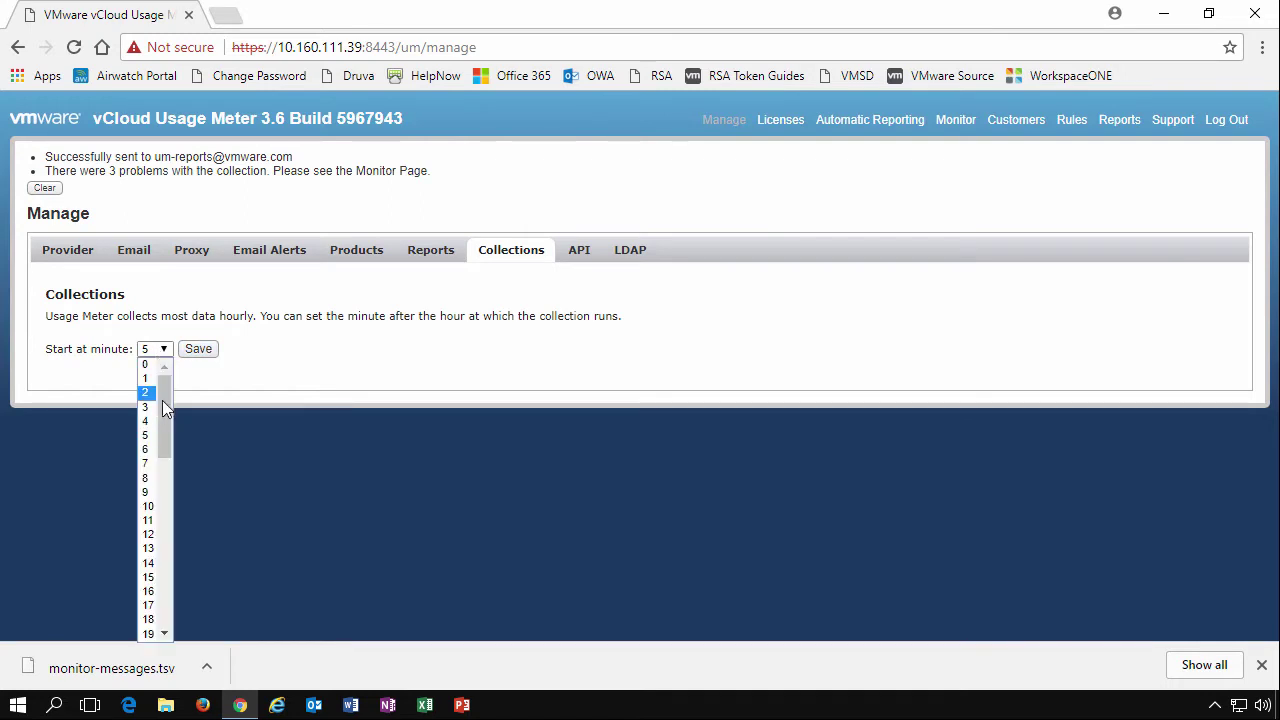
{"action": "scroll", "coordinate": [158, 522], "scroll_direction": "down", "scroll_amount": 10}
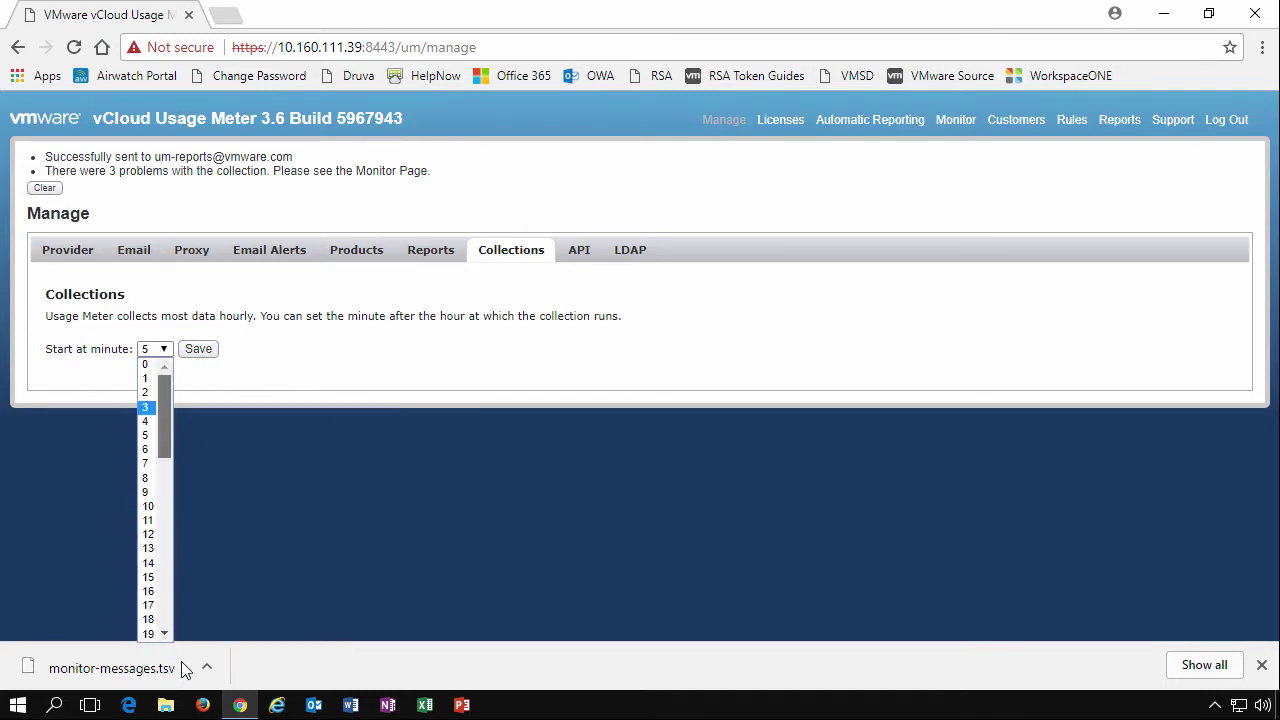
{"action": "key", "text": "3"}
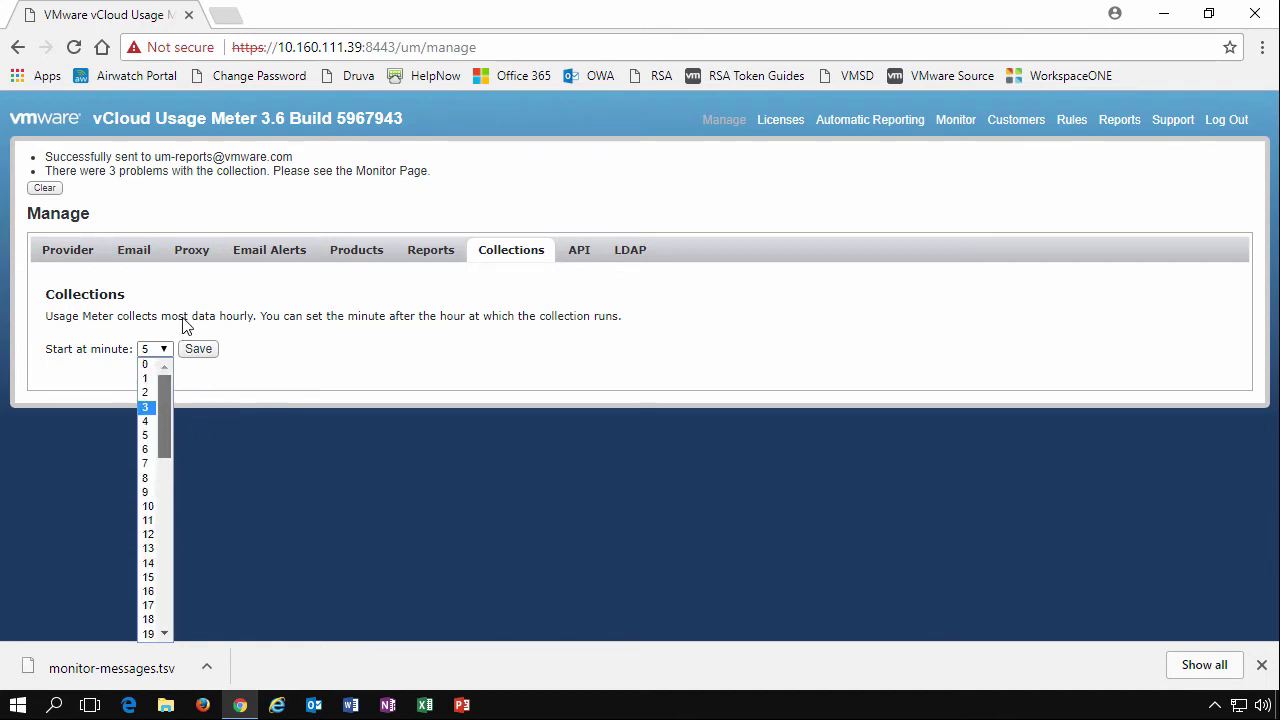
{"action": "left_click", "coordinate": [147, 366]}
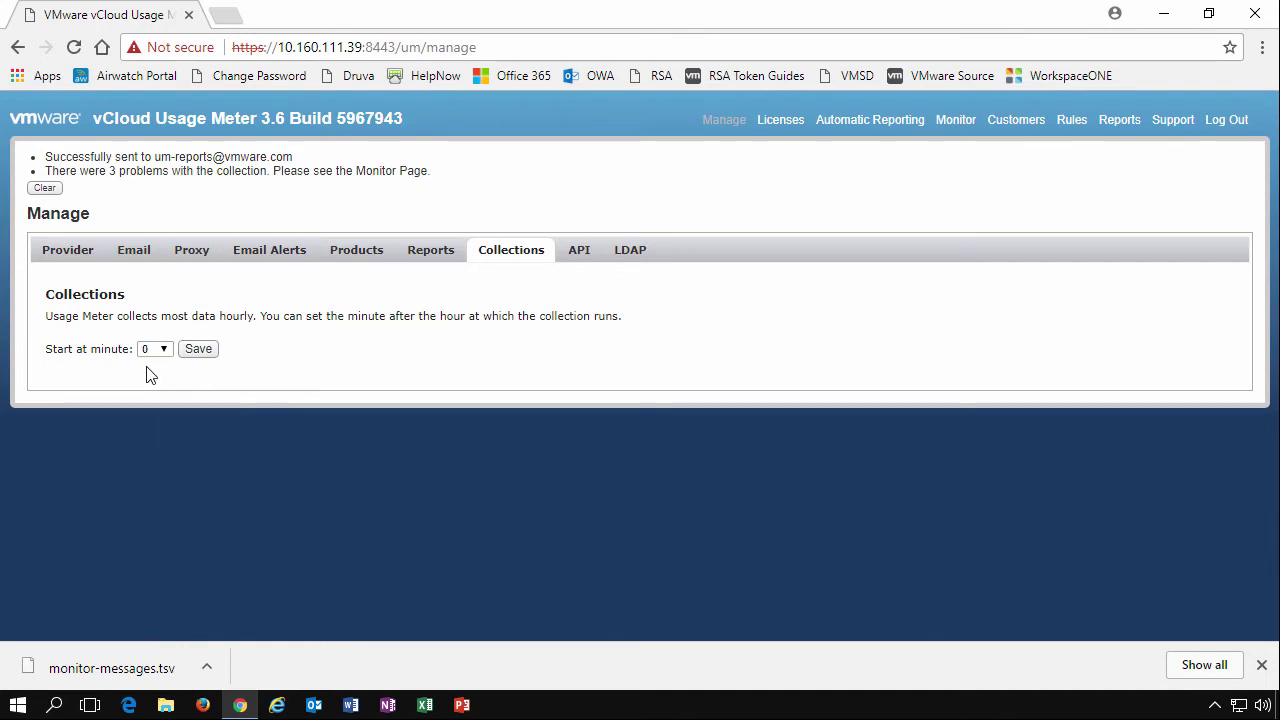
{"action": "left_click", "coordinate": [160, 350]}
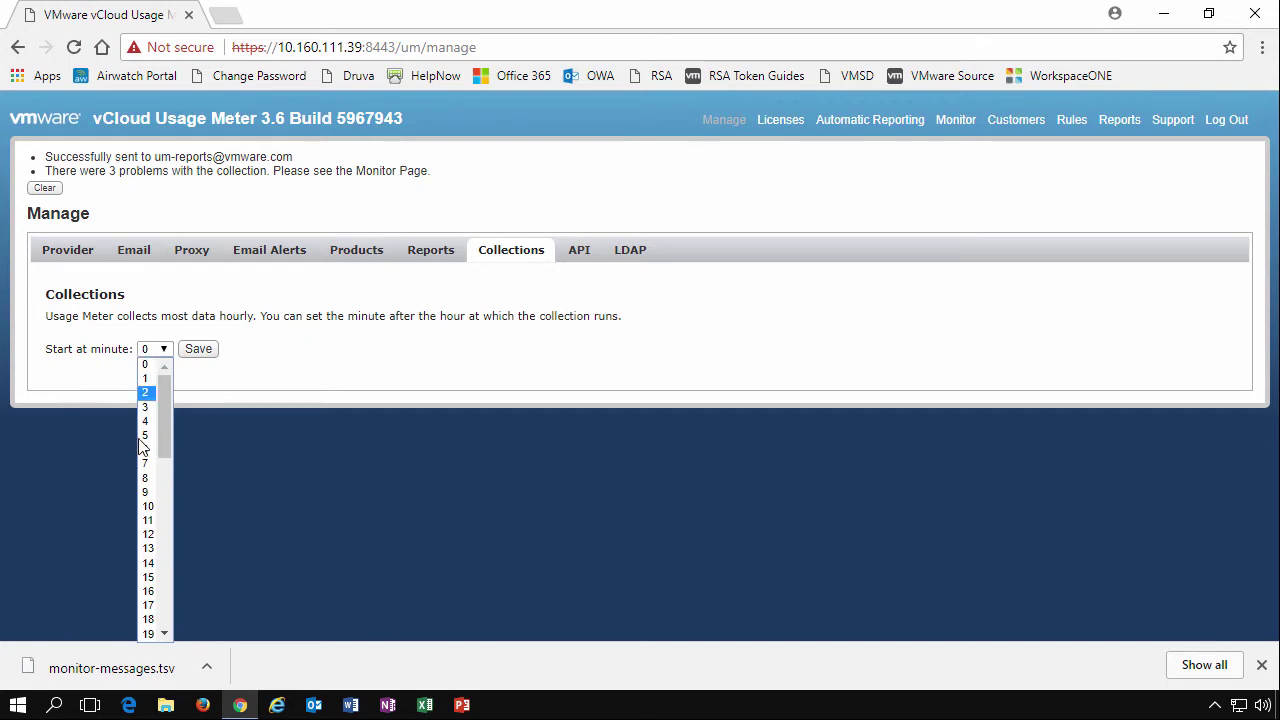
{"action": "left_click", "coordinate": [145, 436]}
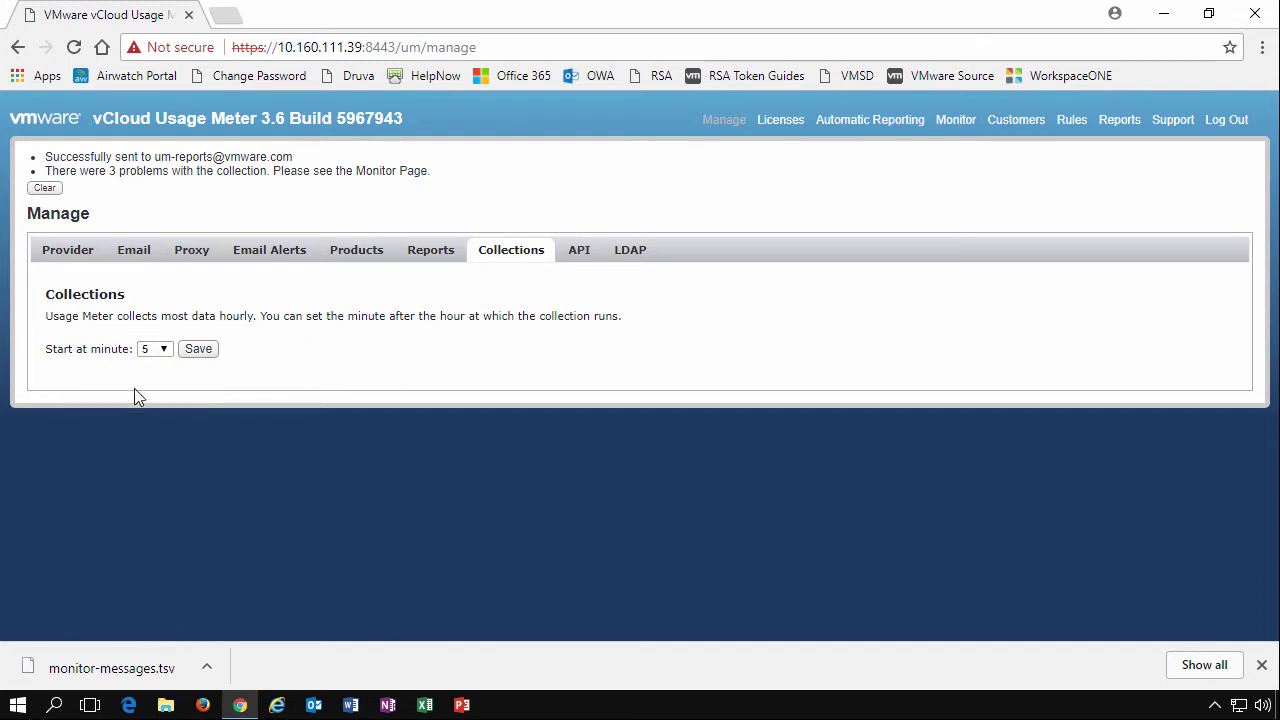
{"action": "left_click", "coordinate": [580, 252]}
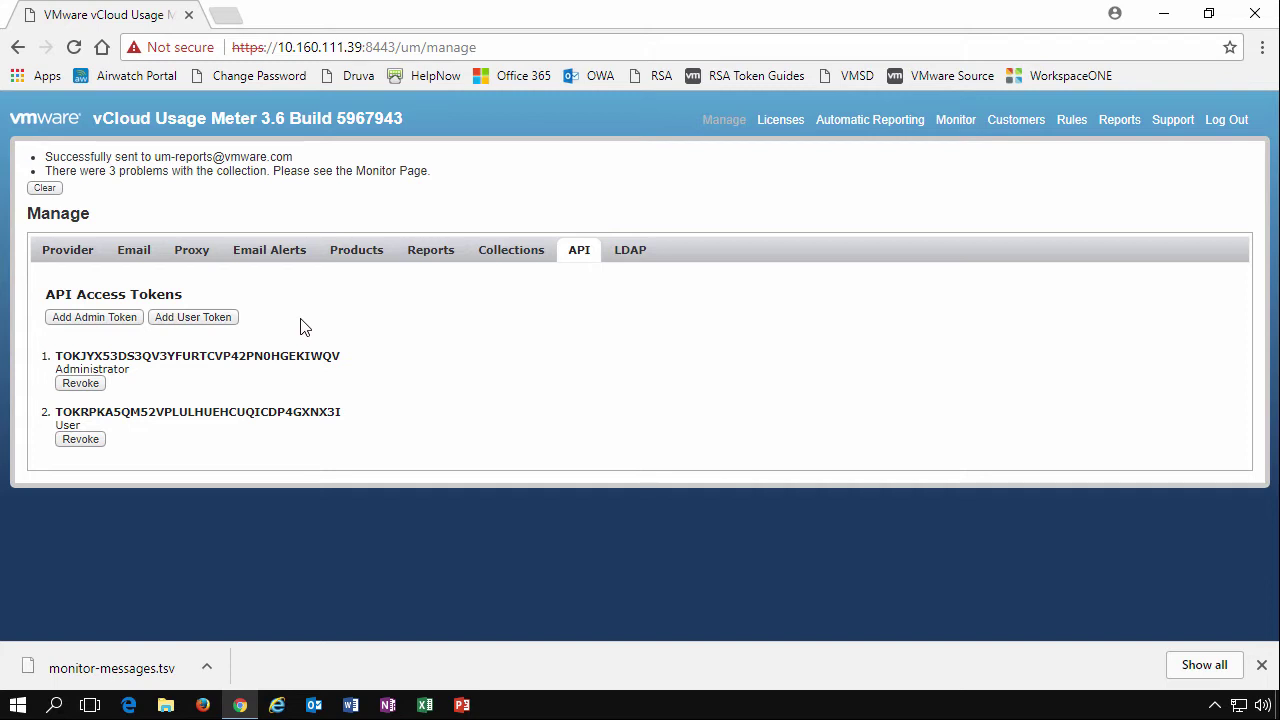
Generate a new administrator API token and a new user API token, then select the fourth token's text
{"action": "left_click", "coordinate": [114, 325]}
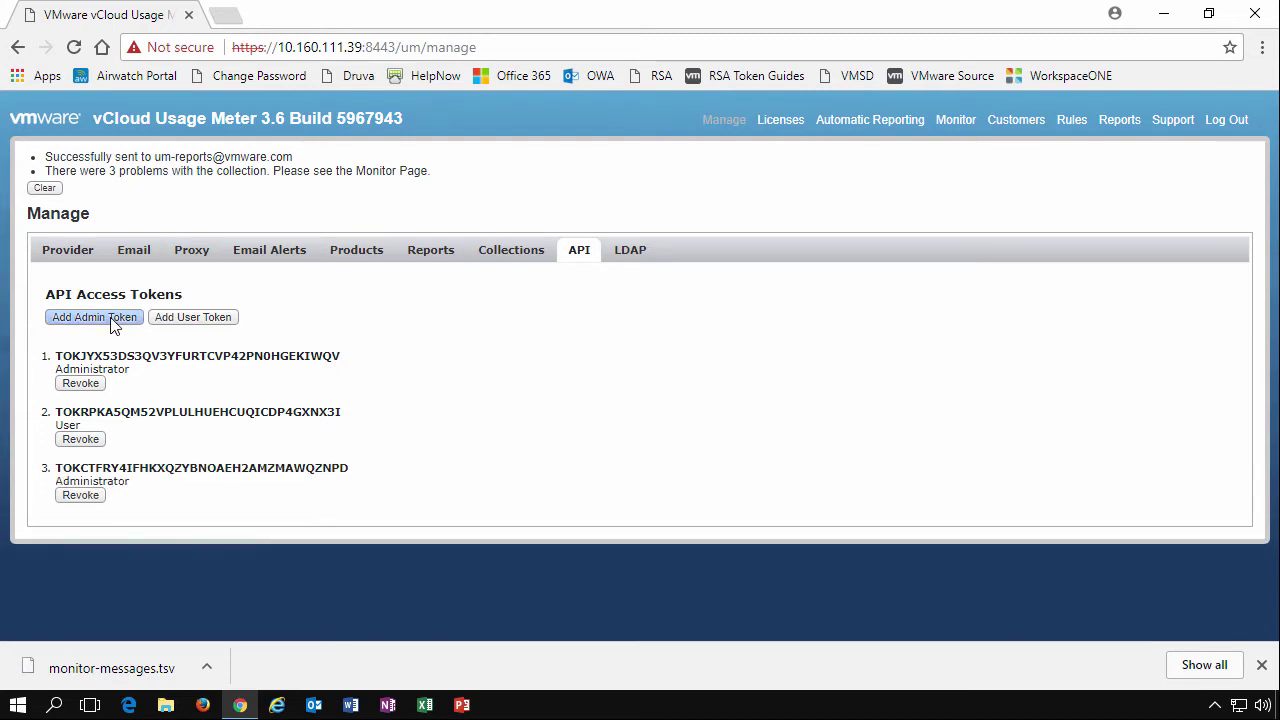
{"action": "left_click", "coordinate": [166, 326]}
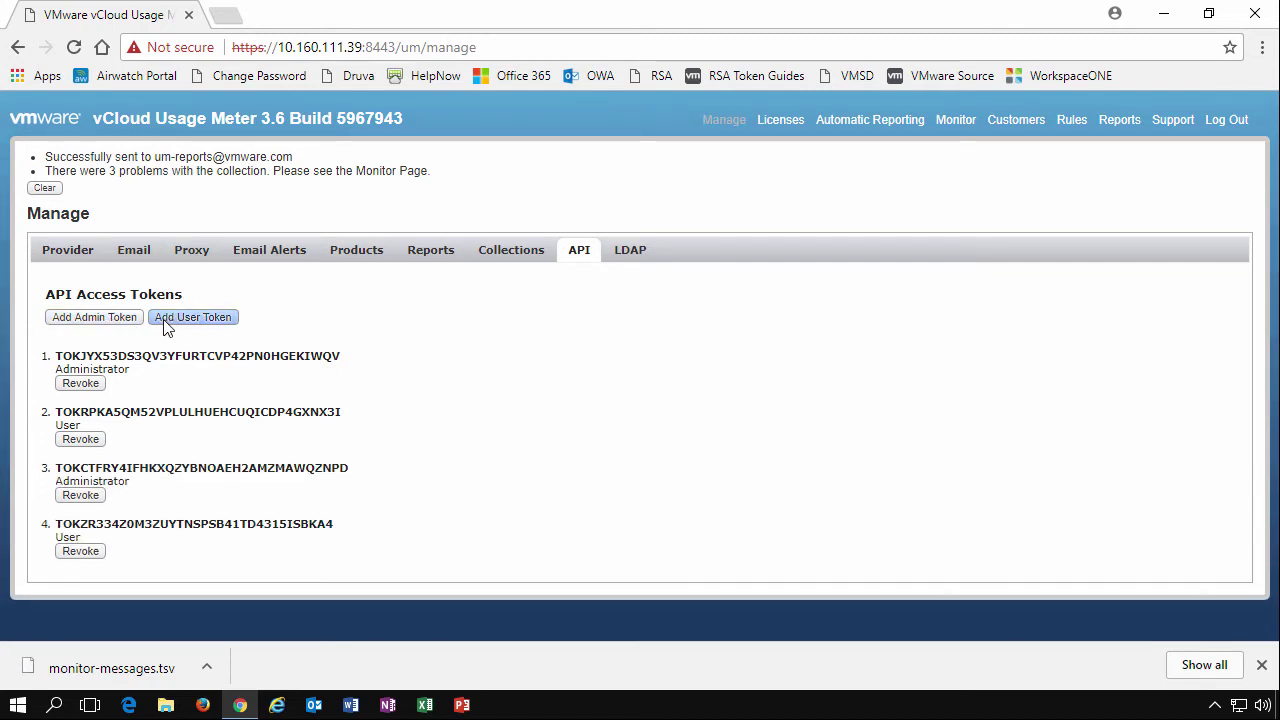
{"action": "left_click", "coordinate": [318, 524]}
{"action": "left_click_drag", "start_coordinate": [330, 524], "coordinate": [50, 520]}
{"action": "left_click", "coordinate": [206, 520]}
Review the LDAP settings (port 389, sAMAccountName) by clicking through the Host, User Base DN and Username DN fields
{"action": "left_click", "coordinate": [630, 255]}
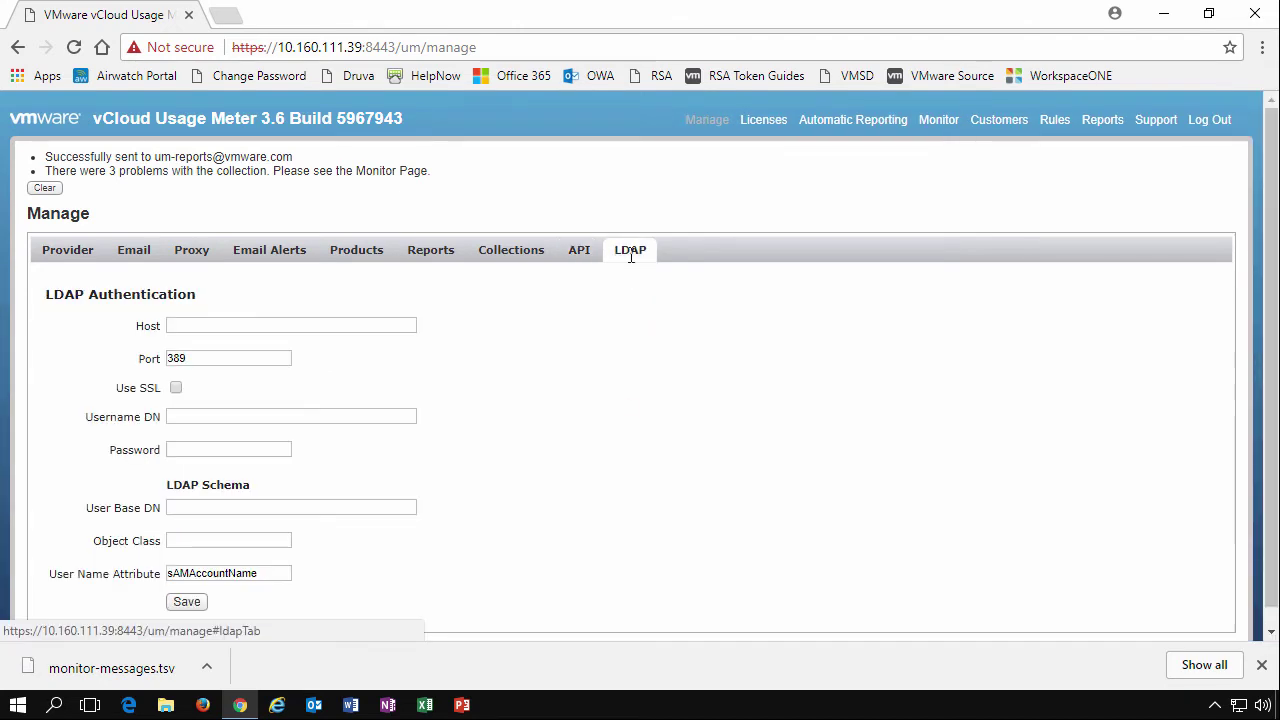
{"action": "left_click", "coordinate": [237, 323]}
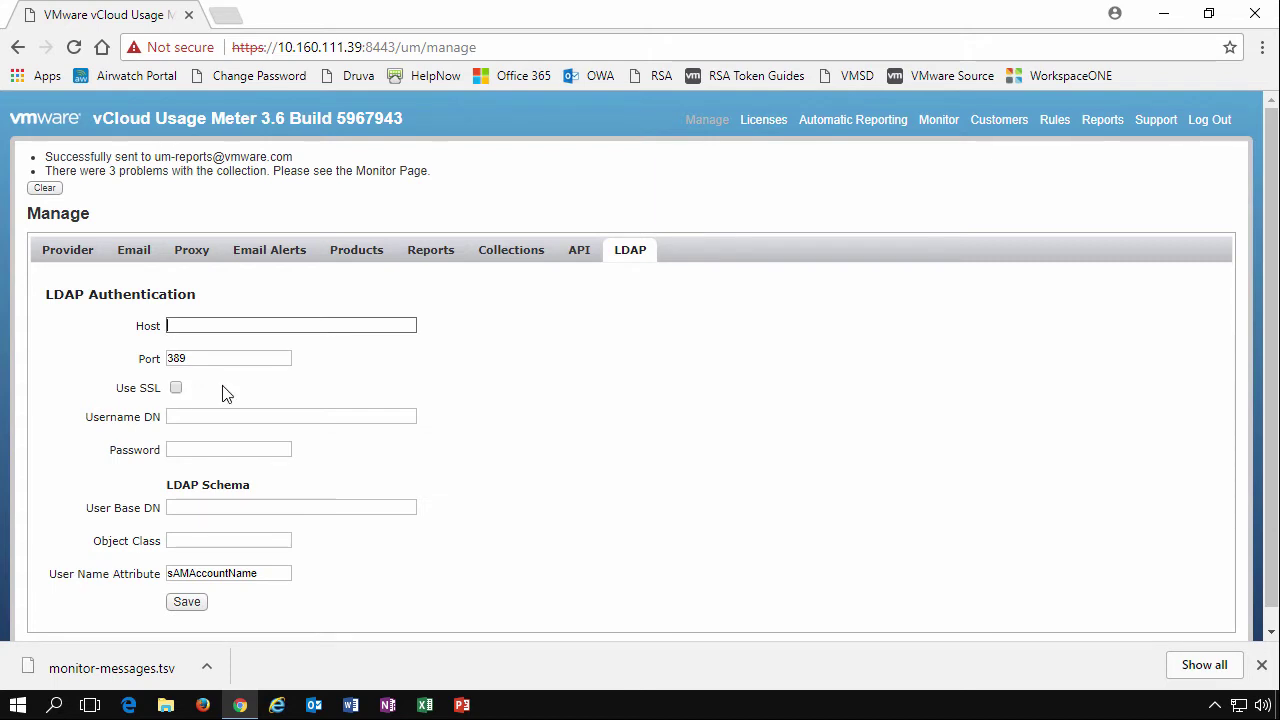
{"action": "left_click", "coordinate": [255, 505]}
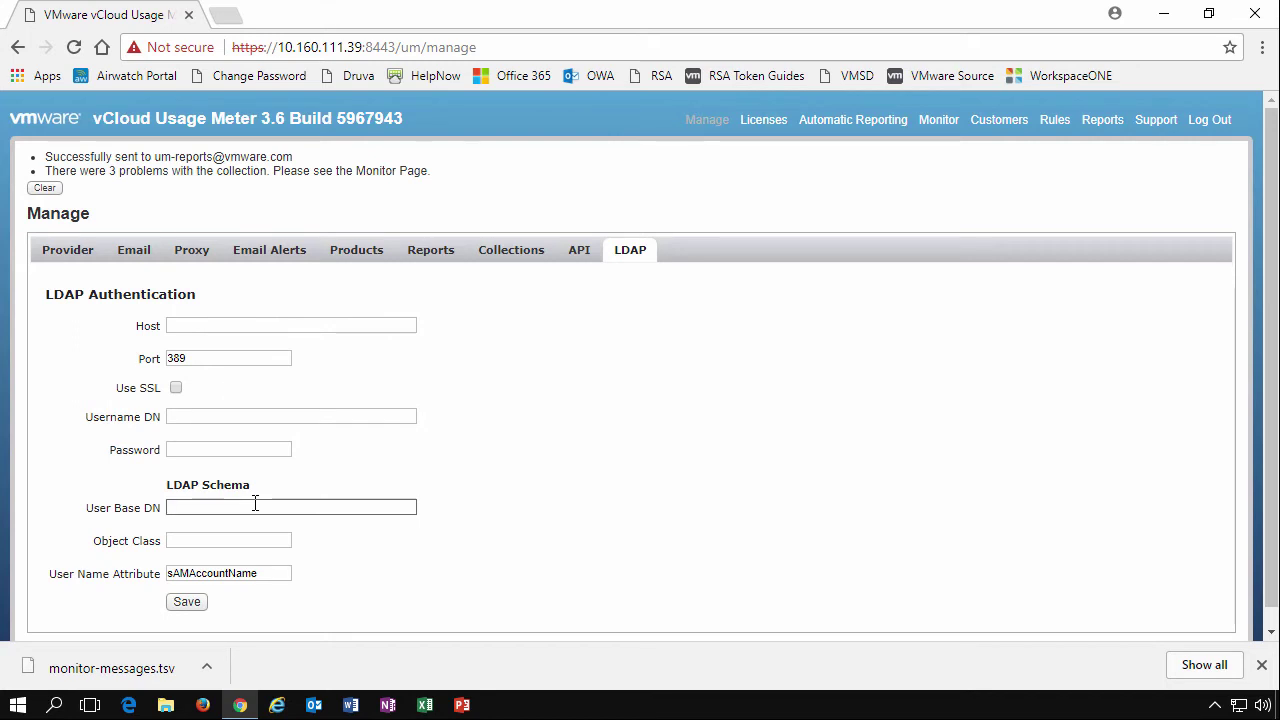
{"action": "left_click", "coordinate": [222, 418]}
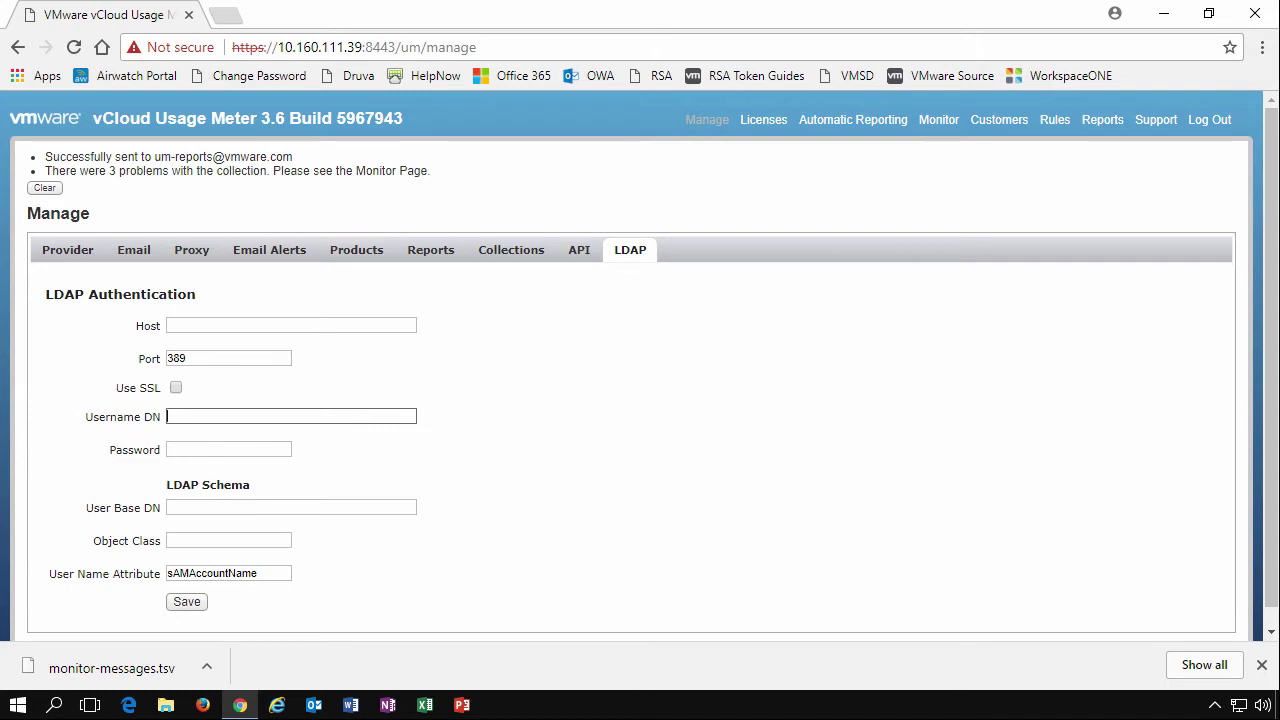
{"action": "left_click", "coordinate": [235, 507]}
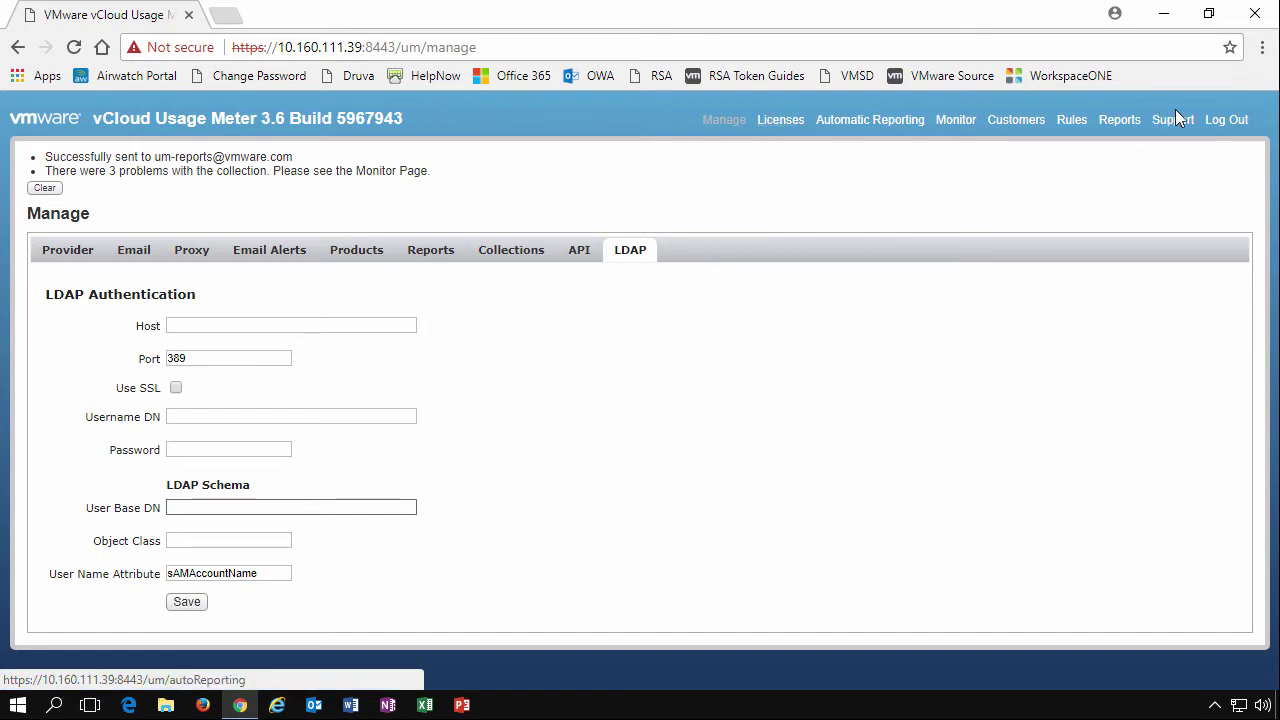
Show the Licenses page's License Sets, listing the vSphere 6 and vSphere 5 Enterprise Plus licenses
{"action": "left_click", "coordinate": [778, 127]}
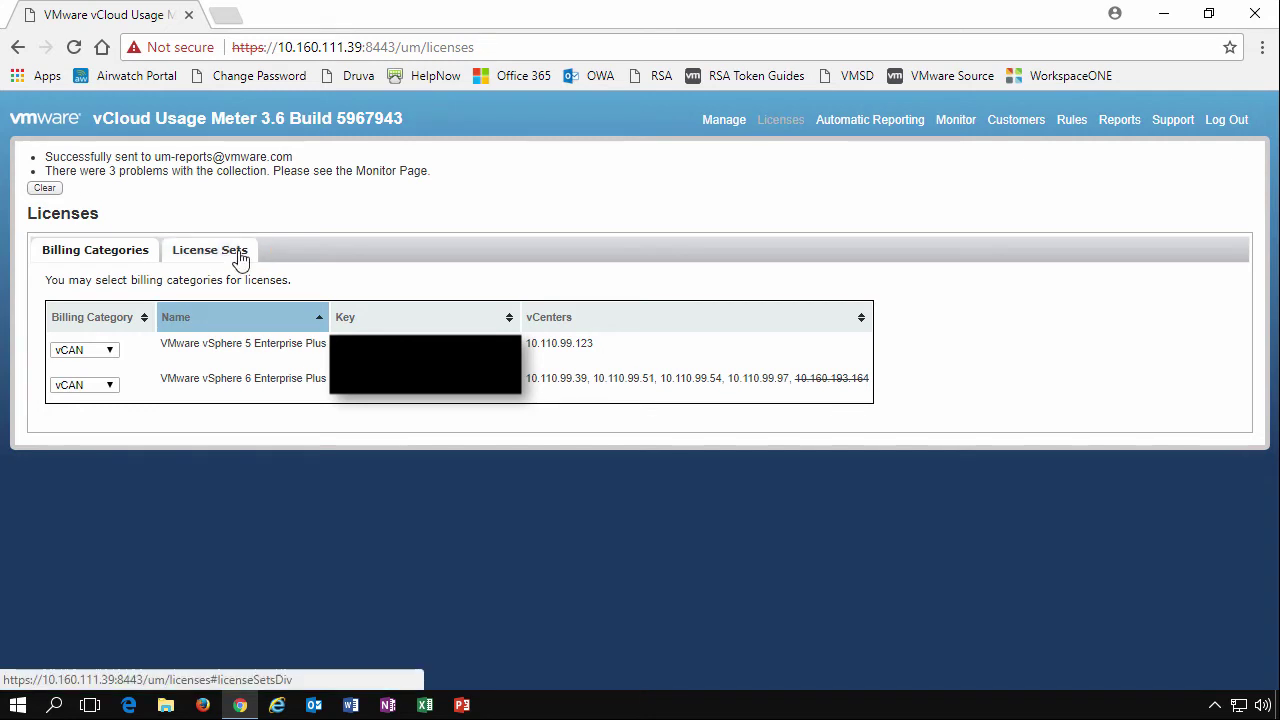
{"action": "left_click", "coordinate": [240, 252]}
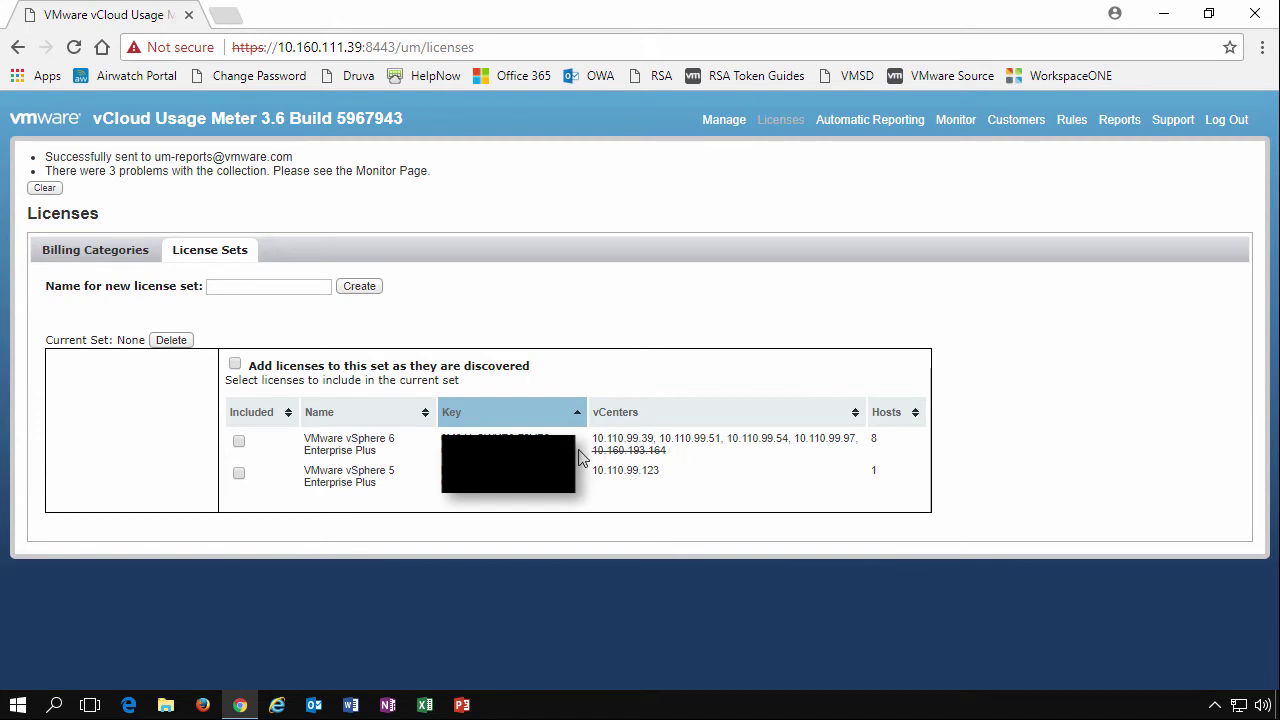
In Billing Categories, switch the vSphere 5 license to Perpetual, then back to vCAN
{"action": "left_click", "coordinate": [105, 259]}
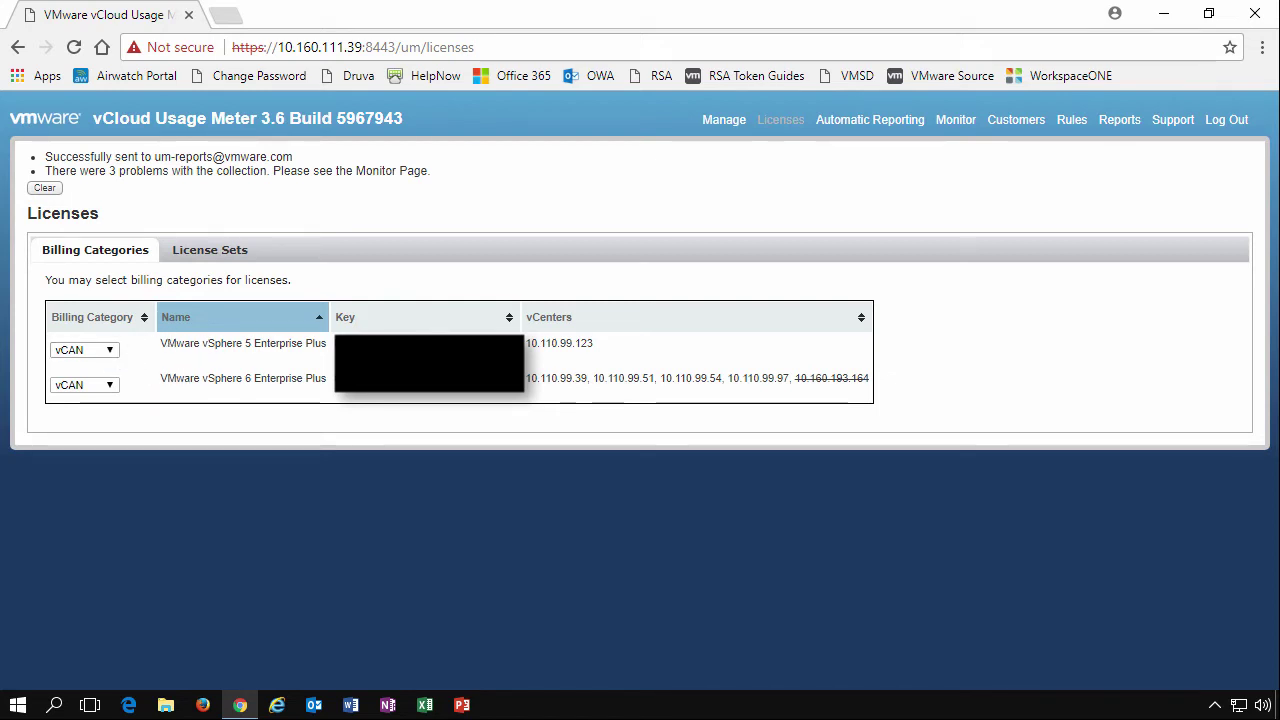
{"action": "left_click", "coordinate": [110, 355]}
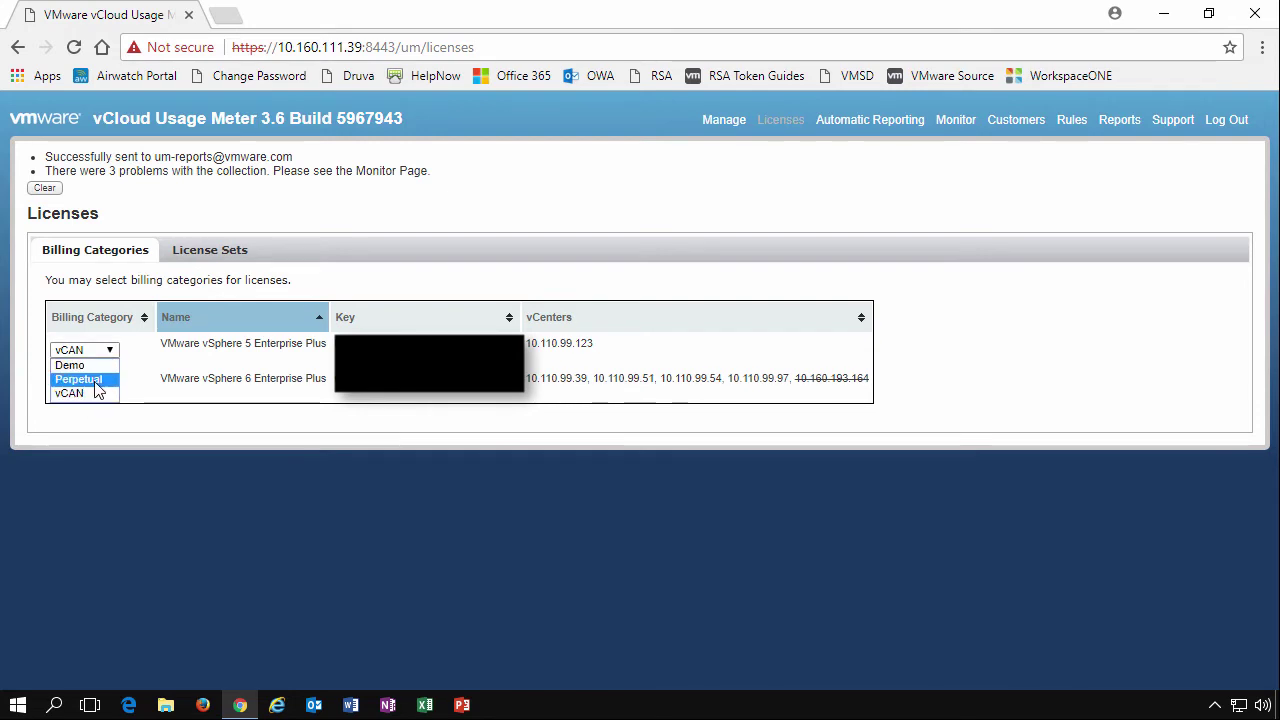
{"action": "left_click", "coordinate": [95, 383]}
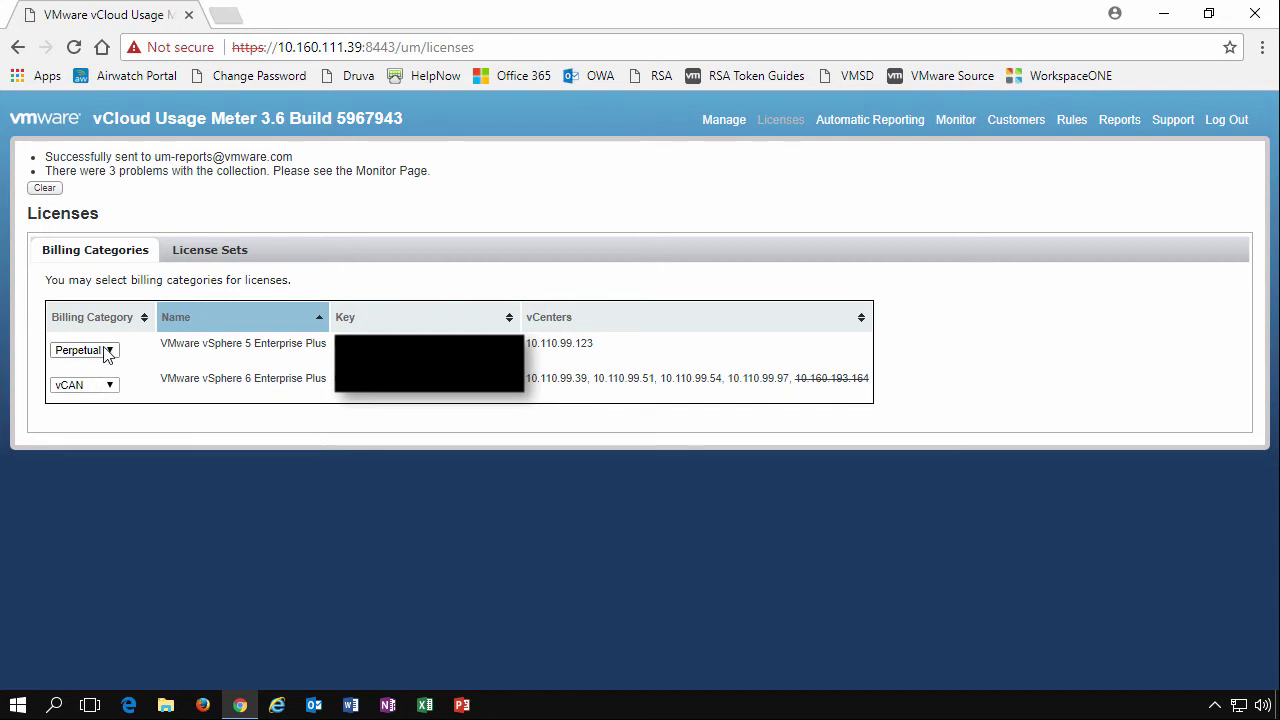
{"action": "left_click", "coordinate": [106, 351]}
{"action": "left_click", "coordinate": [82, 394]}
Switch the vSphere 5 license's billing category to Demo, then return it to vCAN
{"action": "left_click", "coordinate": [100, 350]}
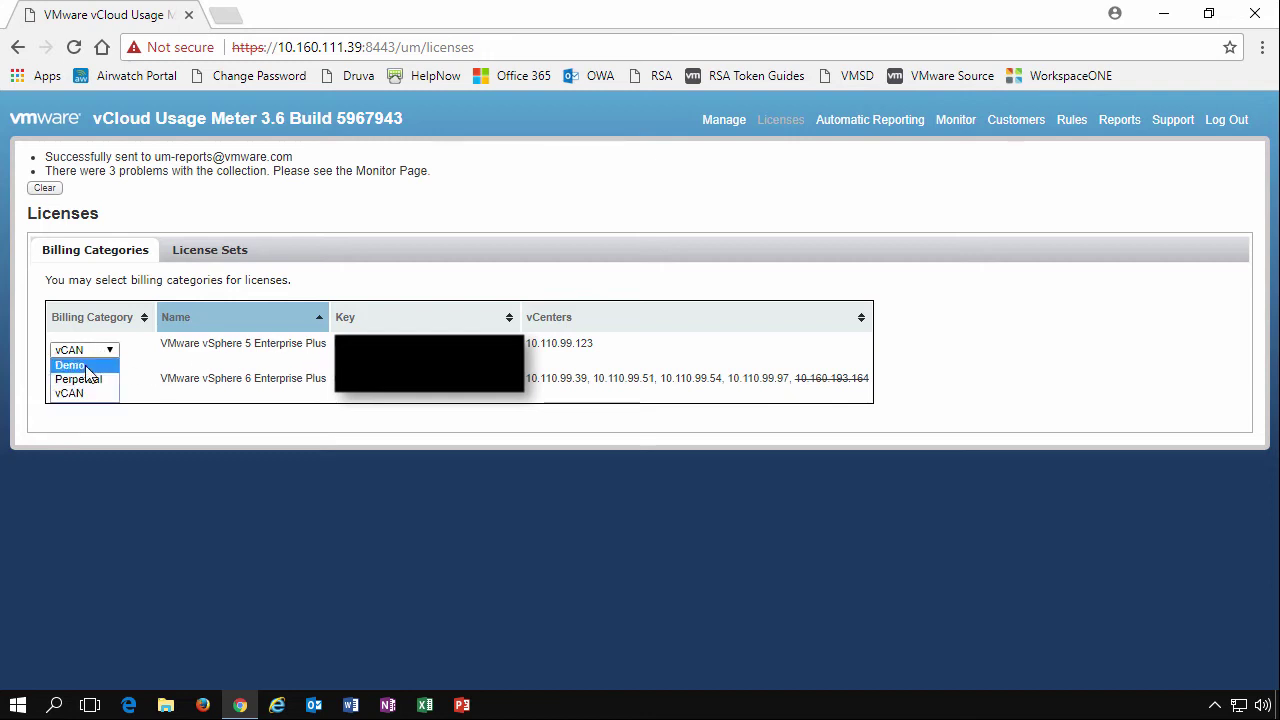
{"action": "left_click", "coordinate": [90, 365]}
{"action": "left_click", "coordinate": [98, 352]}
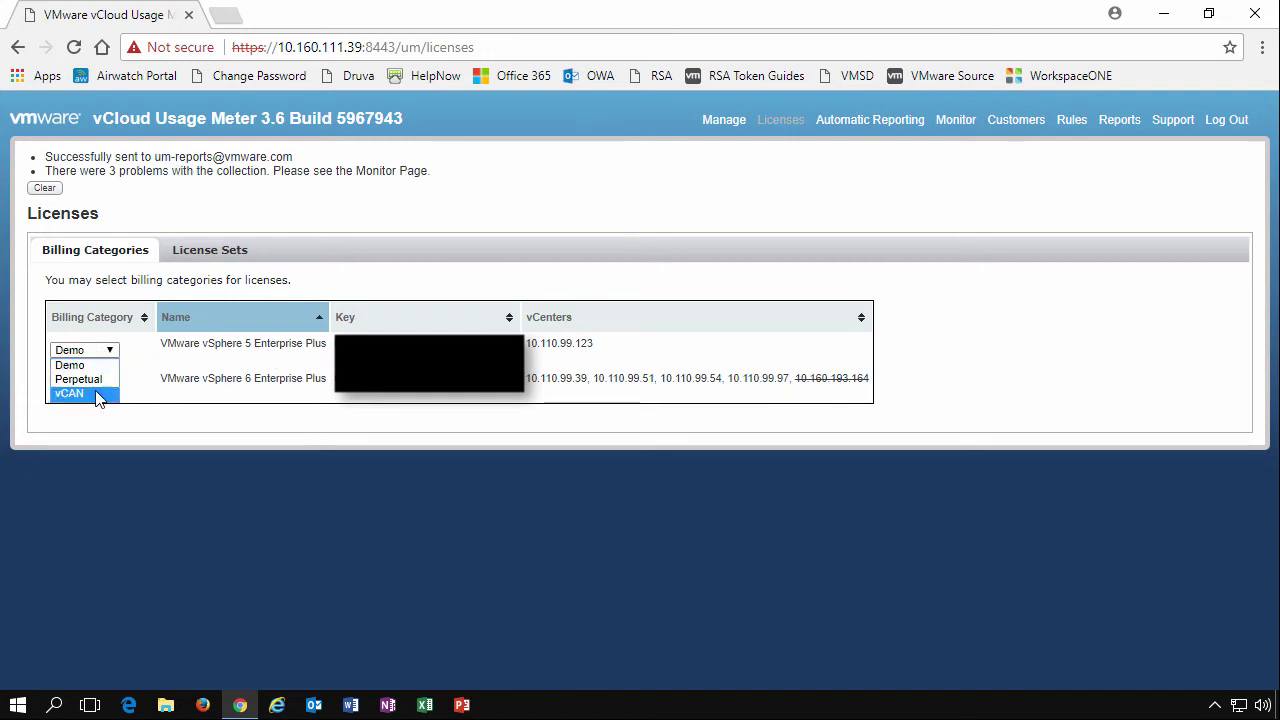
{"action": "left_click", "coordinate": [100, 394]}
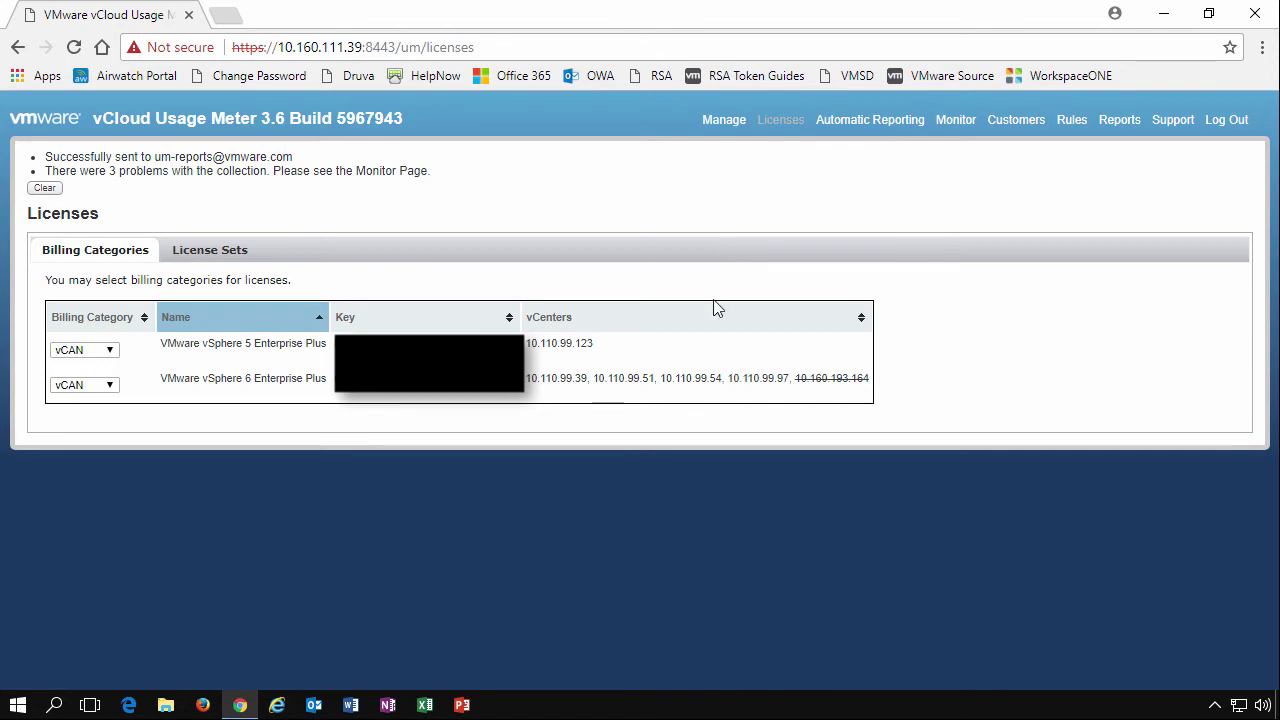
On the Automatic Reporting page, scroll through the status messages and clear them
{"action": "left_click", "coordinate": [874, 121]}
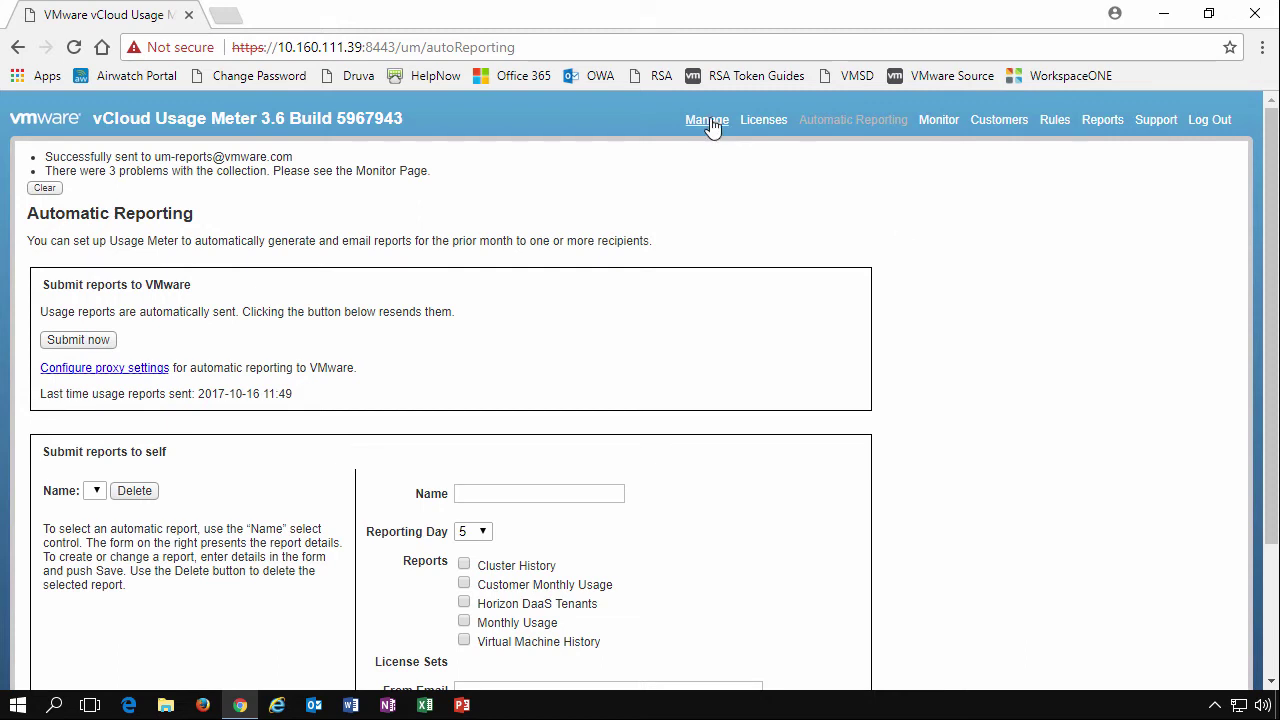
{"action": "left_click_drag", "start_coordinate": [1276, 337], "coordinate": [1274, 443]}
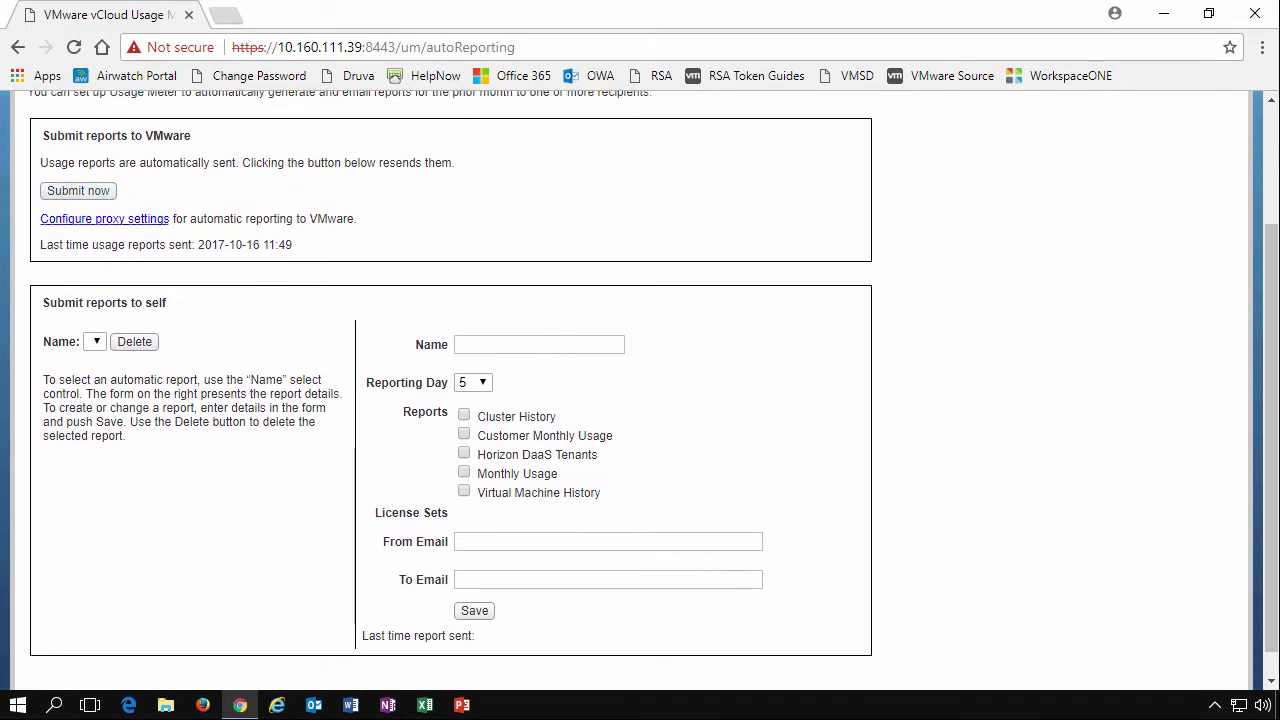
{"action": "left_click_drag", "start_coordinate": [1272, 306], "coordinate": [1272, 178]}
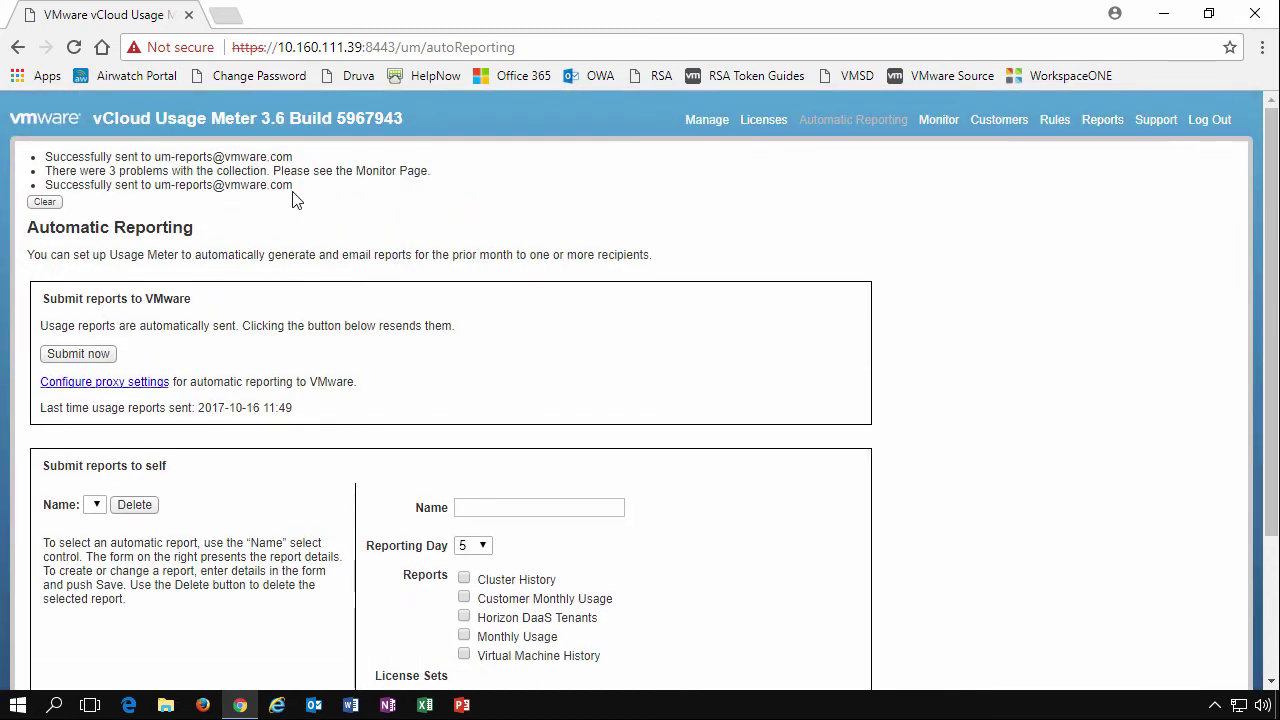
{"action": "left_click", "coordinate": [44, 202]}
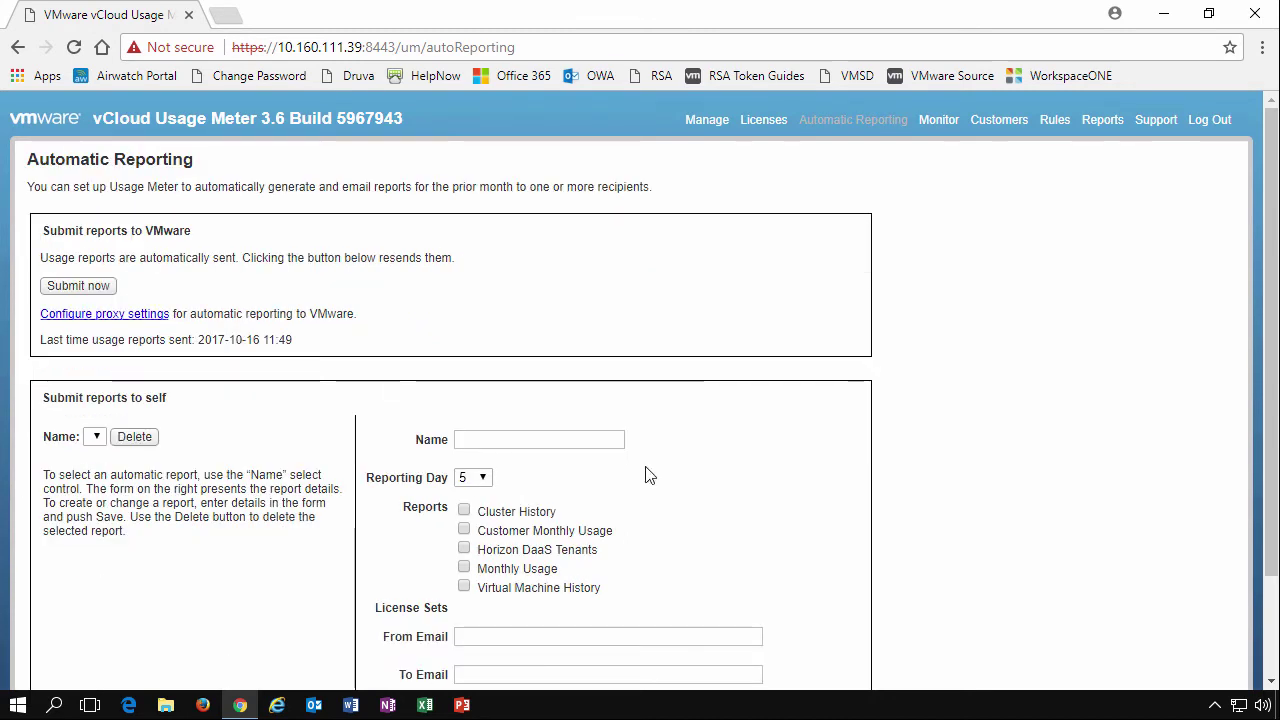
Enter a name for the new self-report schedule, correcting a mistyped letter
{"action": "left_click", "coordinate": [527, 436]}
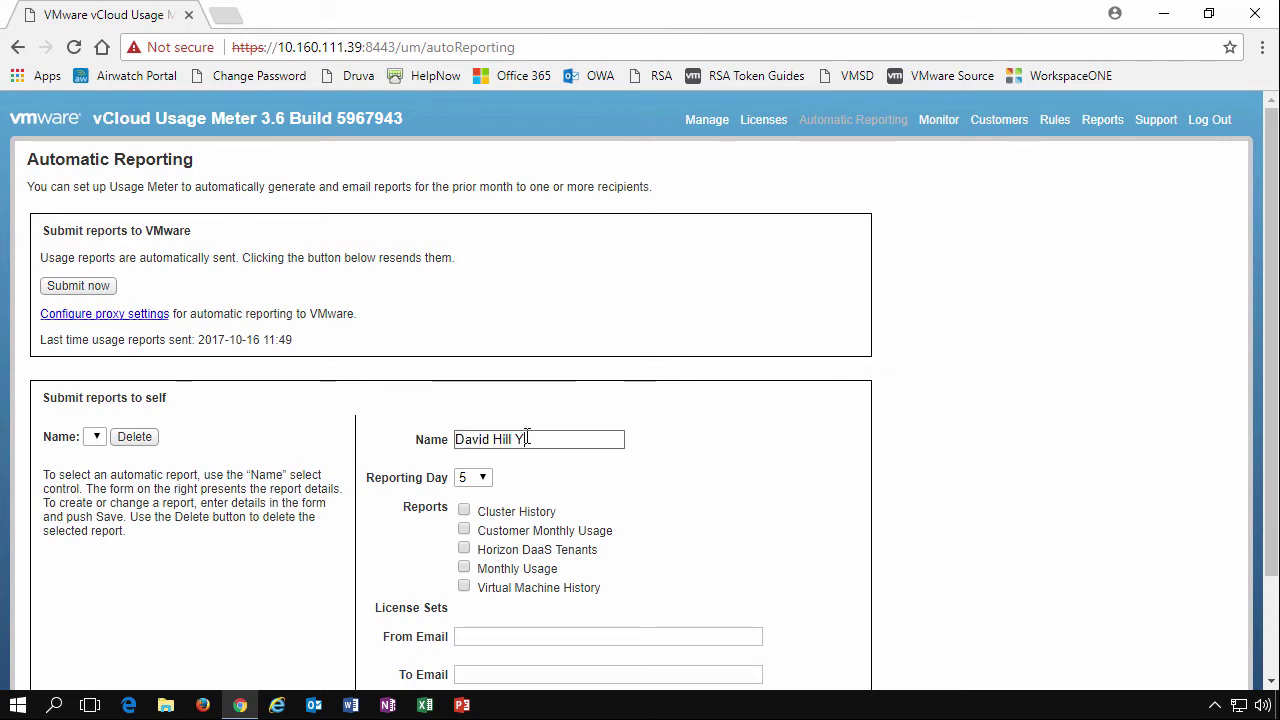
{"action": "type", "text": "Text"}
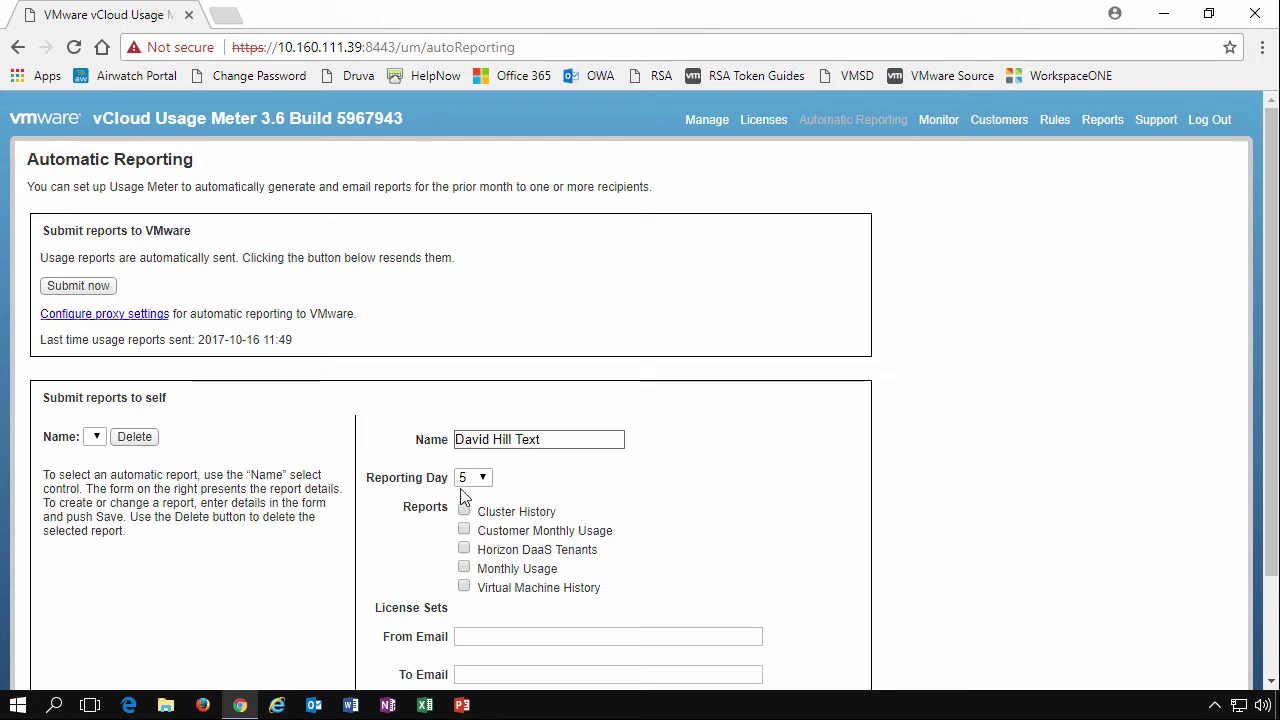
Include all five reports: Cluster History, Customer Monthly Usage, Horizon DaaS Tenants, Monthly Usage, VM History
{"action": "left_click", "coordinate": [465, 512]}
{"action": "left_click", "coordinate": [464, 530]}
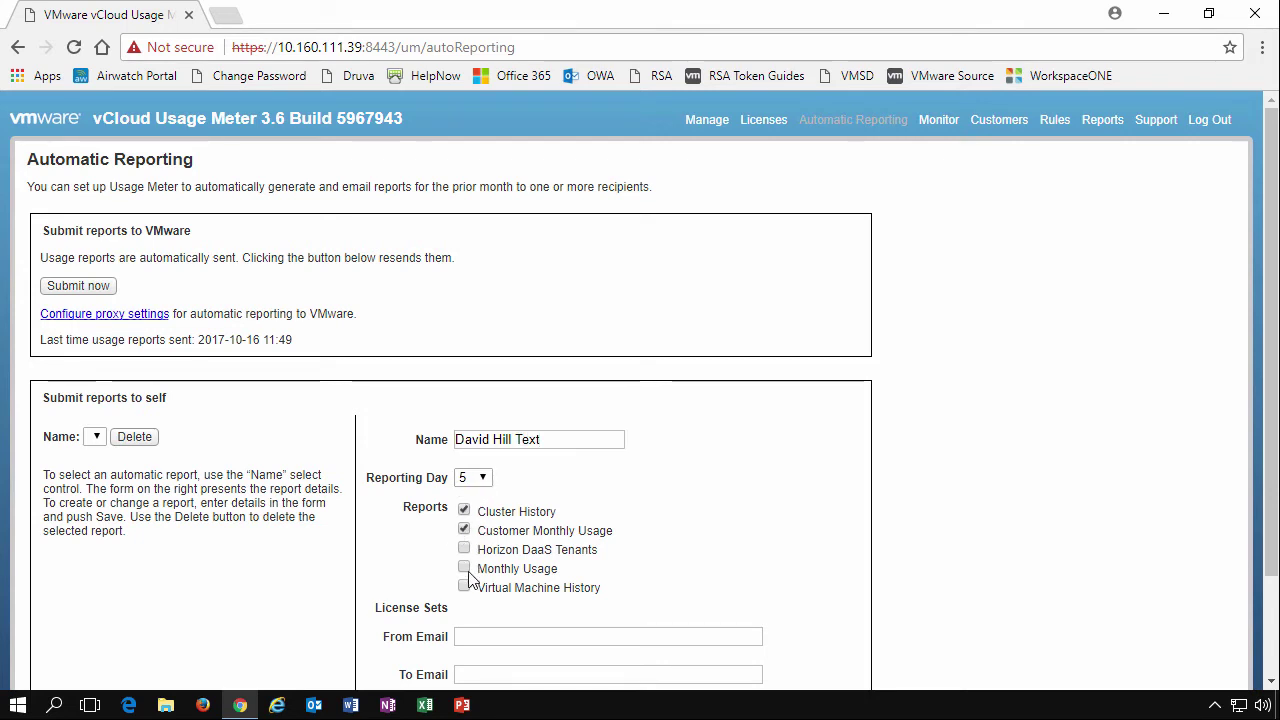
{"action": "left_click", "coordinate": [464, 549]}
{"action": "left_click", "coordinate": [464, 568]}
{"action": "left_click", "coordinate": [464, 587]}
Fill in the recipient and sender e-mail addresses and save the report schedule
{"action": "scroll", "coordinate": [482, 620], "scroll_direction": "down", "scroll_amount": 2}
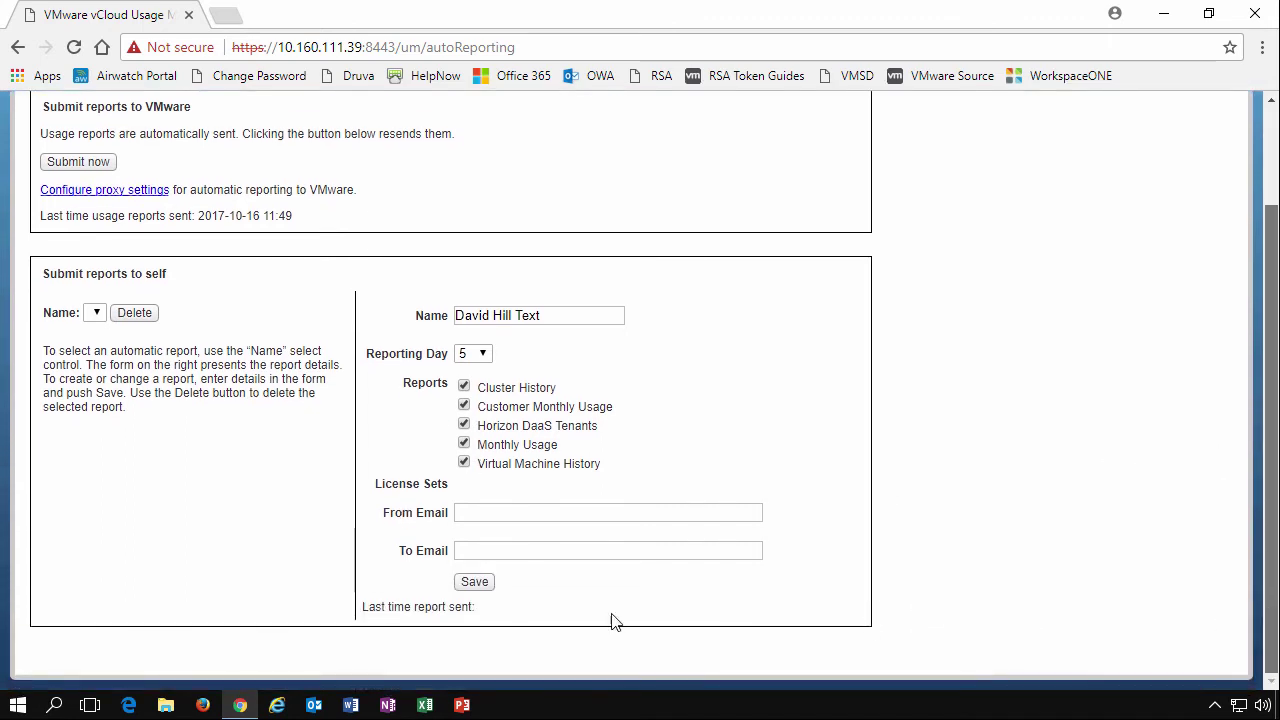
{"action": "left_click", "coordinate": [486, 551]}
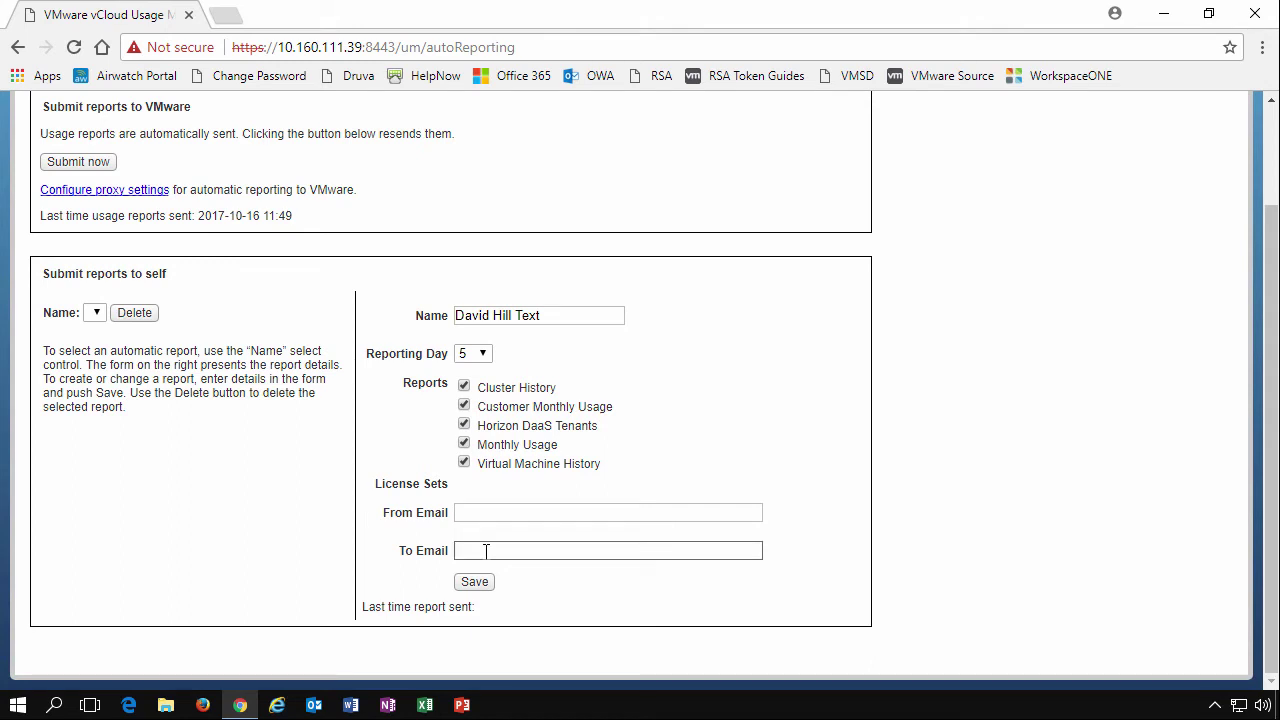
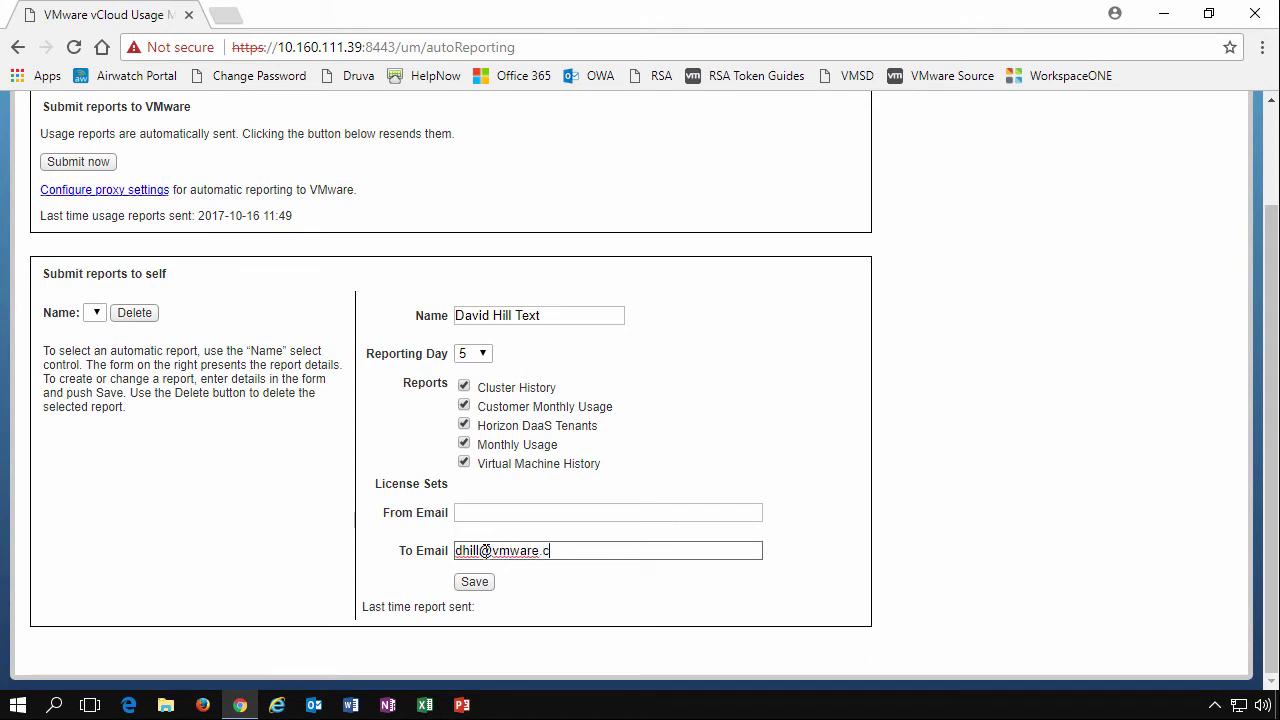
{"action": "left_click", "coordinate": [472, 586]}
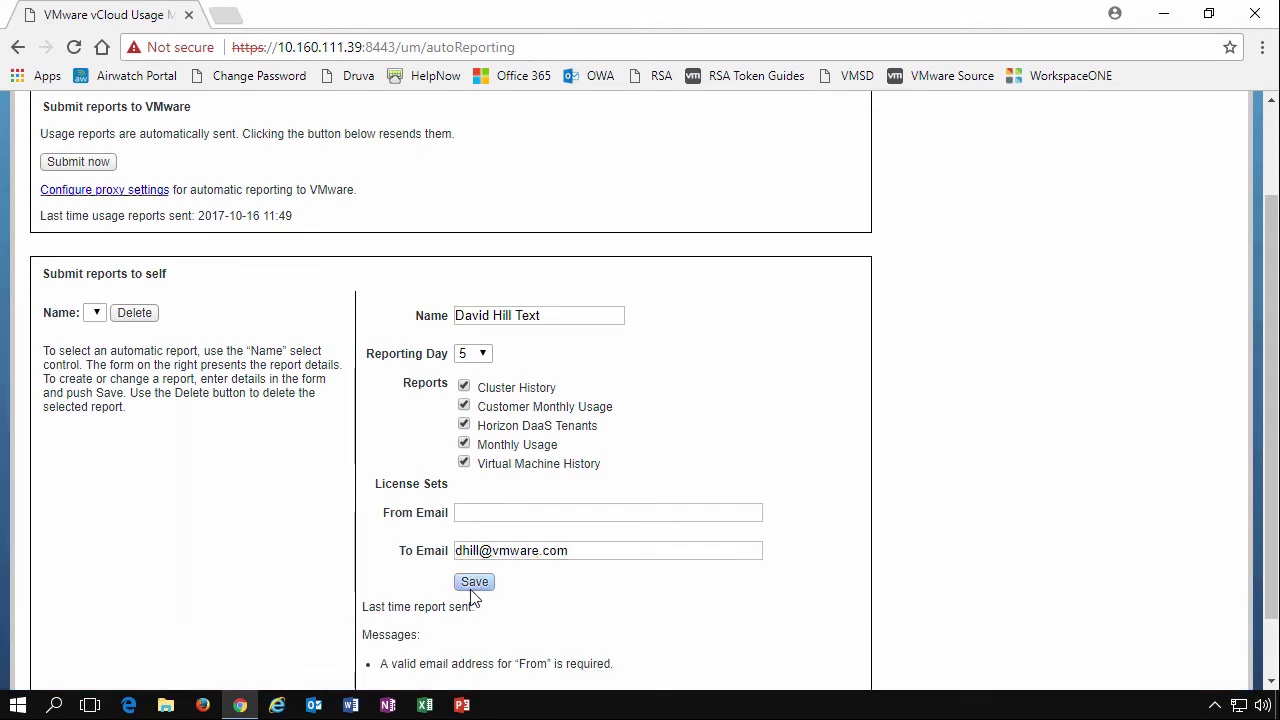
{"action": "left_click", "coordinate": [548, 511]}
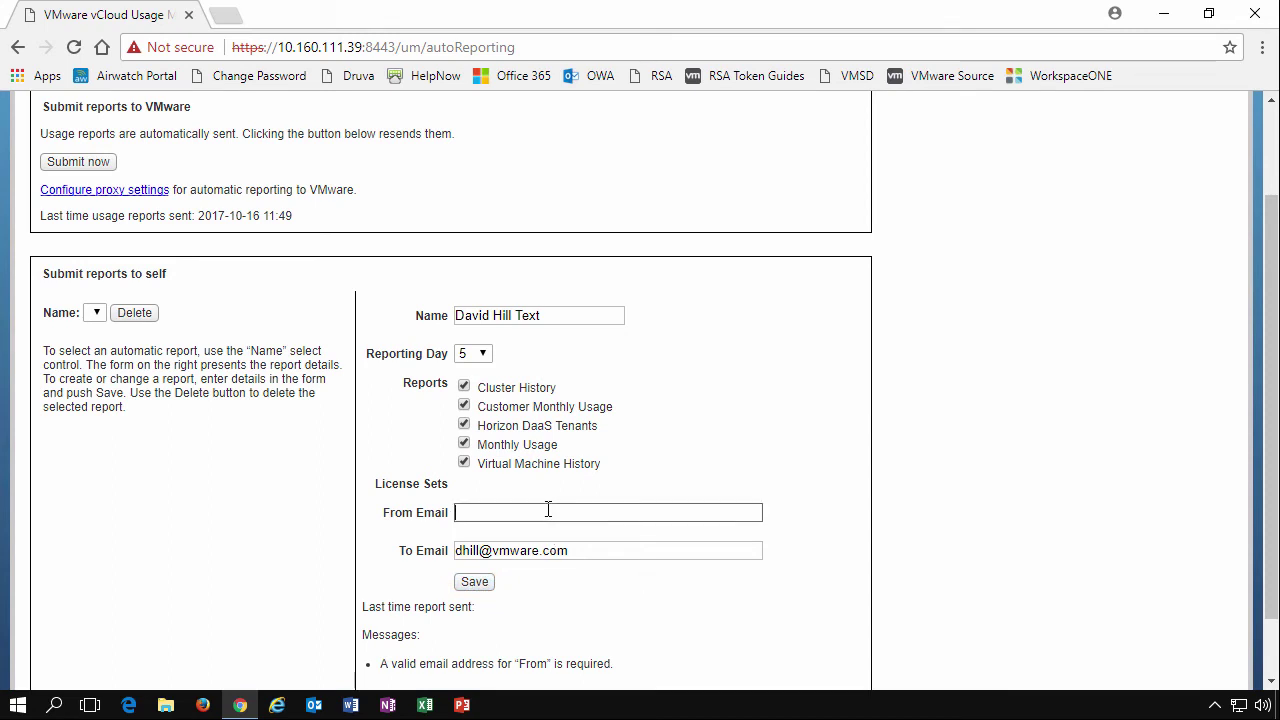
{"action": "left_click", "coordinate": [494, 581]}
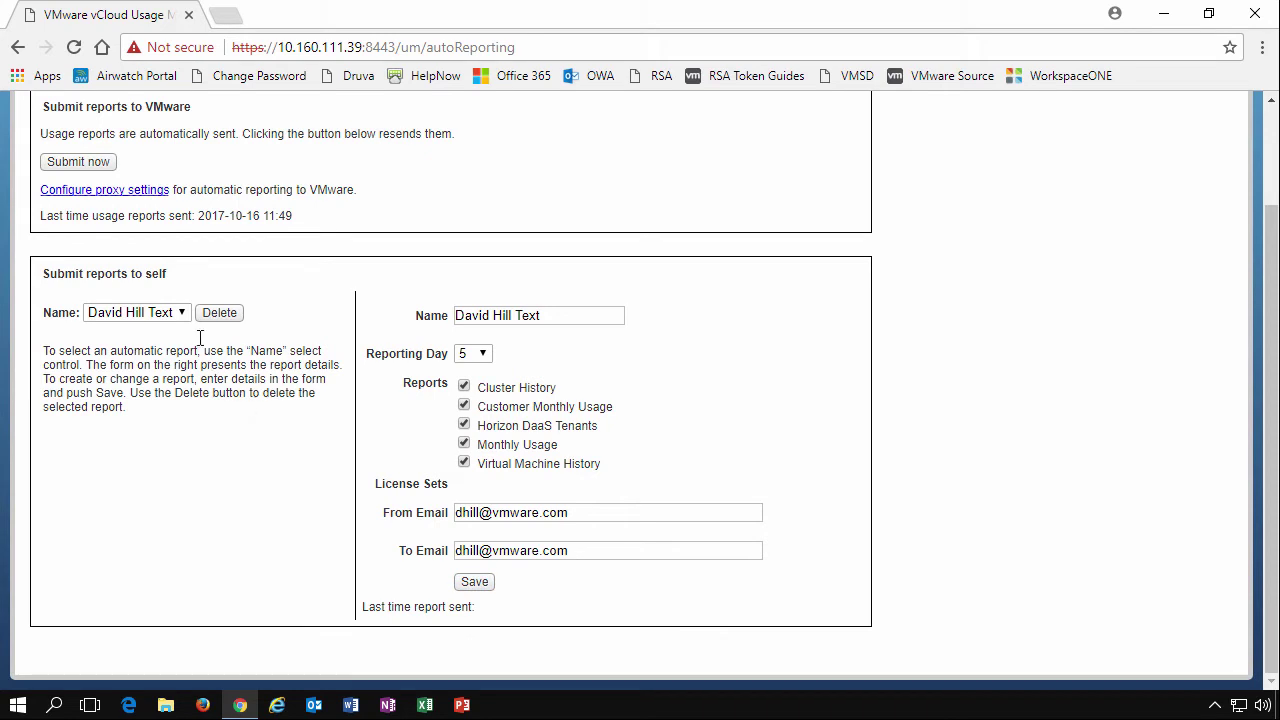
Look over the saved report names list and scroll the page to review the schedule
{"action": "left_click", "coordinate": [175, 316]}
{"action": "left_click", "coordinate": [175, 316]}
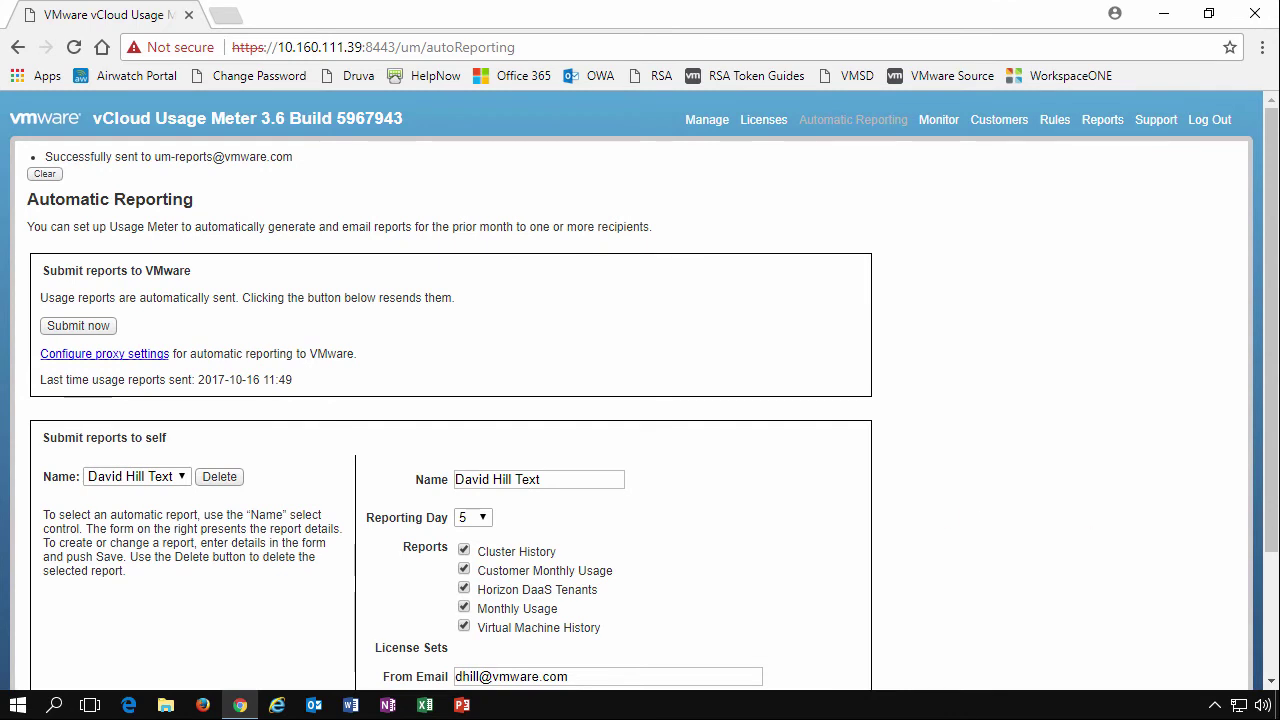
{"action": "scroll", "coordinate": [550, 568], "scroll_direction": "down", "scroll_amount": 2}
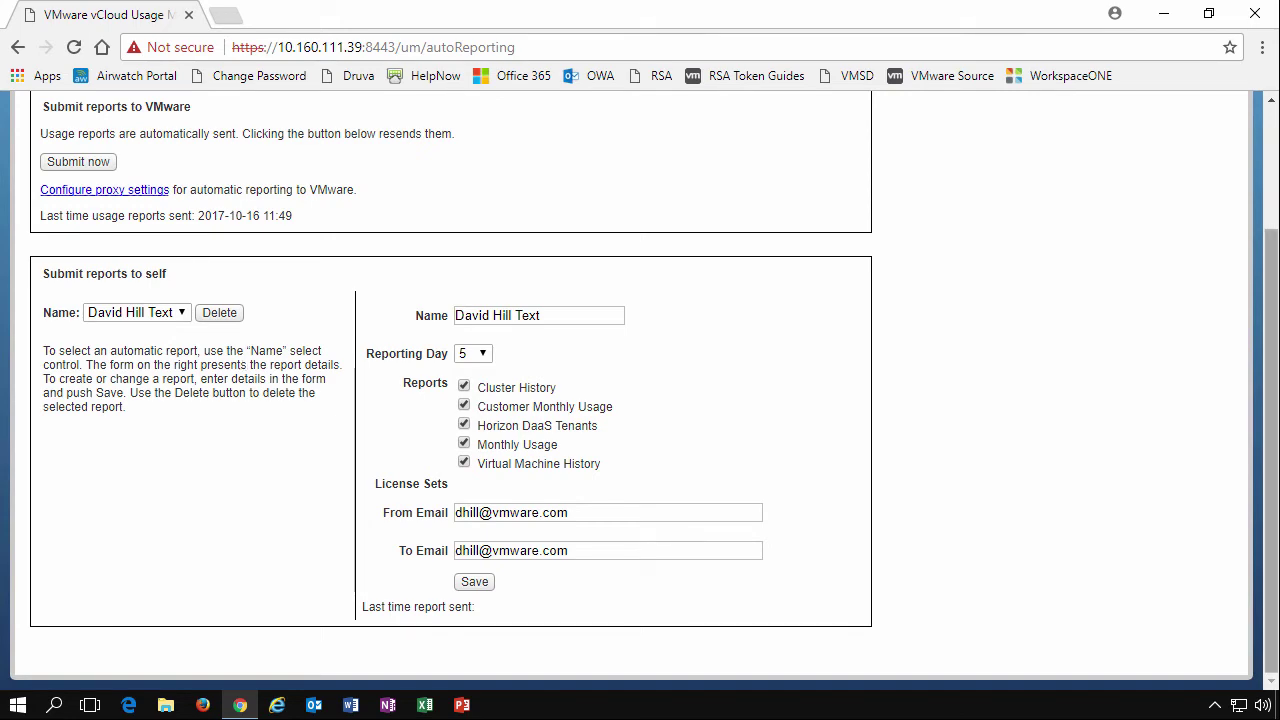
{"action": "scroll", "coordinate": [1273, 556], "scroll_direction": "up", "scroll_amount": 2}
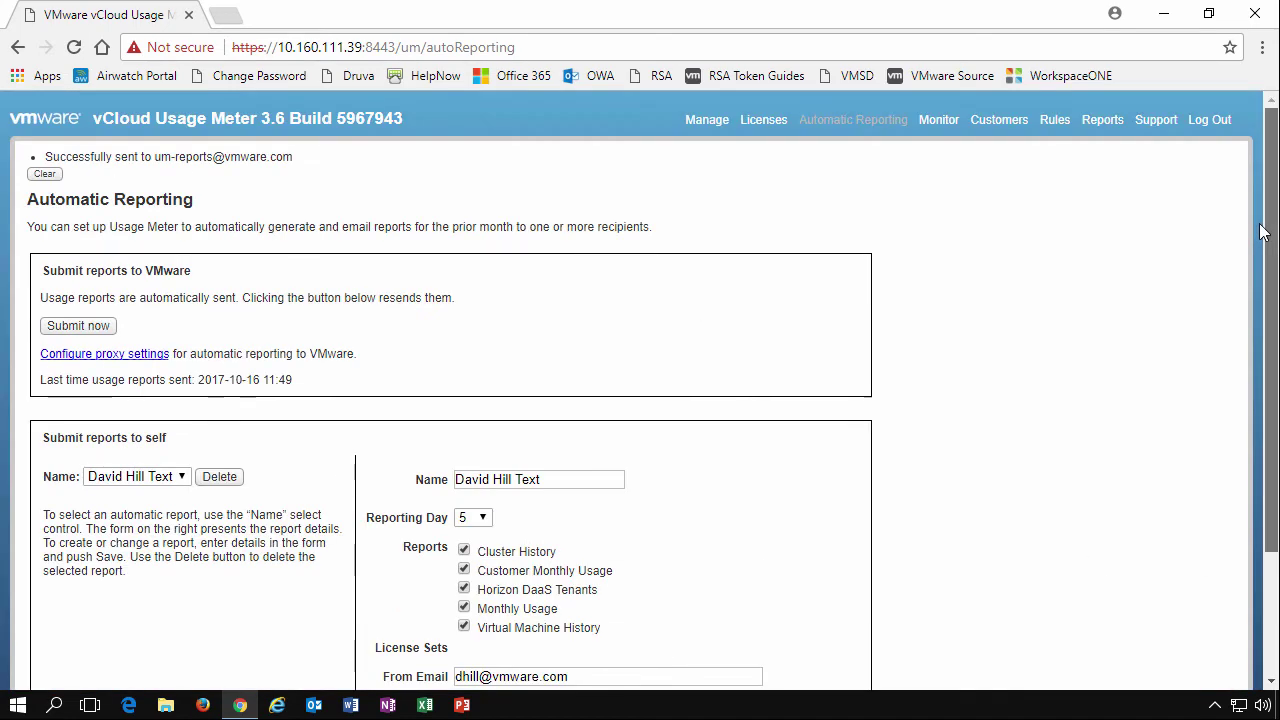
Open the Monitor page and scroll through October 2017's daily collection failure times
{"action": "left_click", "coordinate": [937, 121]}
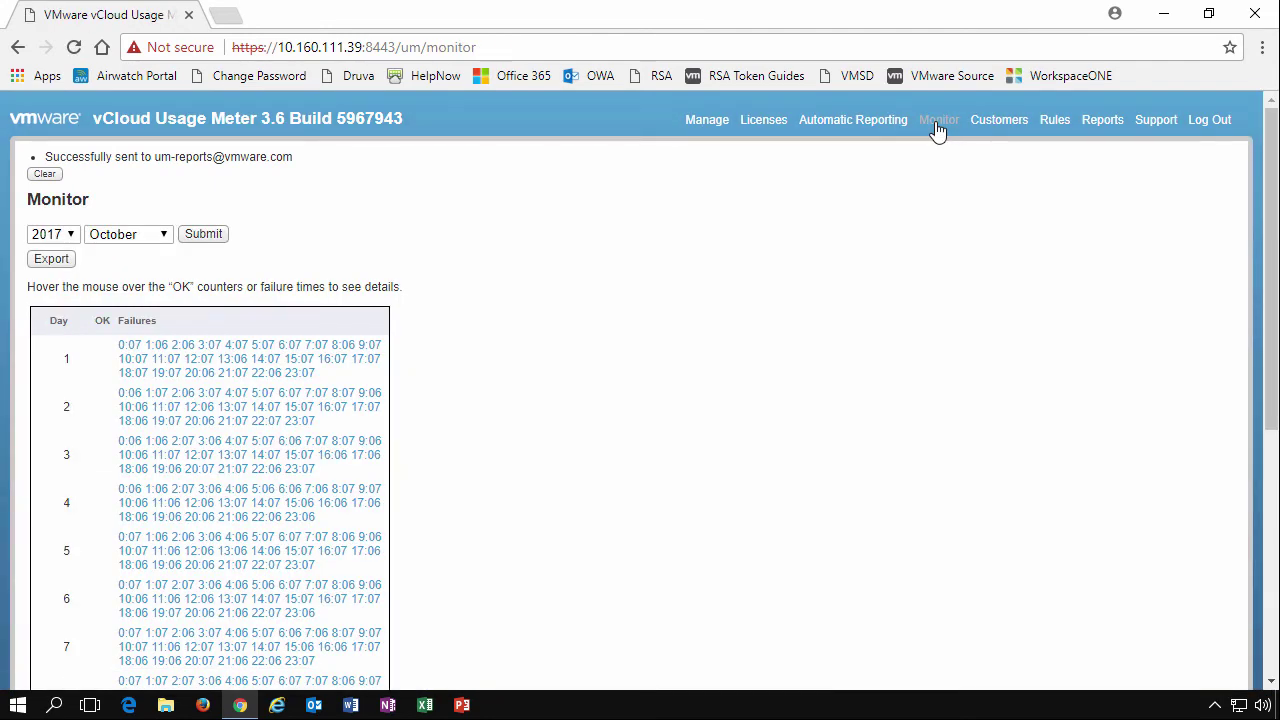
{"action": "scroll", "coordinate": [937, 131], "scroll_direction": "down", "scroll_amount": 2}
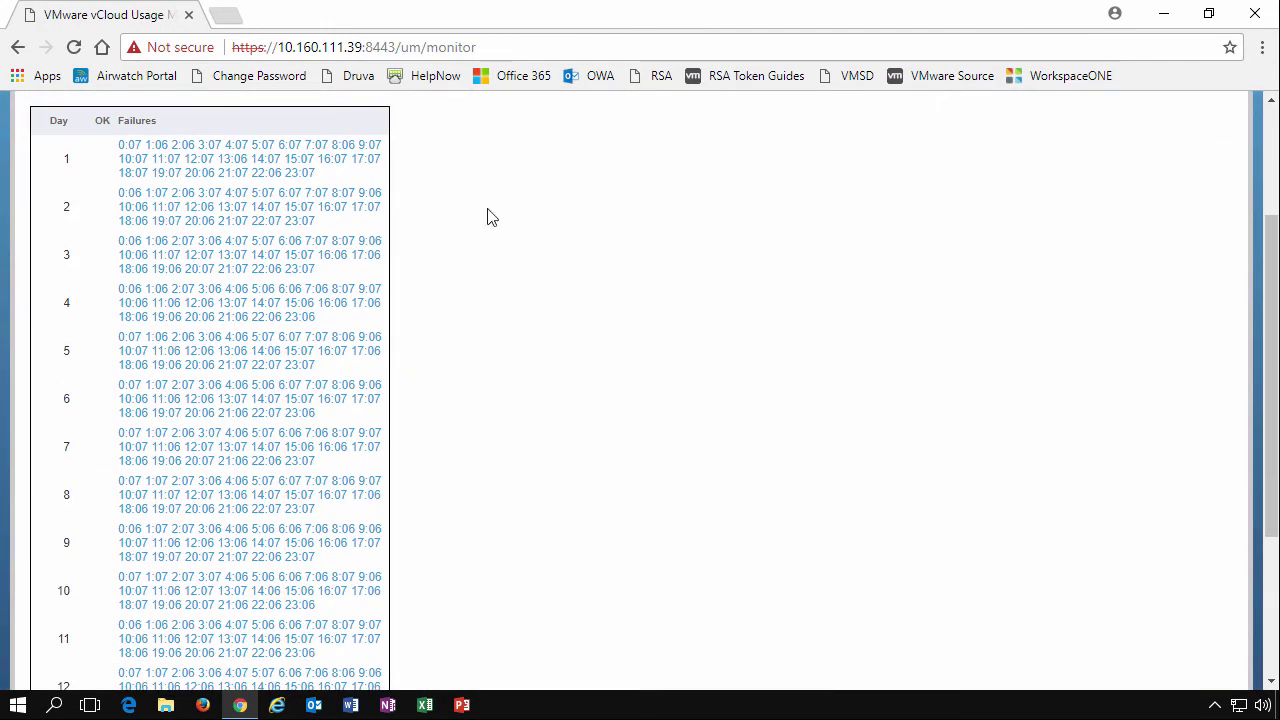
{"action": "mouse_move", "coordinate": [281, 405]}
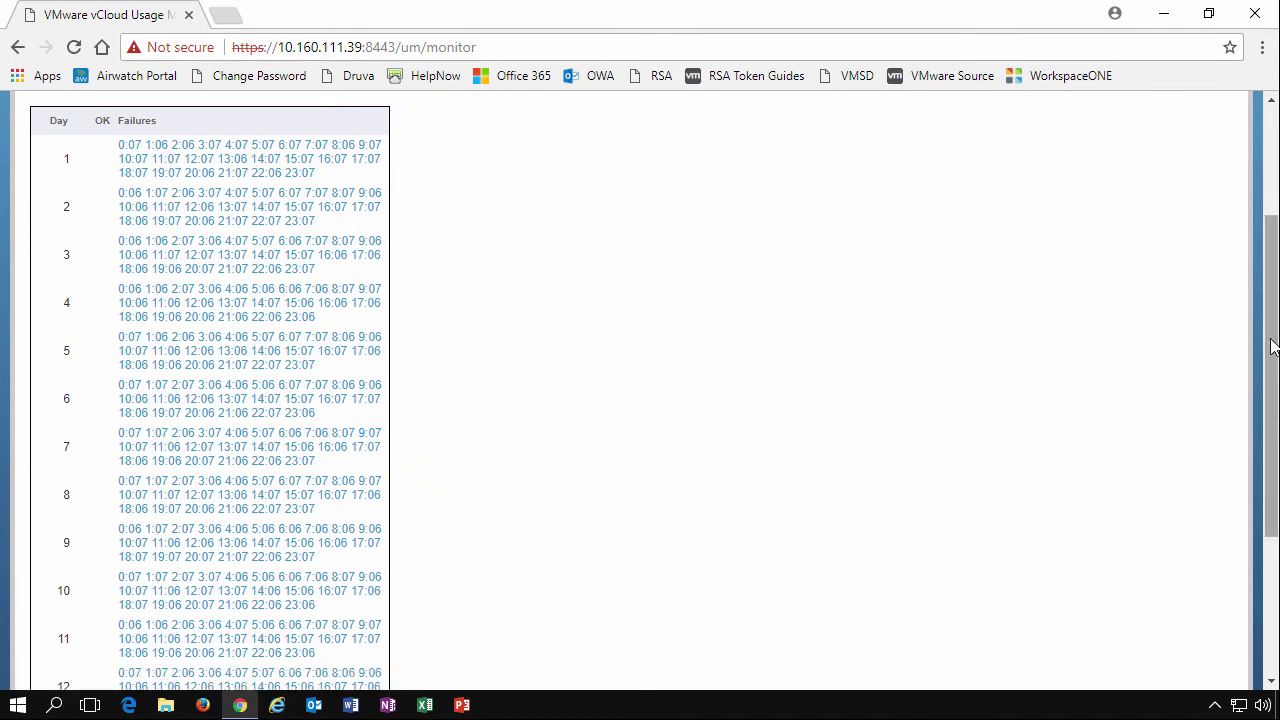
{"action": "left_click_drag", "start_coordinate": [1271, 283], "coordinate": [1247, 179]}
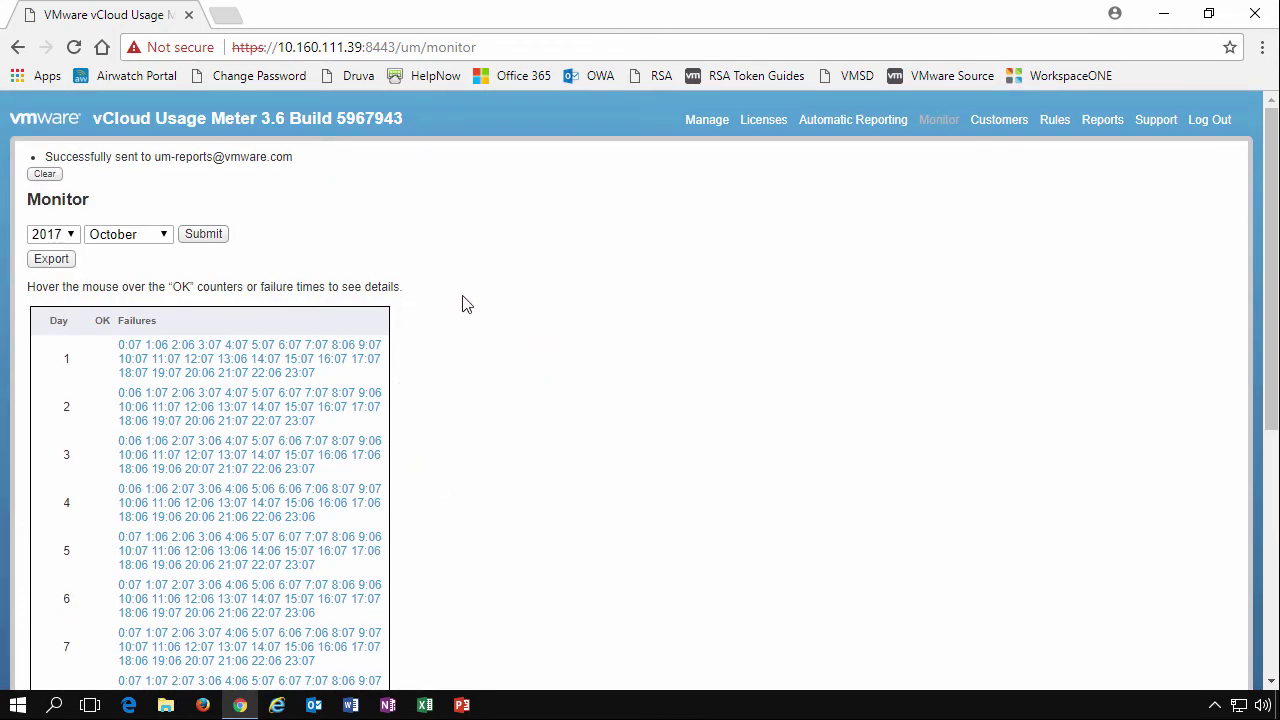
Load the monitor results for January 2017 and highlight the no-collections message
{"action": "left_click", "coordinate": [158, 241]}
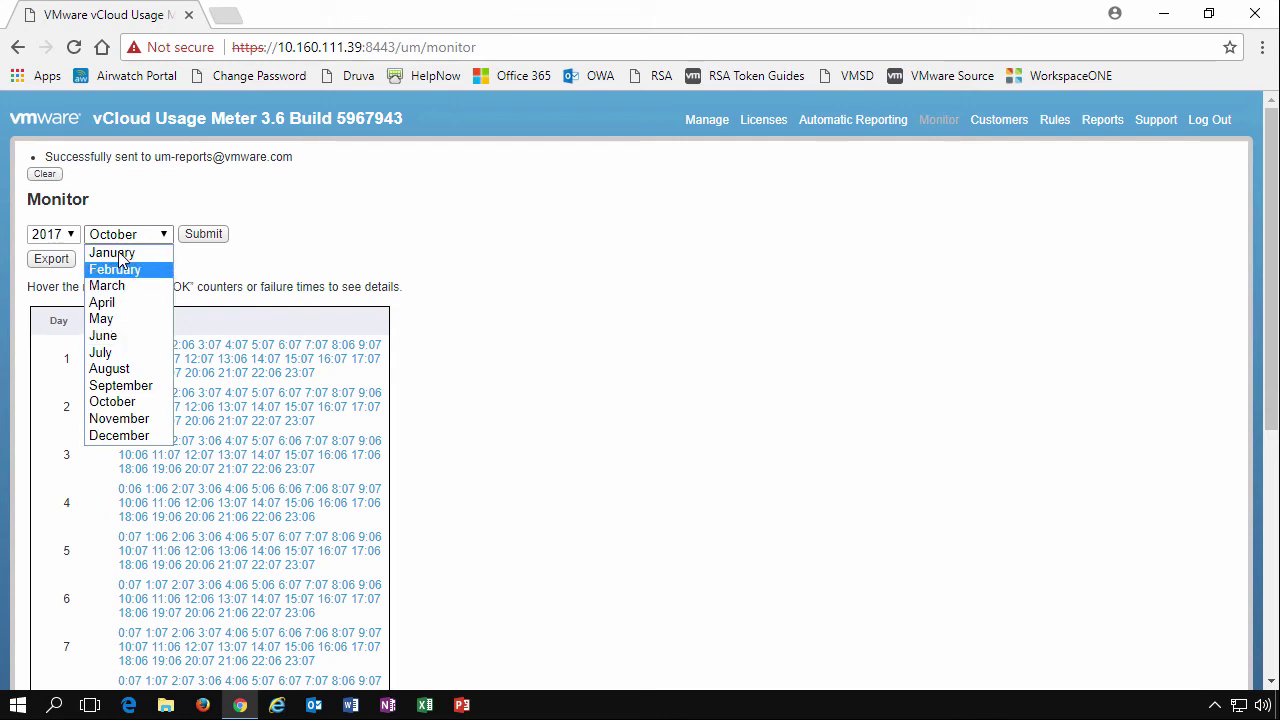
{"action": "left_click", "coordinate": [153, 253]}
{"action": "left_click", "coordinate": [211, 236]}
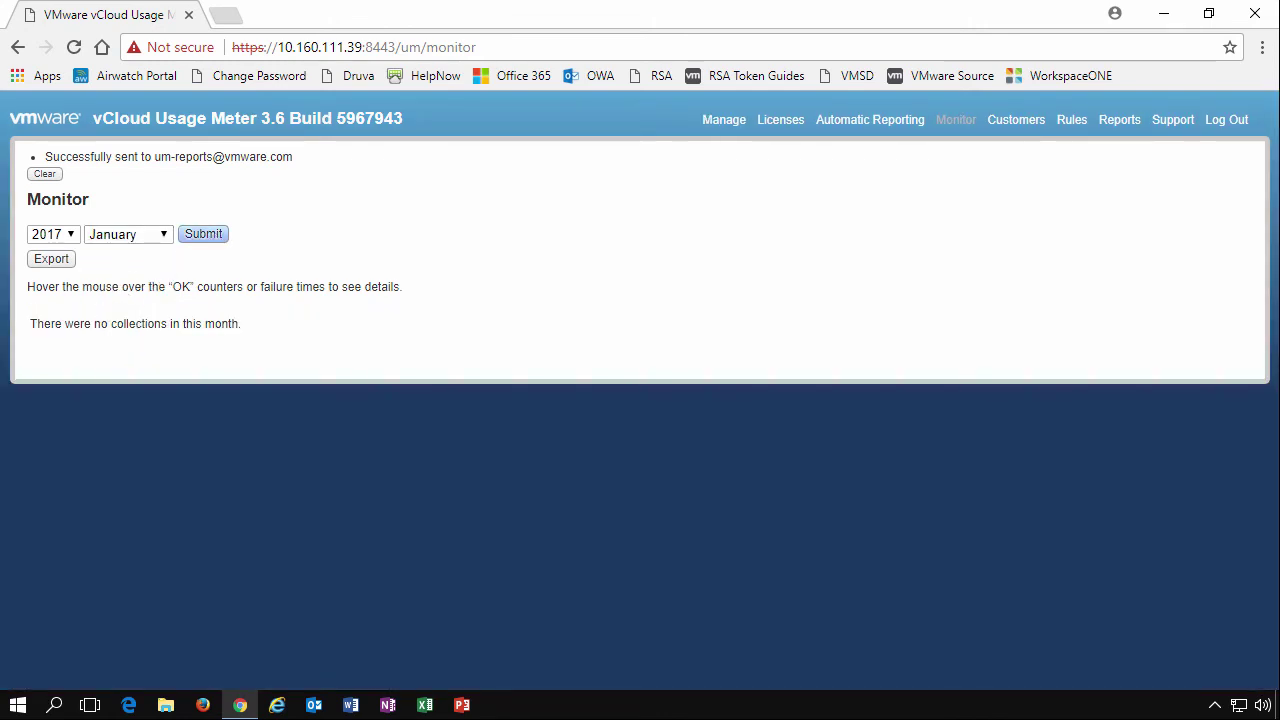
{"action": "left_click_drag", "start_coordinate": [120, 322], "coordinate": [265, 331]}
Load the August 2017 monitor results, then start an export and cancel saving the file
{"action": "left_click", "coordinate": [130, 234]}
{"action": "left_click", "coordinate": [106, 370]}
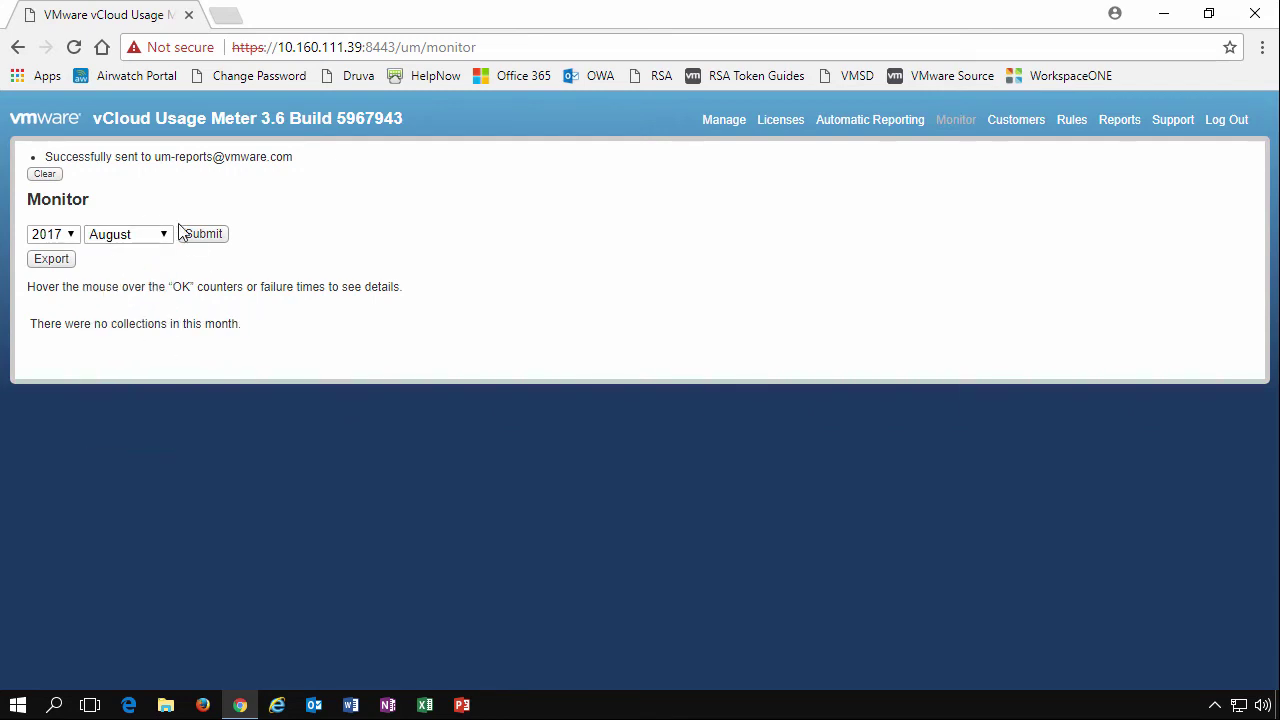
{"action": "left_click", "coordinate": [188, 238]}
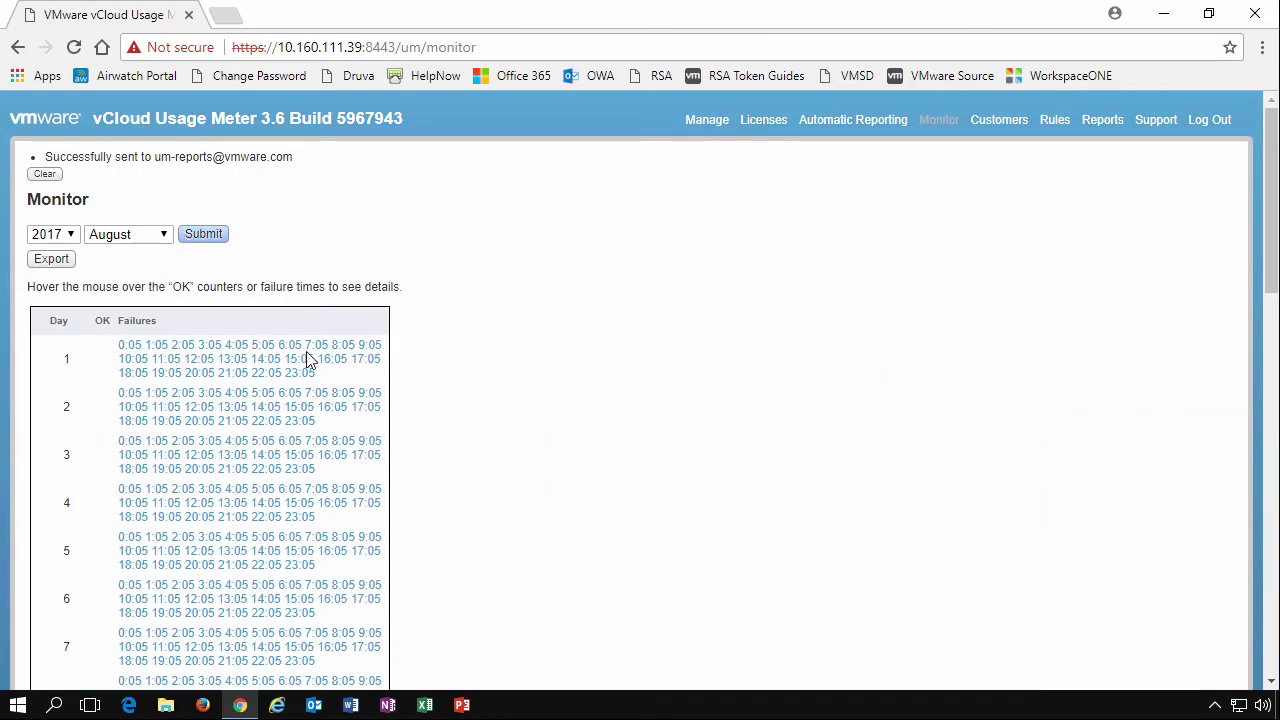
{"action": "mouse_move", "coordinate": [230, 378]}
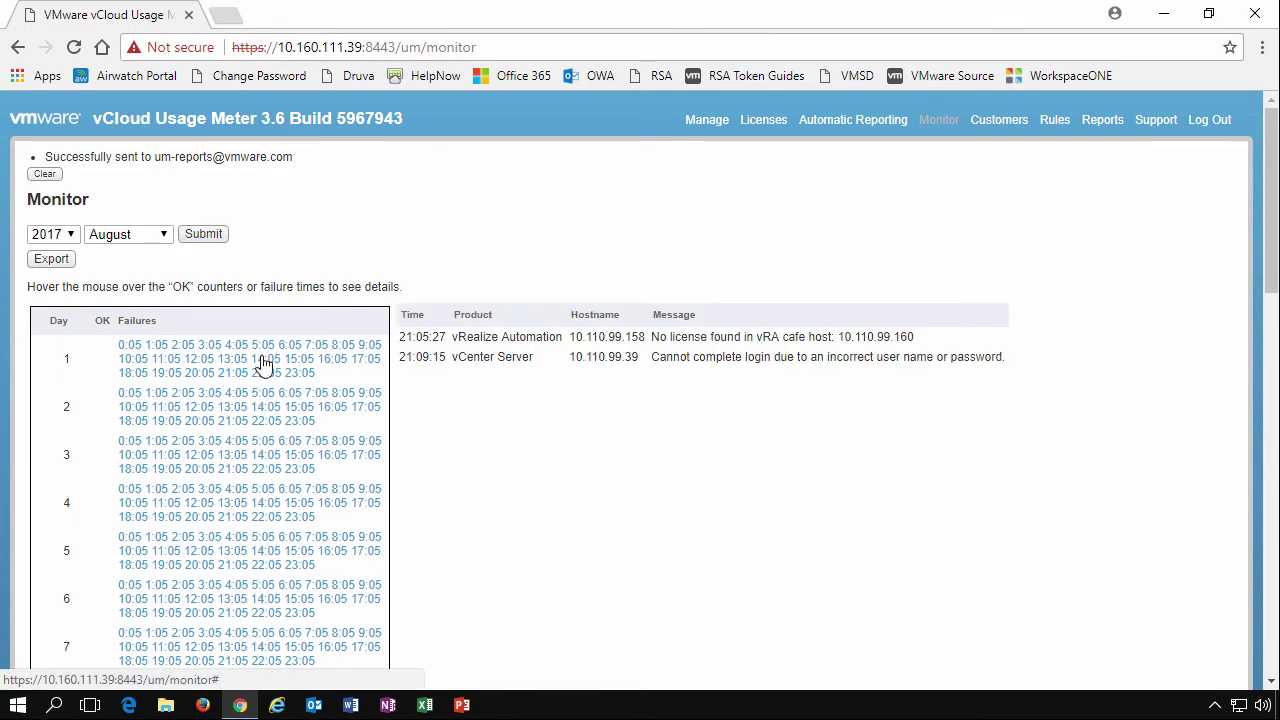
{"action": "left_click", "coordinate": [51, 260]}
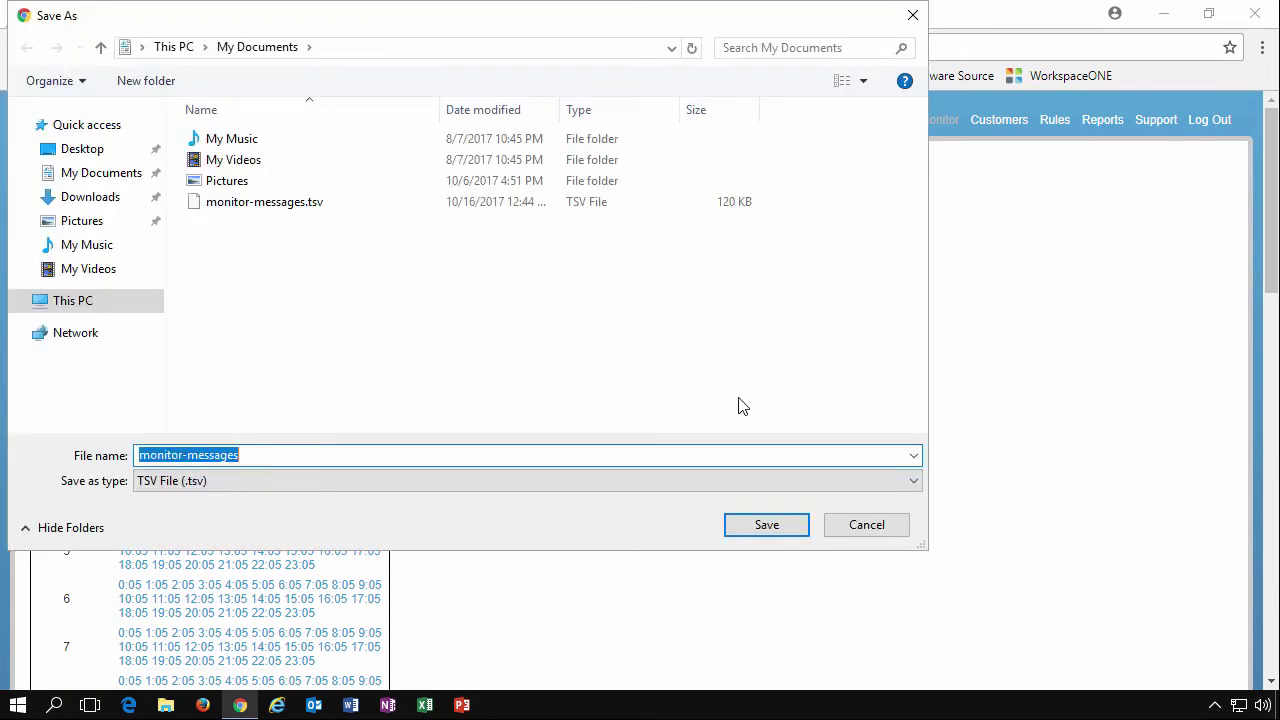
{"action": "left_click", "coordinate": [866, 525]}
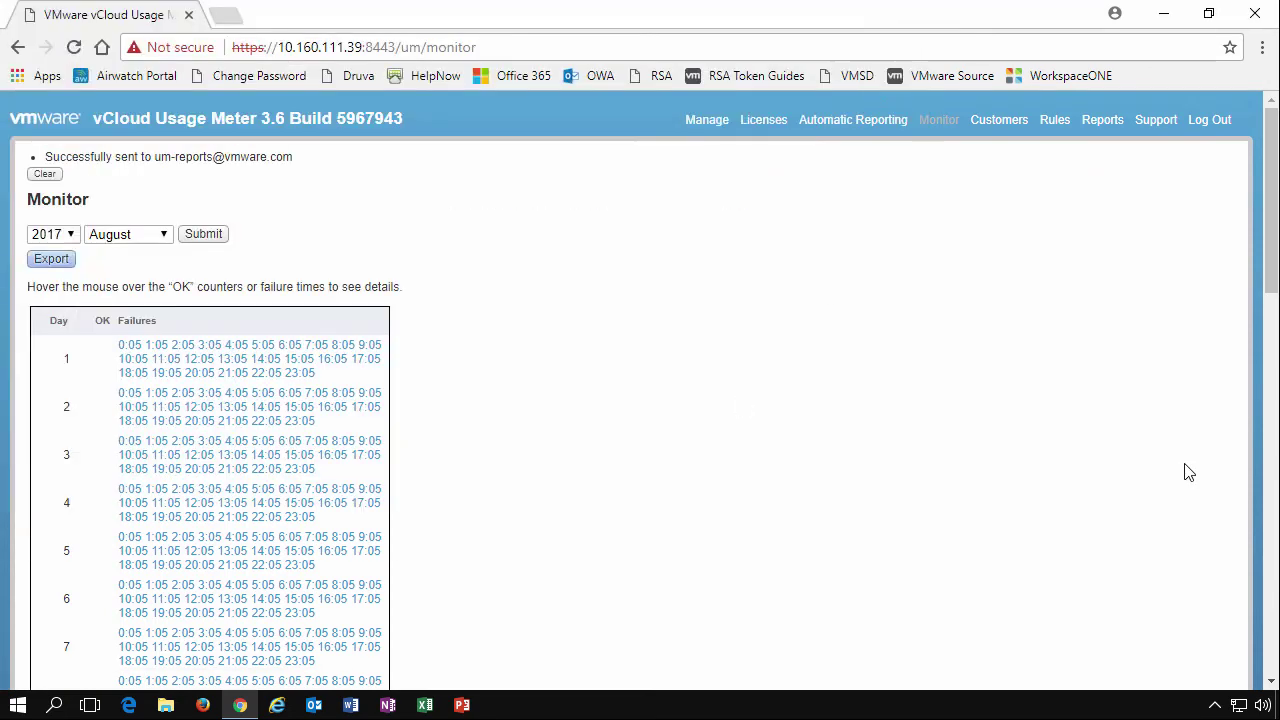
Add a new company customer in the United States with its postal code, save it, and tick it
{"action": "left_click", "coordinate": [1006, 127]}
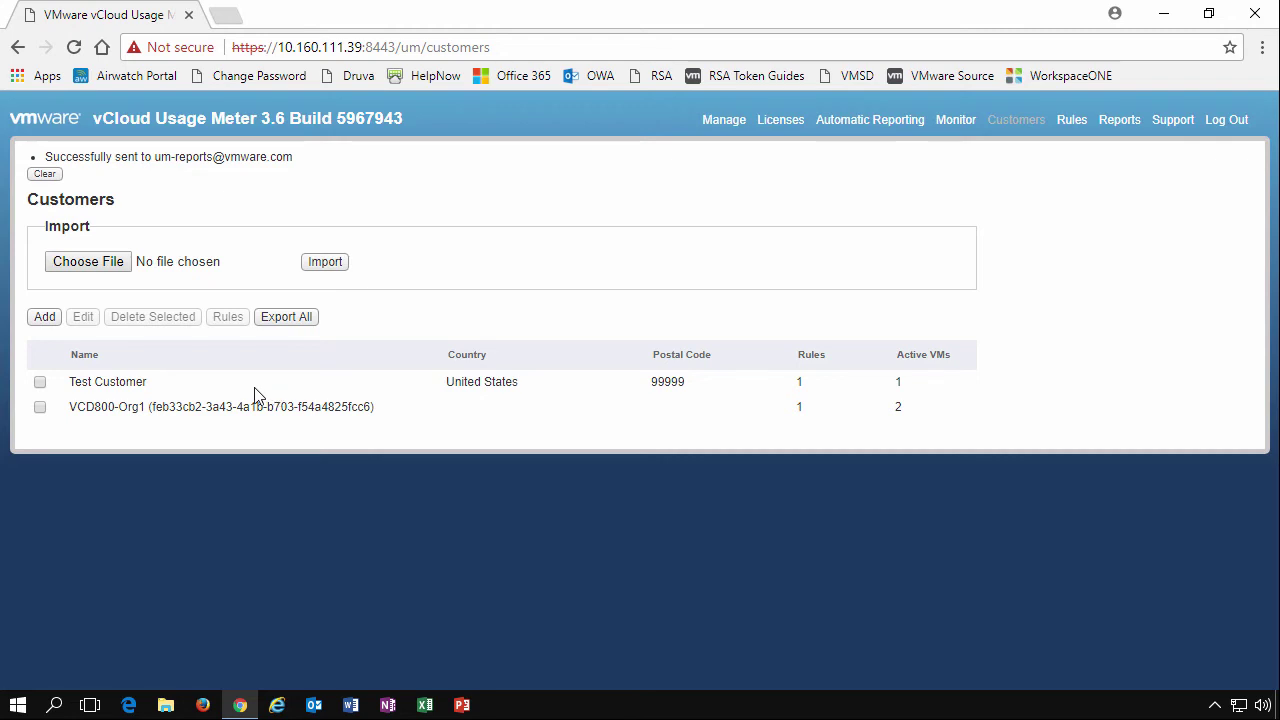
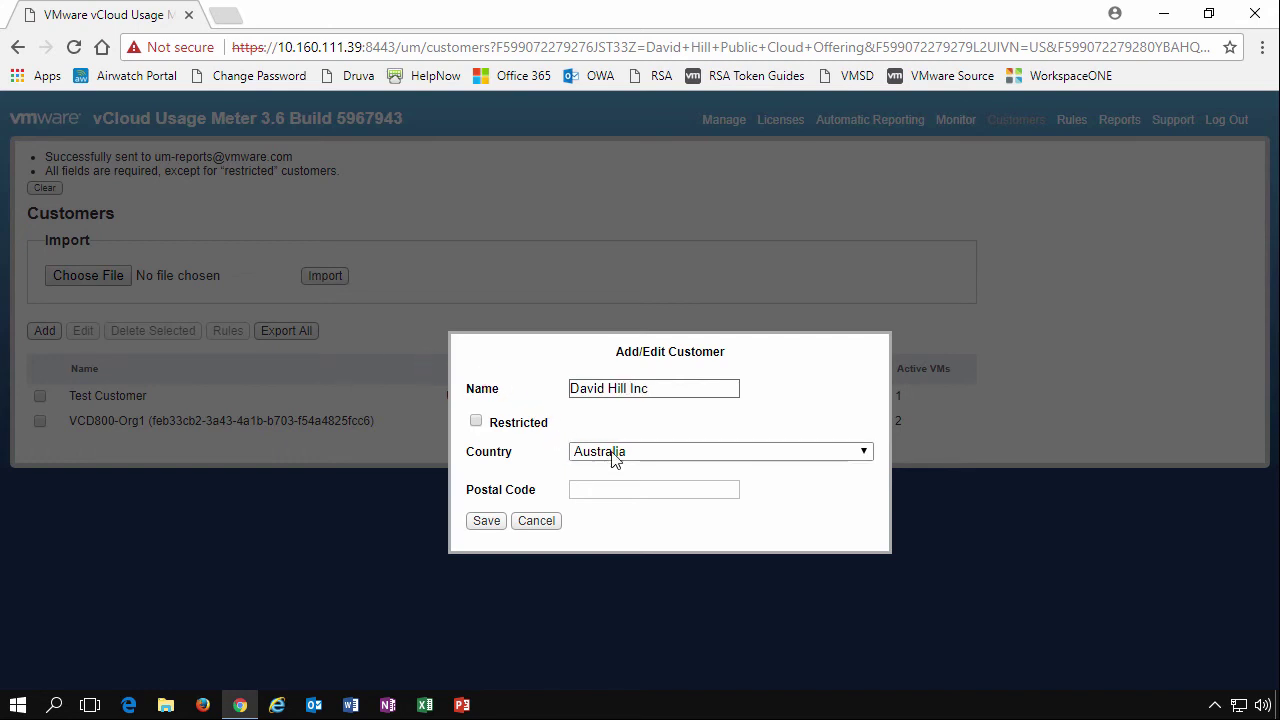
{"action": "left_click", "coordinate": [611, 452]}
{"action": "key", "text": "u"}
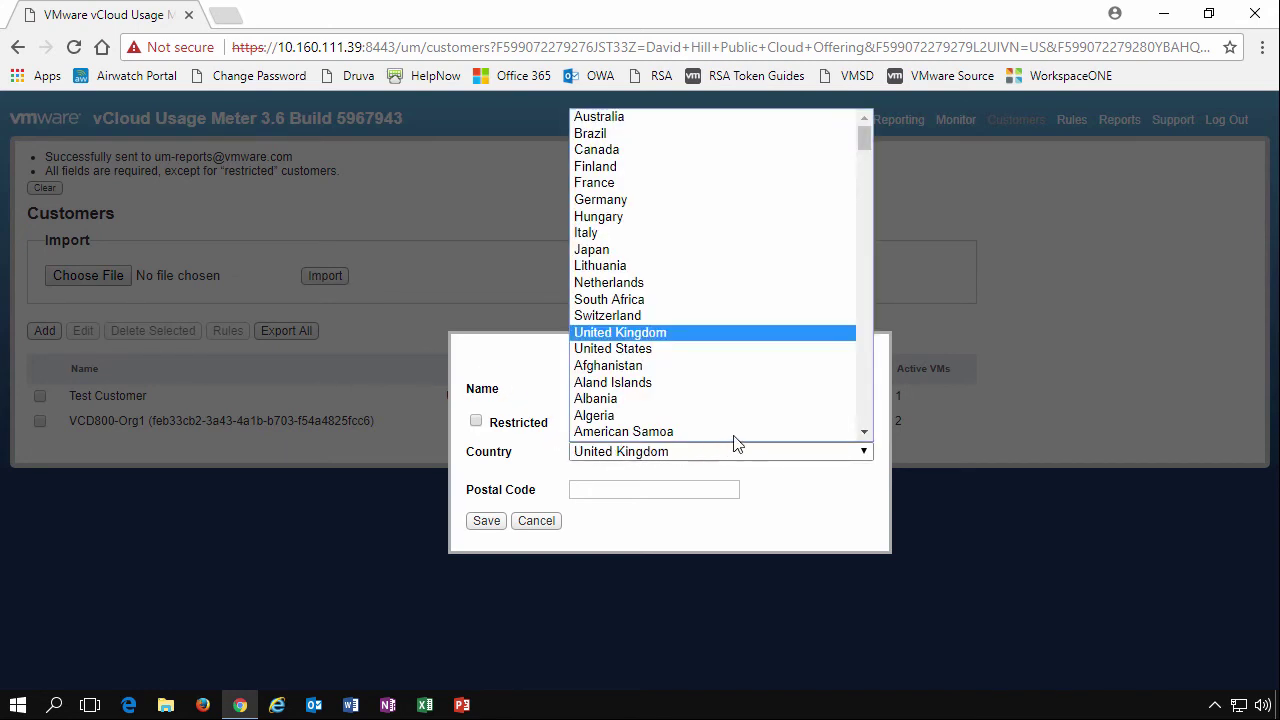
{"action": "left_click", "coordinate": [623, 349]}
{"action": "left_click", "coordinate": [591, 490]}
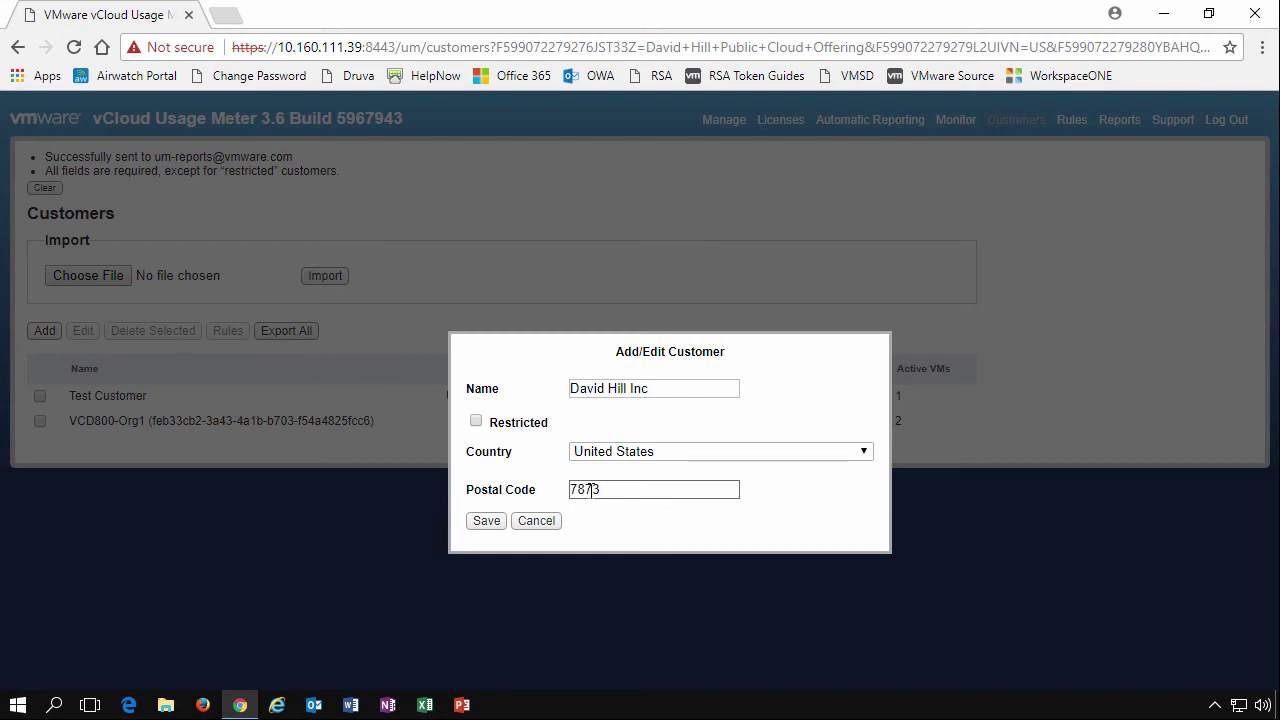
{"action": "type", "text": "78735"}
{"action": "left_click", "coordinate": [487, 521]}
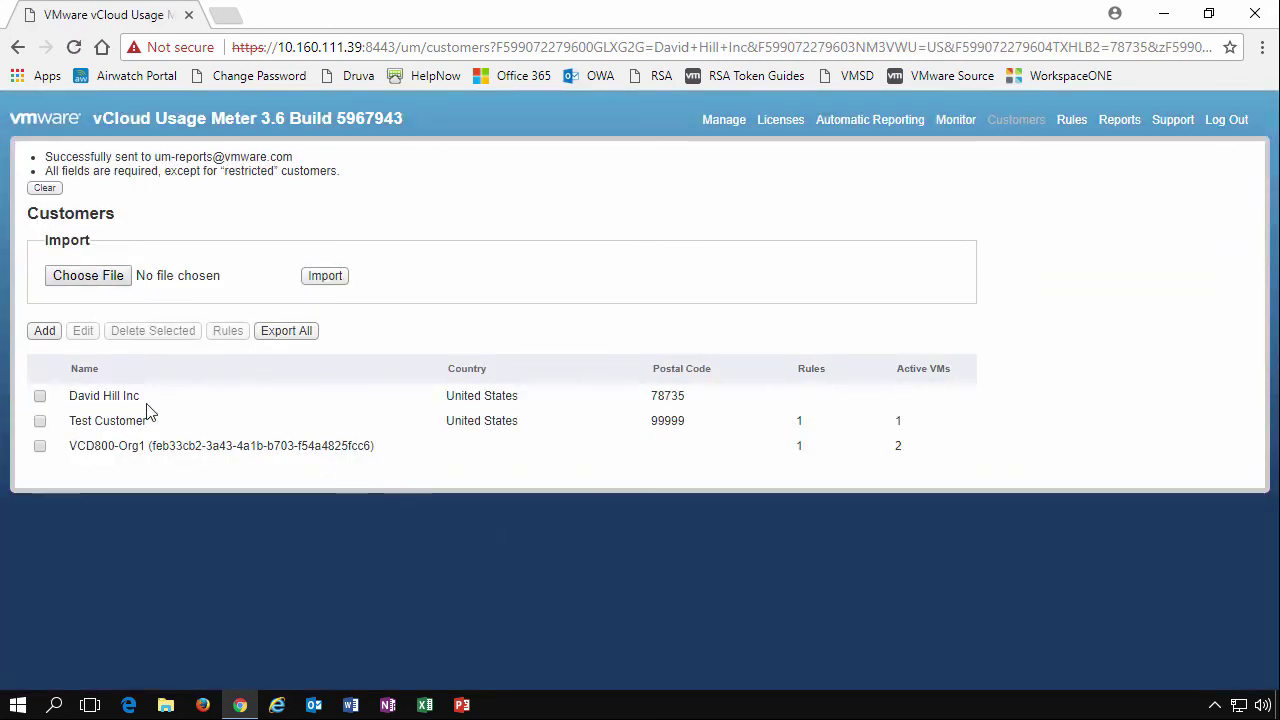
{"action": "left_click", "coordinate": [40, 397]}
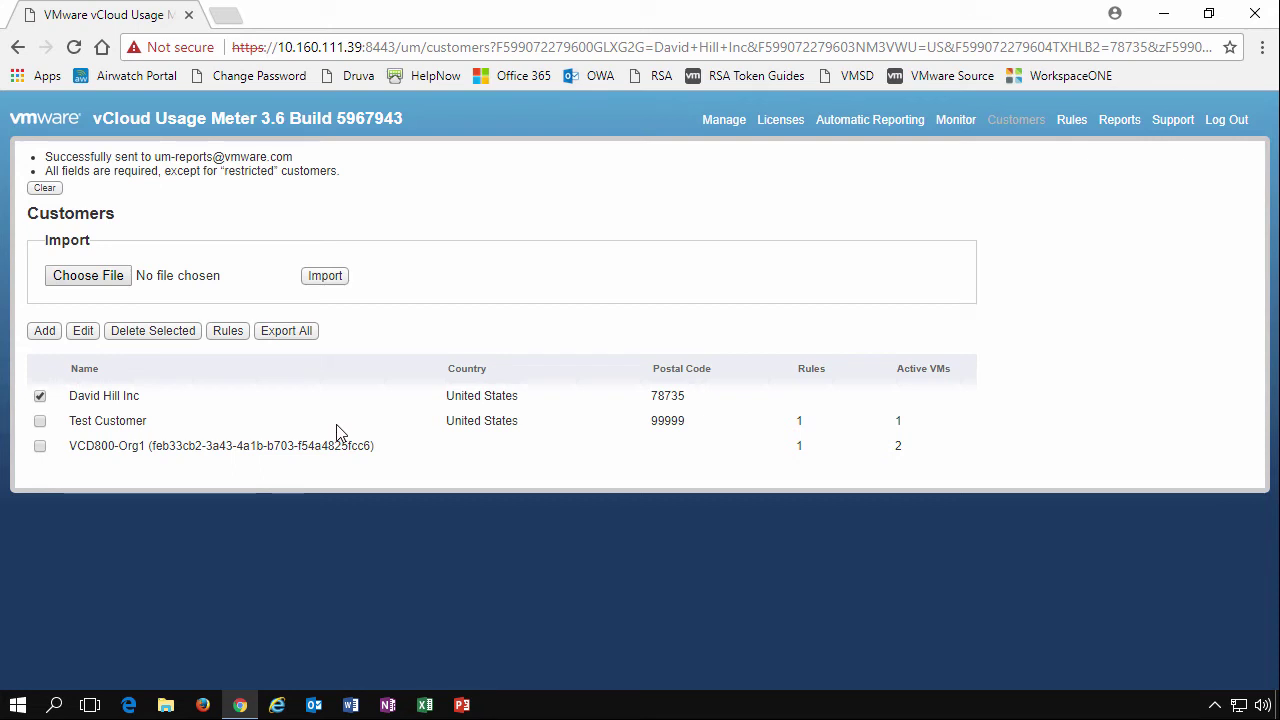
Open the new customer's rules and target Cluster1's Resources pool on vCenter 10.110.99.54
{"action": "left_click", "coordinate": [224, 336]}
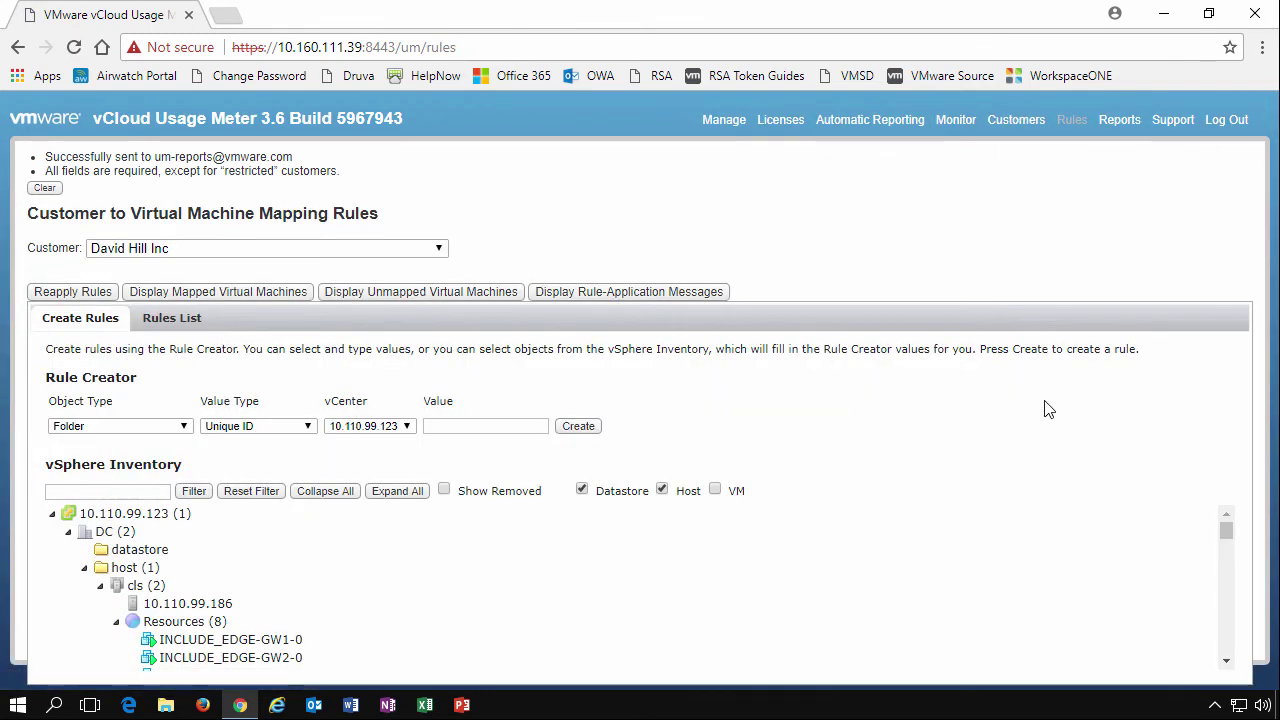
{"action": "left_click", "coordinate": [1227, 663]}
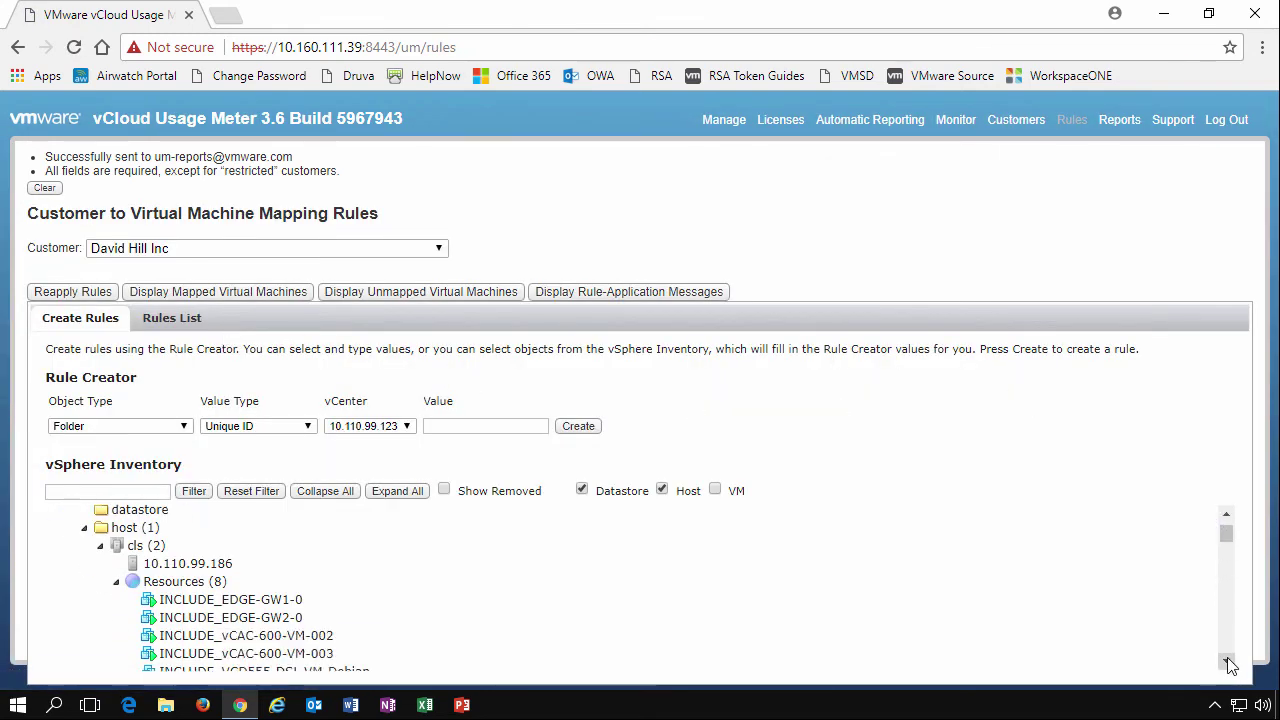
{"action": "left_click", "coordinate": [1227, 663]}
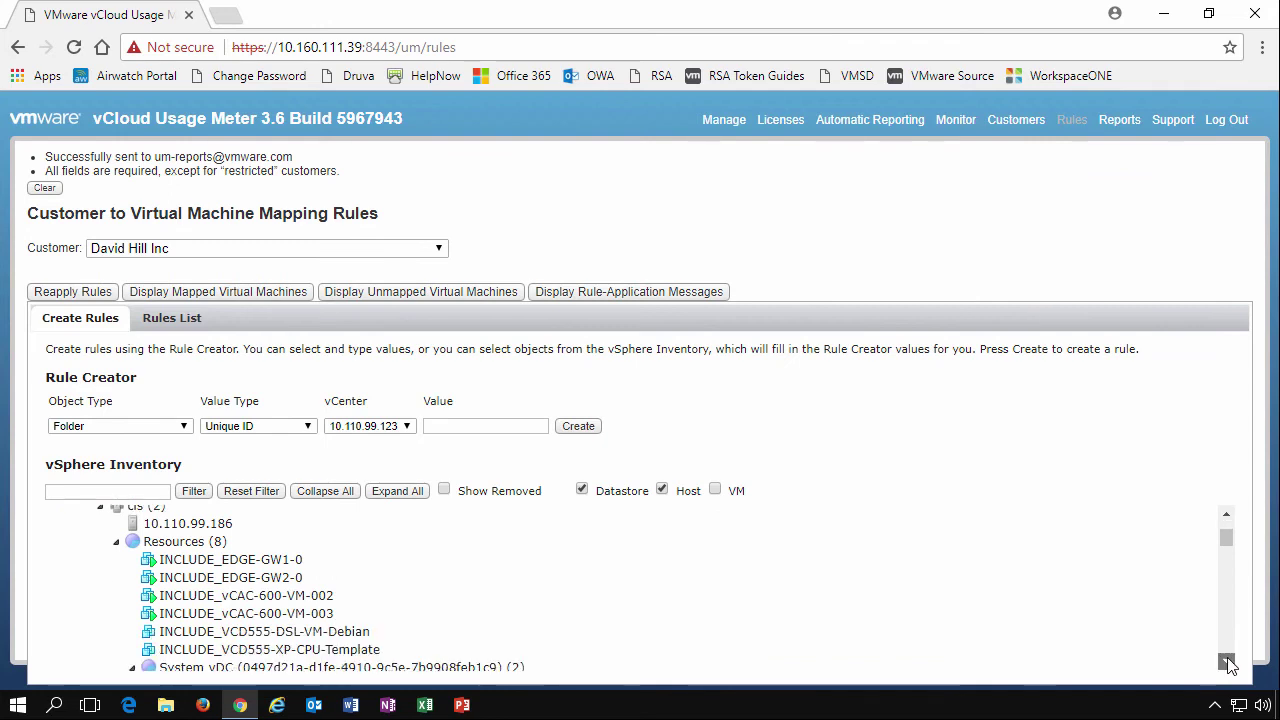
{"action": "left_click", "coordinate": [1227, 663]}
{"action": "left_click", "coordinate": [1227, 663]}
{"action": "left_click", "coordinate": [1227, 663]}
{"action": "left_click", "coordinate": [1227, 663]}
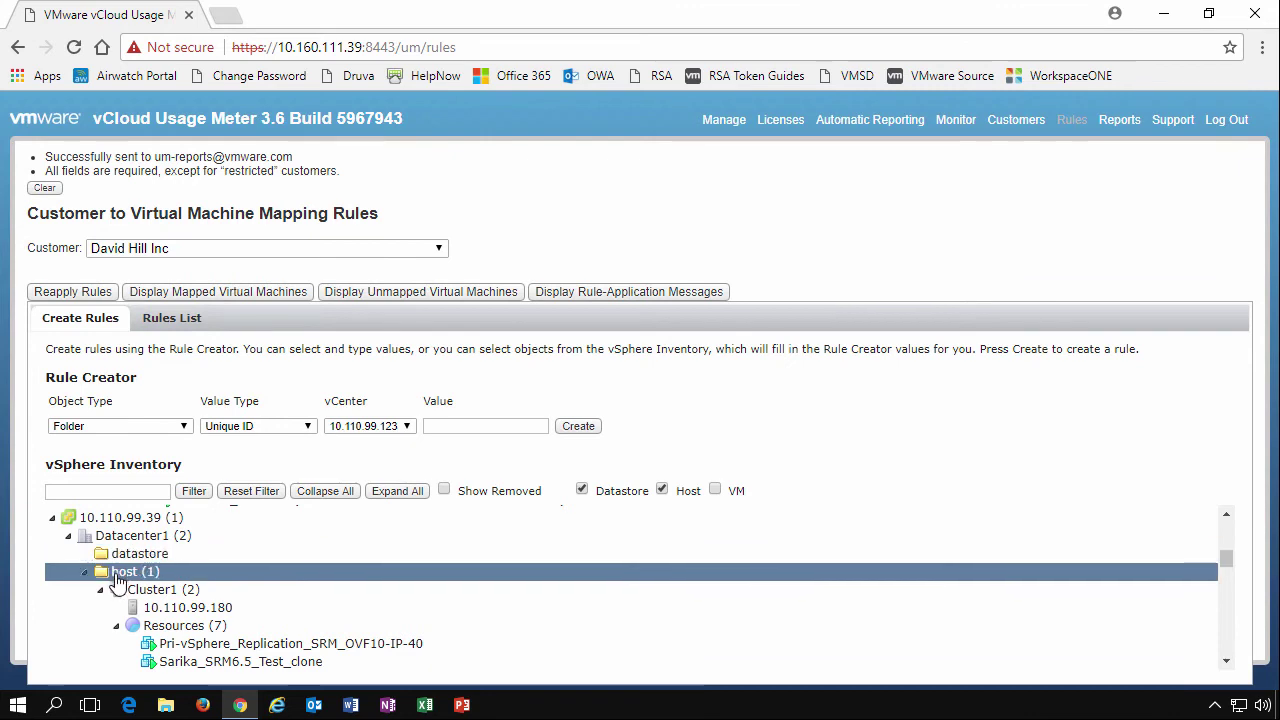
{"action": "left_click", "coordinate": [1227, 663]}
{"action": "left_click", "coordinate": [1227, 663]}
{"action": "left_click", "coordinate": [1227, 663]}
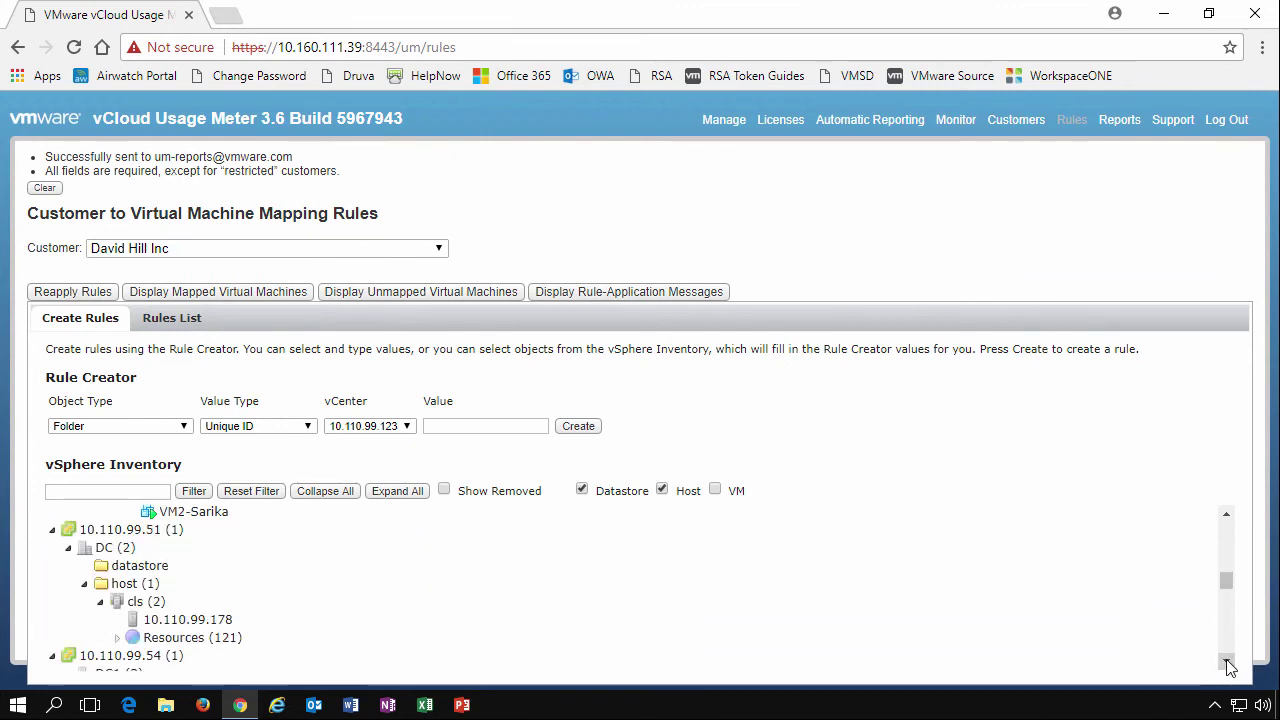
{"action": "left_click", "coordinate": [1227, 663]}
{"action": "left_click", "coordinate": [1227, 663]}
{"action": "left_click", "coordinate": [1227, 663]}
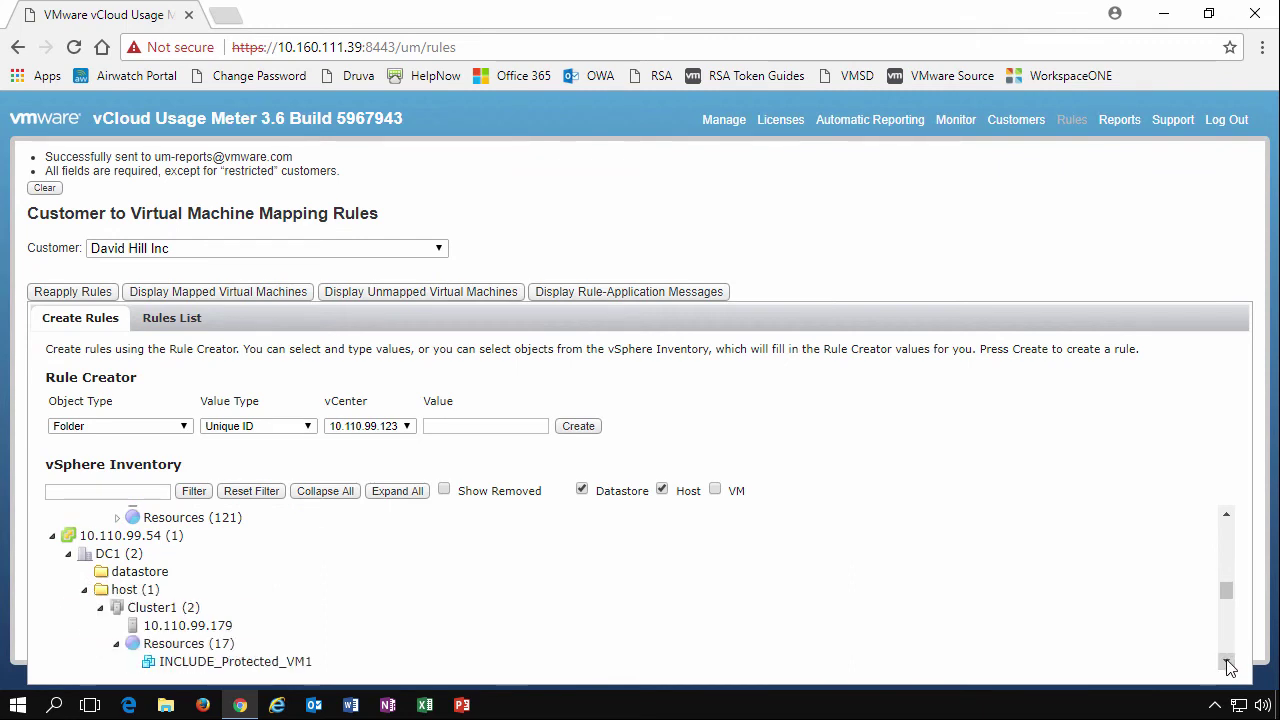
{"action": "left_click", "coordinate": [1227, 663]}
{"action": "left_click", "coordinate": [1227, 663]}
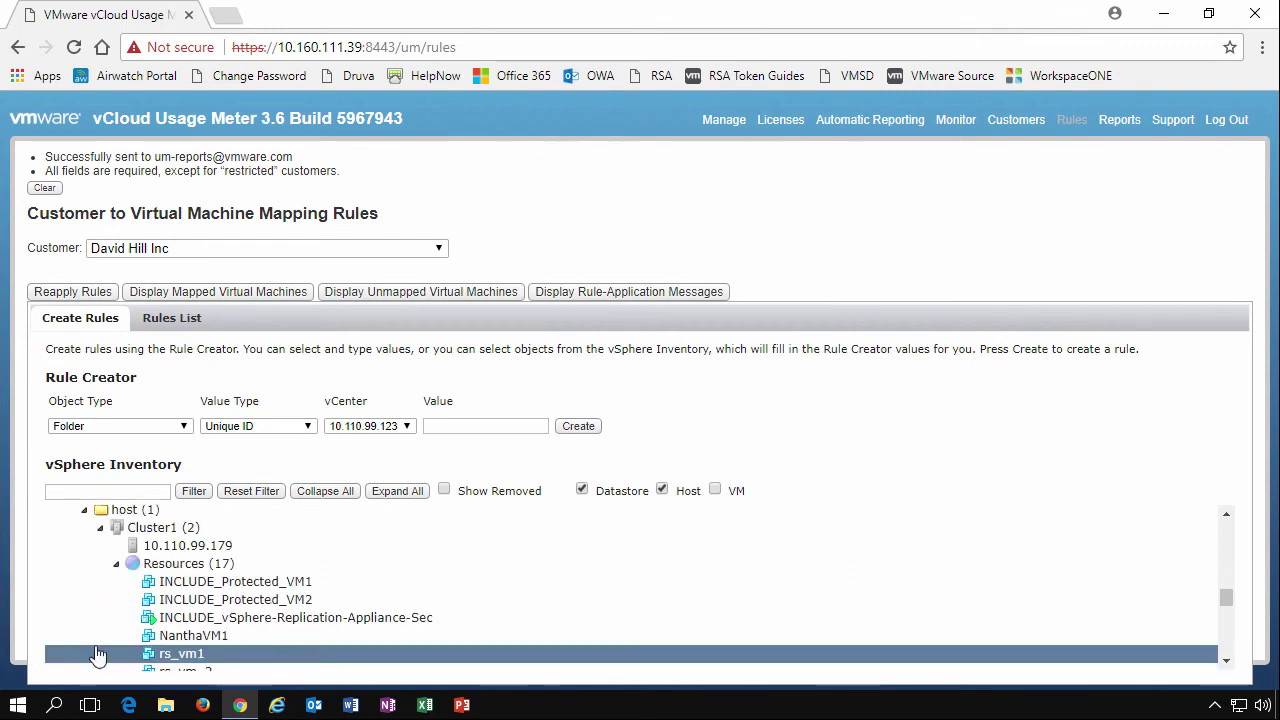
{"action": "left_click", "coordinate": [173, 568]}
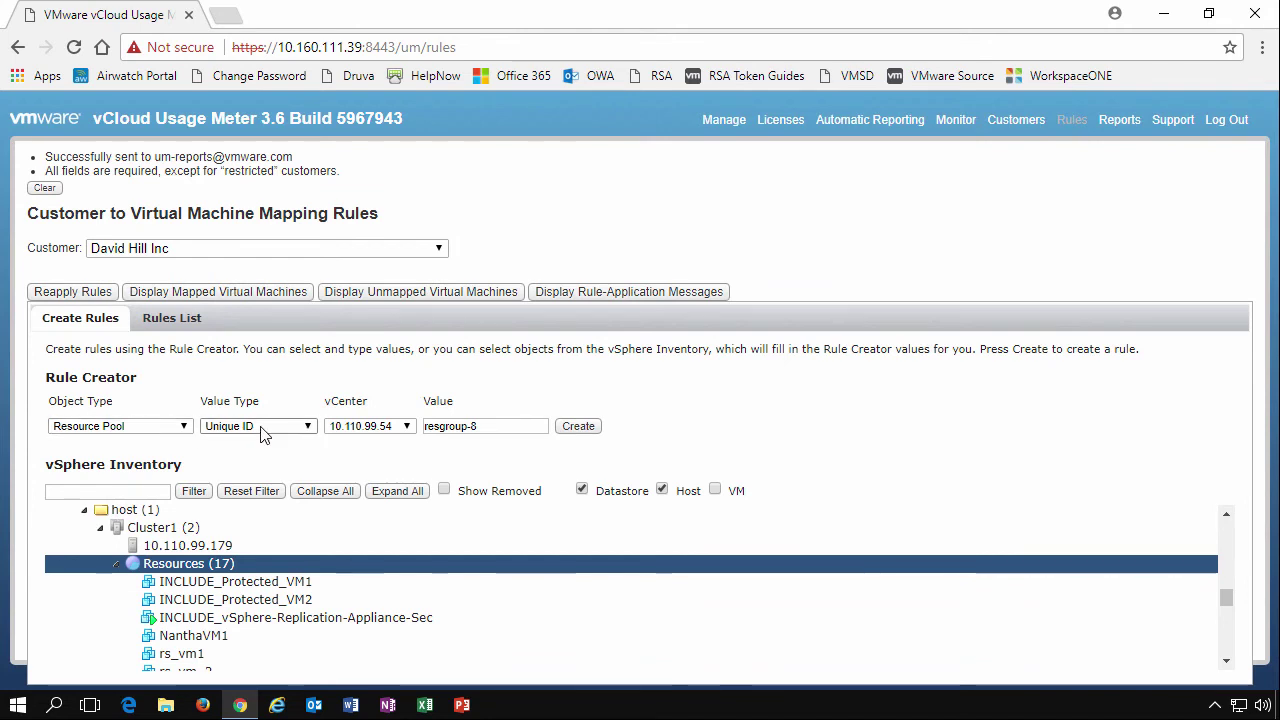
Keep resgroup-8 as the rule value with Unique ID as its value type
{"action": "left_click_drag", "start_coordinate": [510, 426], "coordinate": [403, 426]}
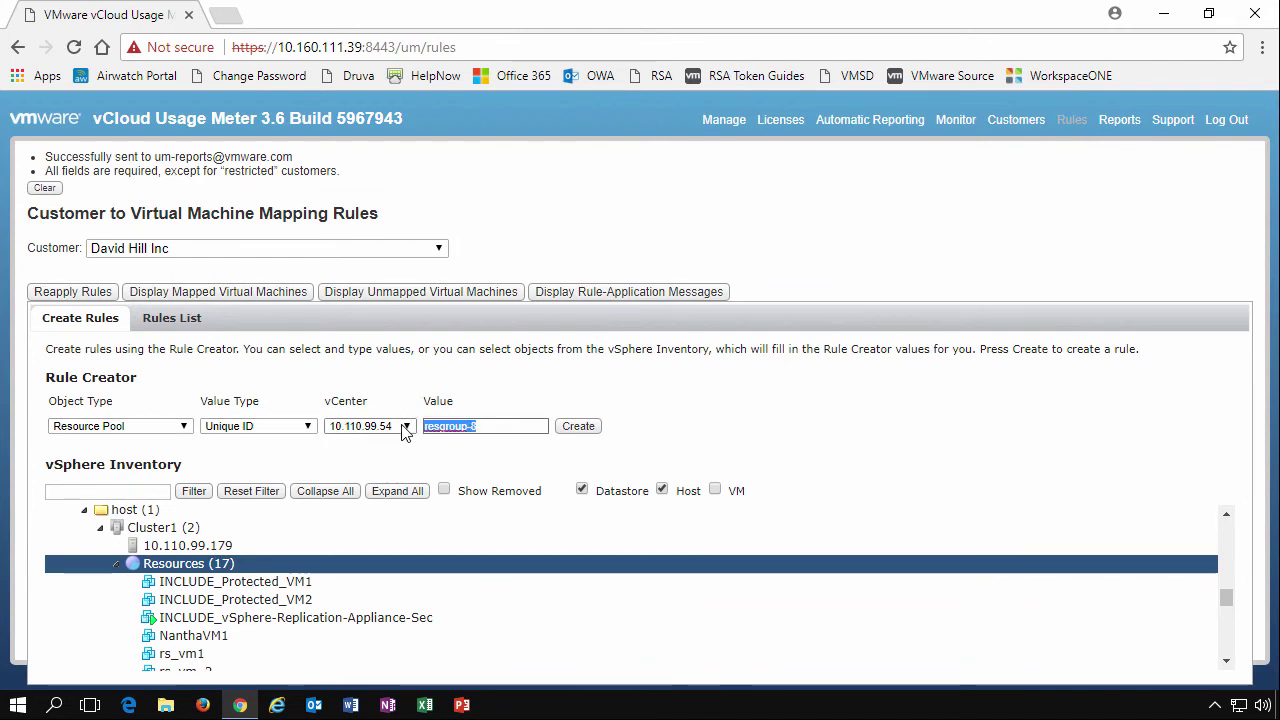
{"action": "left_click", "coordinate": [305, 426]}
{"action": "left_click", "coordinate": [306, 426]}
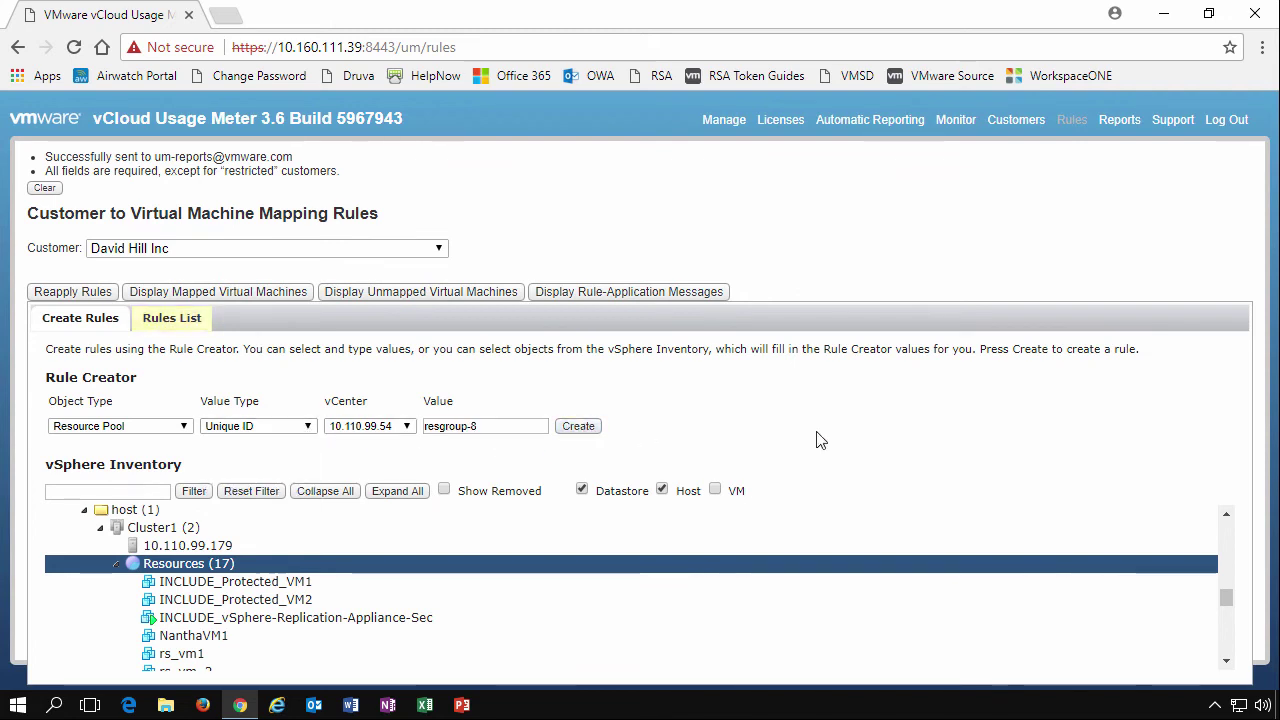
List the rules for all customers, including the new resgroup-8 Resource Pool rule
{"action": "left_click", "coordinate": [181, 328]}
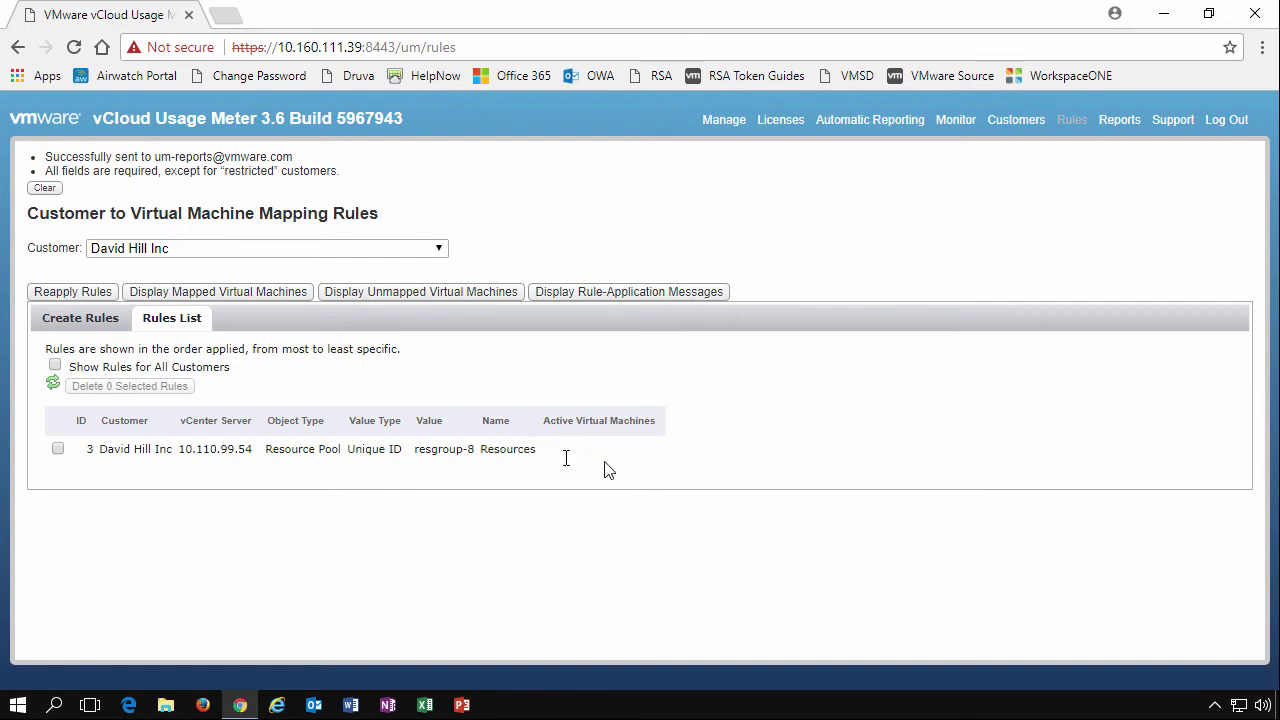
{"action": "left_click", "coordinate": [55, 367]}
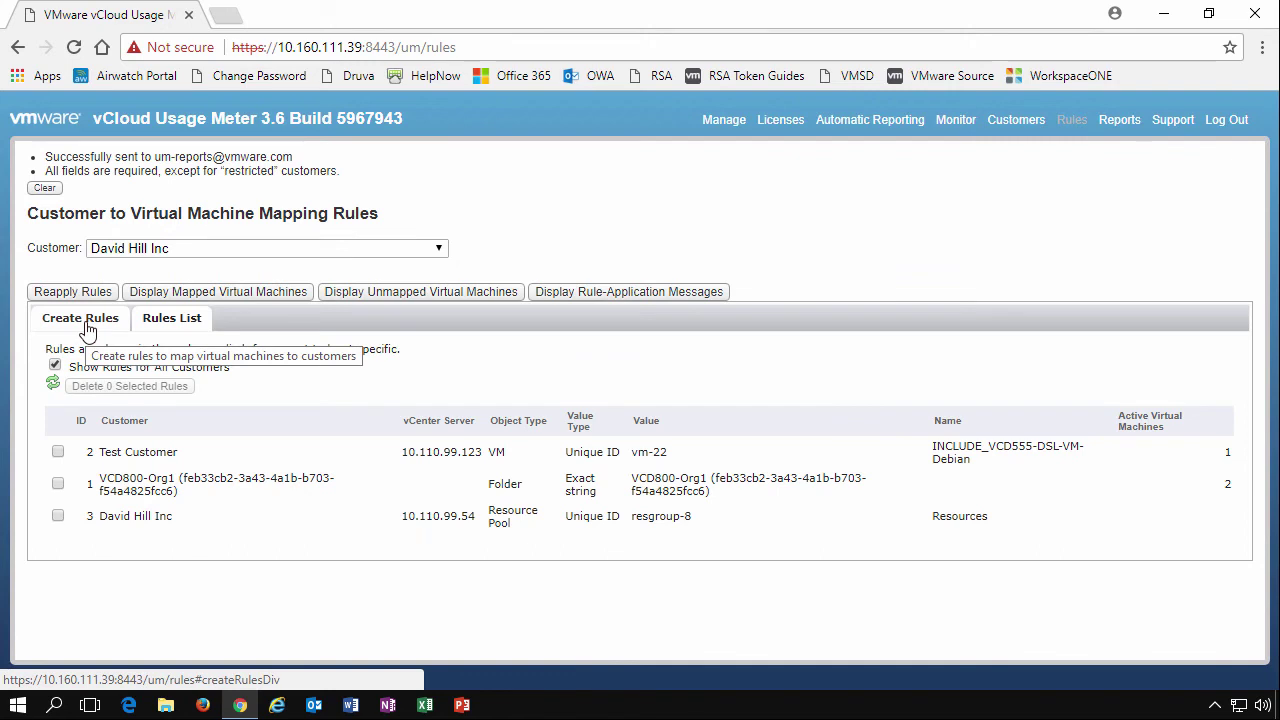
From Create Rules, display the Unmapped Virtual Machines report and scroll through it
{"action": "left_click", "coordinate": [87, 325]}
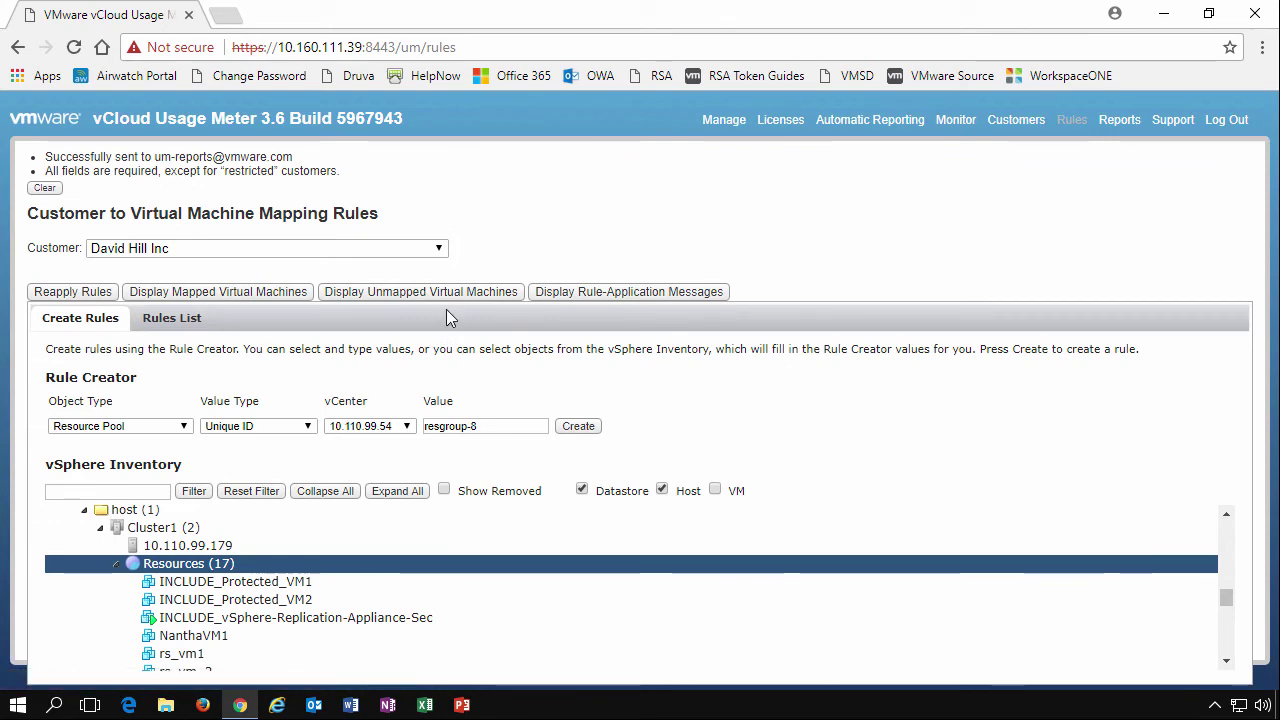
{"action": "left_click", "coordinate": [628, 291]}
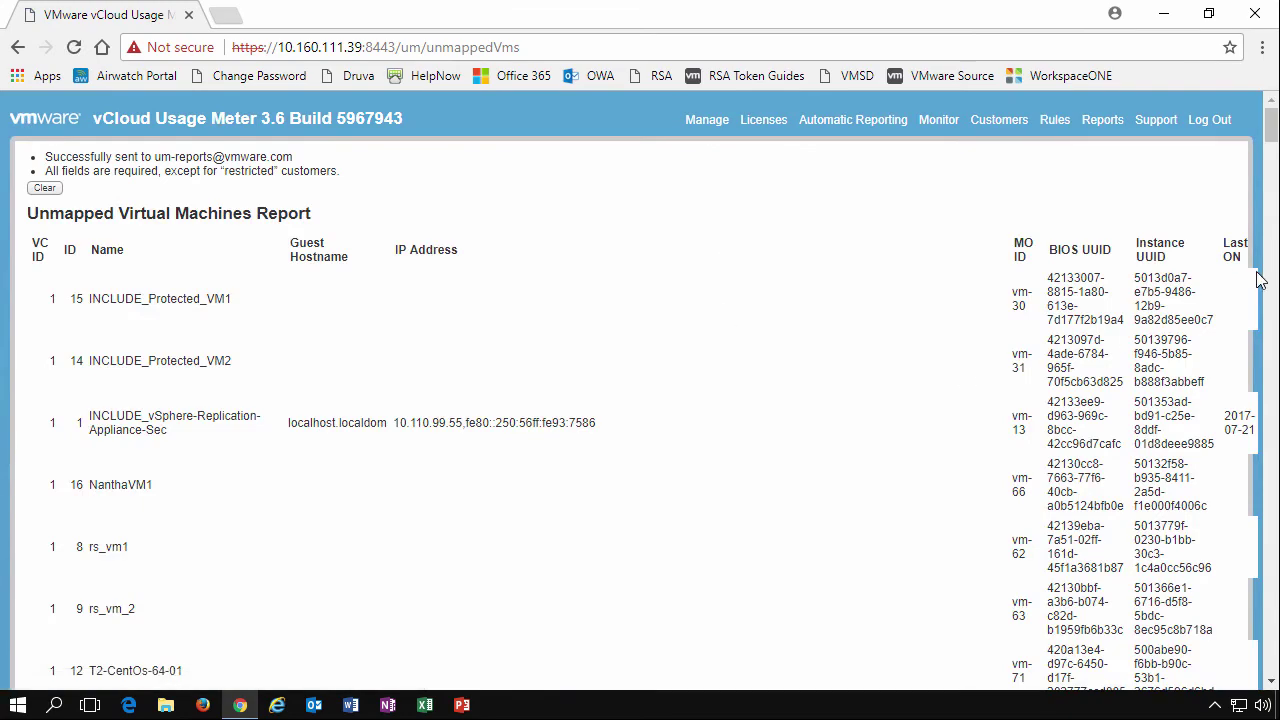
{"action": "left_click_drag", "start_coordinate": [1271, 125], "coordinate": [1275, 328]}
{"action": "scroll", "coordinate": [1268, 332], "scroll_direction": "down", "scroll_amount": 20}
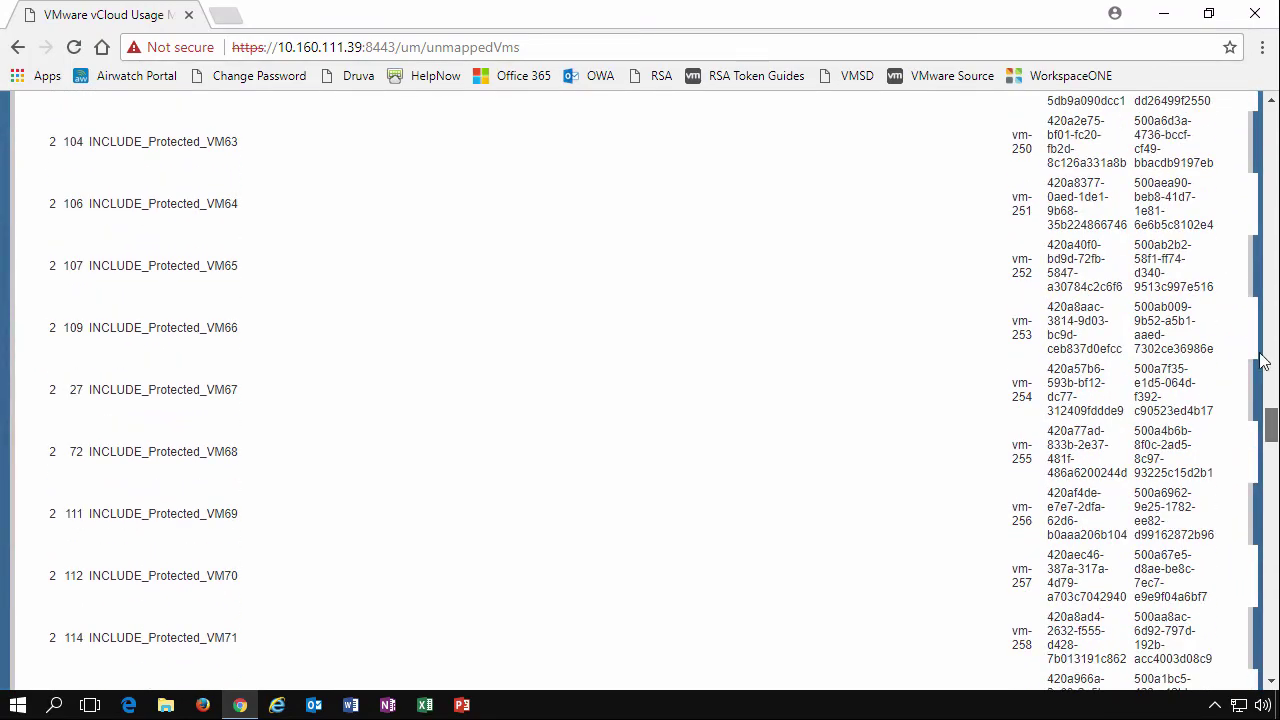
{"action": "scroll", "coordinate": [1268, 332], "scroll_direction": "up", "scroll_amount": 20}
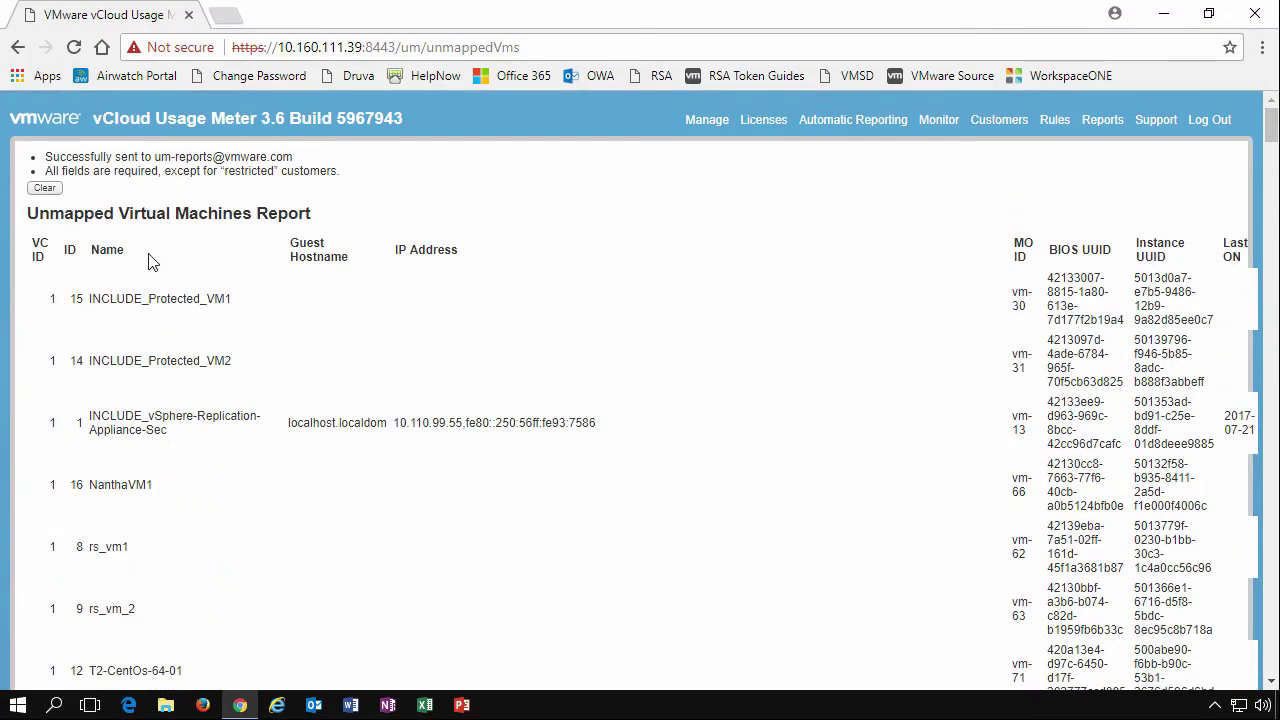
Return to the mapping rules and switch the customer from Test Customer to VCD800-Org1
{"action": "left_click", "coordinate": [1056, 122]}
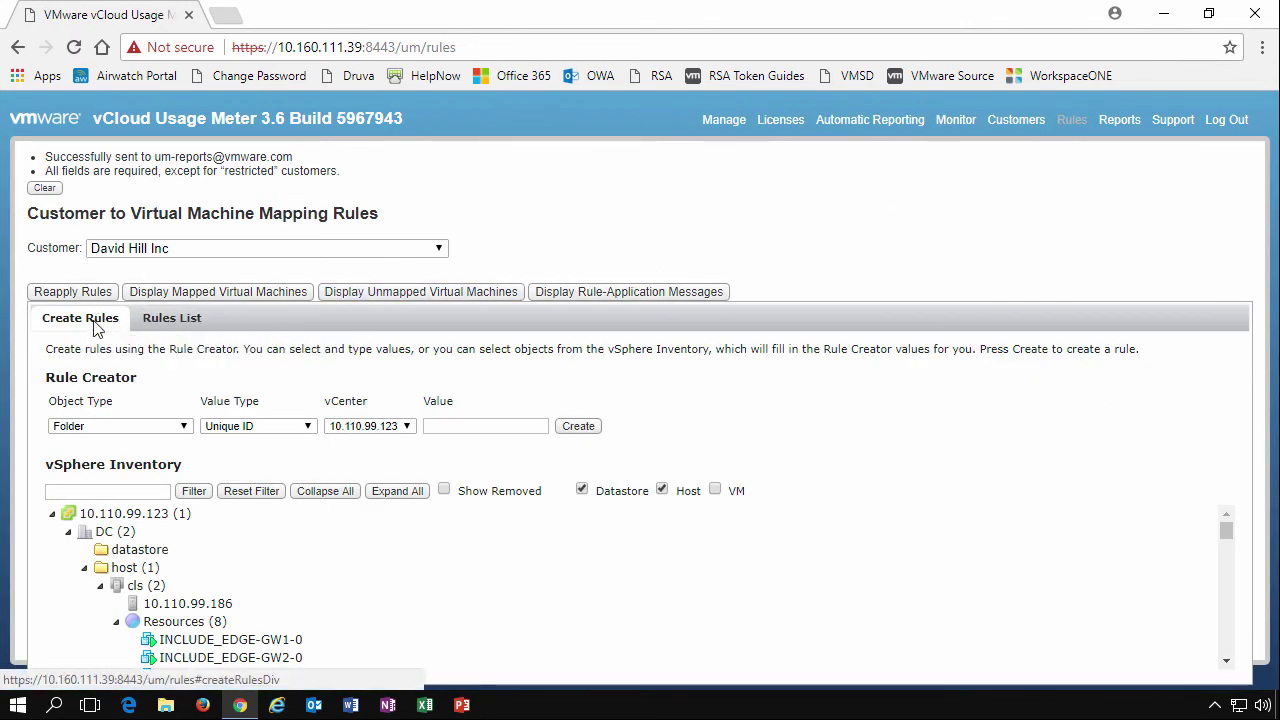
{"action": "left_click", "coordinate": [203, 250]}
{"action": "left_click", "coordinate": [176, 300]}
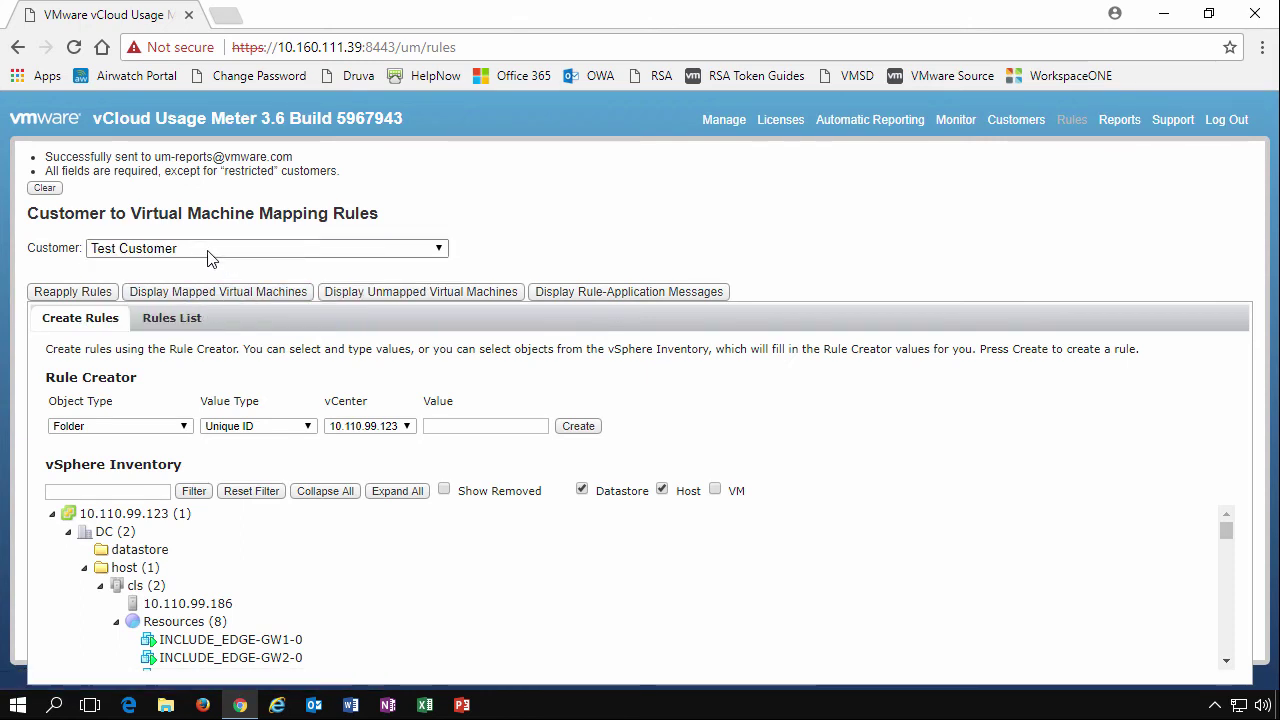
{"action": "left_click", "coordinate": [210, 250]}
{"action": "left_click", "coordinate": [153, 314]}
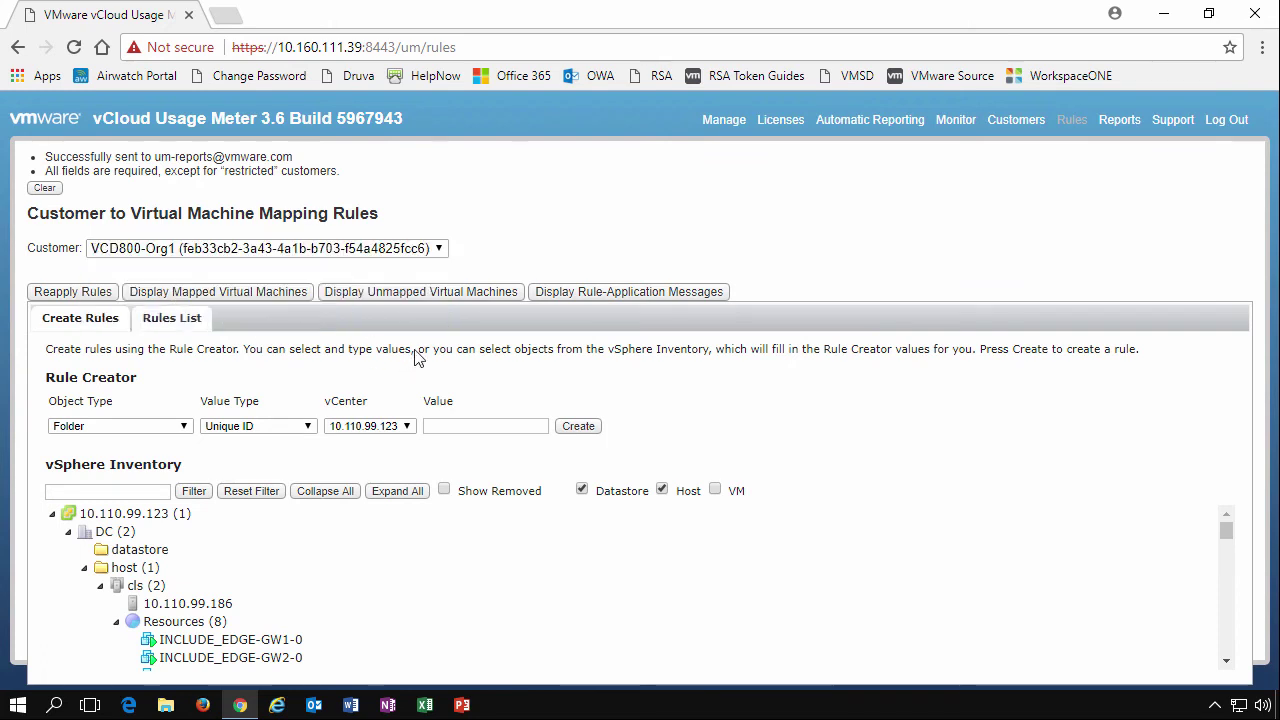
Delete the newly added customer from the Customers list, confirming with Yes
{"action": "left_click", "coordinate": [1016, 119]}
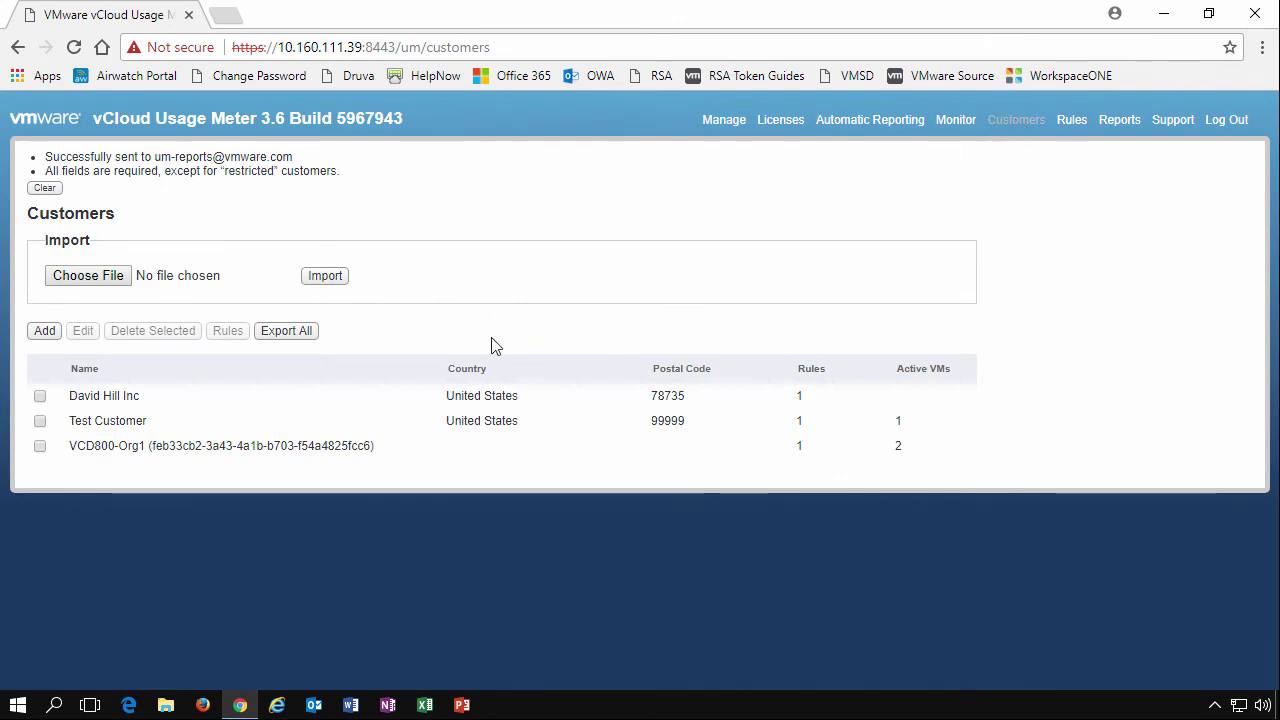
{"action": "left_click", "coordinate": [40, 396]}
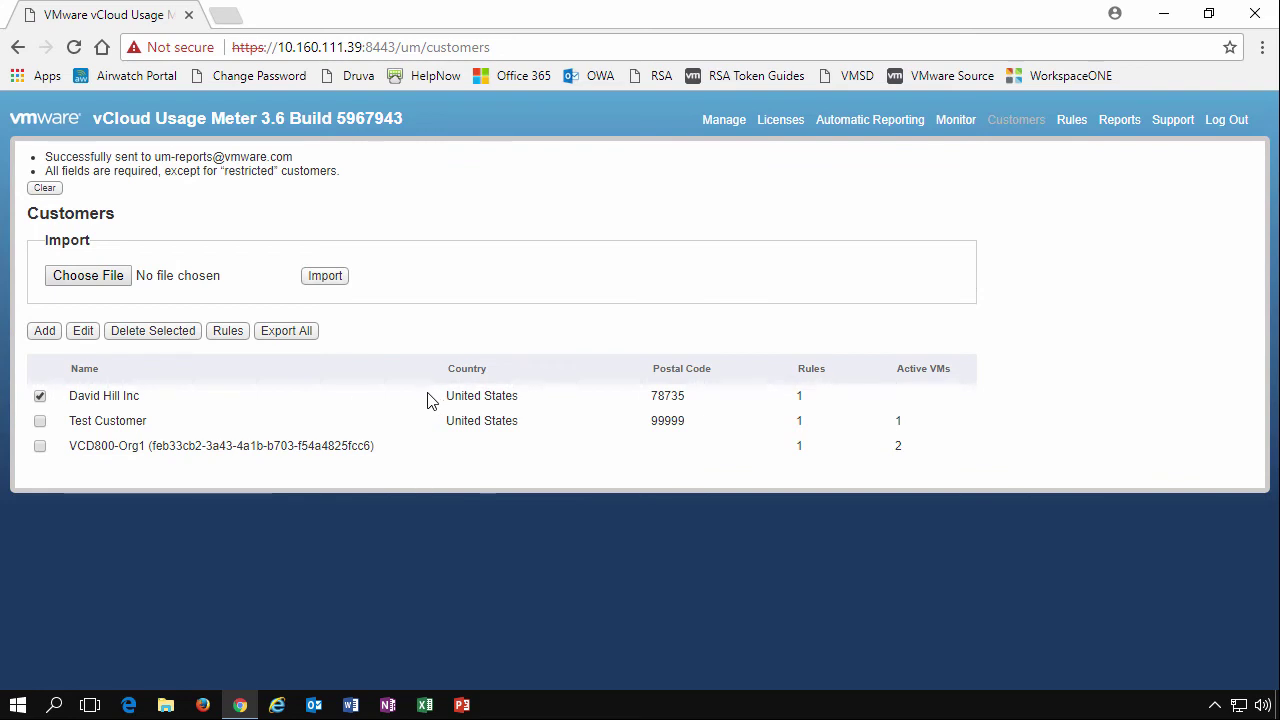
{"action": "left_click", "coordinate": [160, 331]}
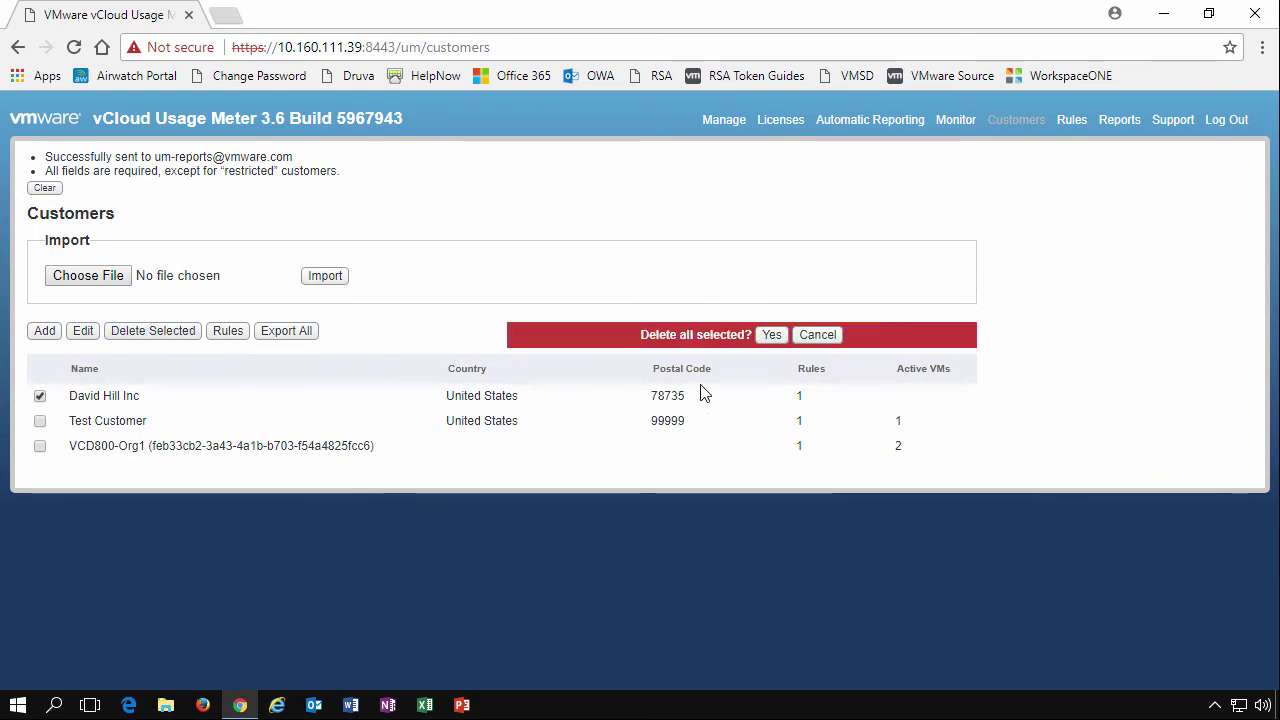
{"action": "left_click", "coordinate": [773, 335]}
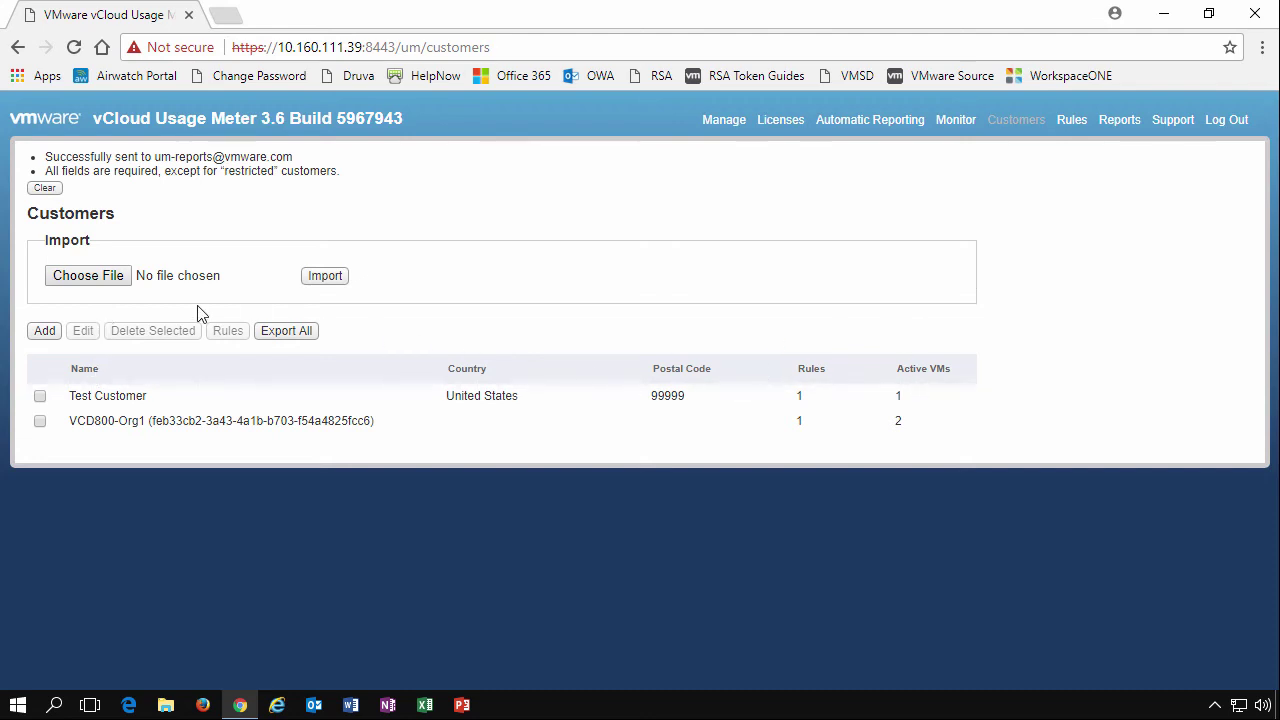
{"action": "left_click", "coordinate": [100, 277]}
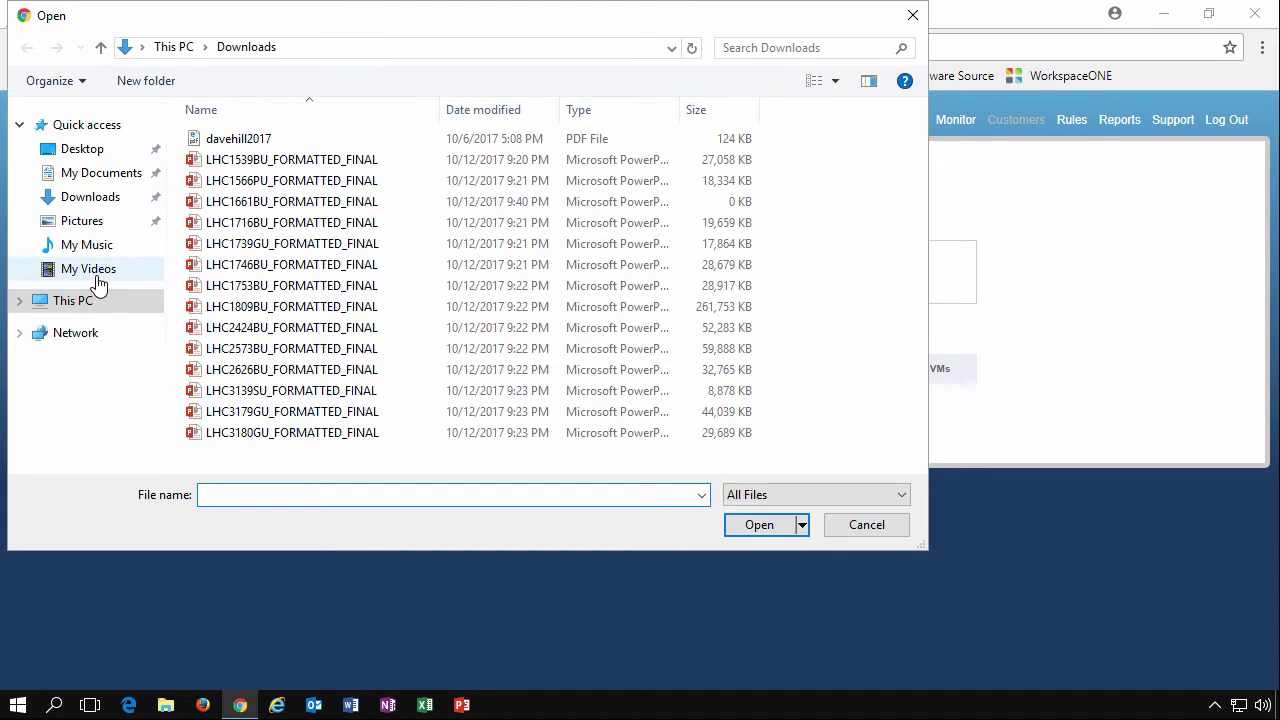
{"action": "left_click", "coordinate": [848, 528]}
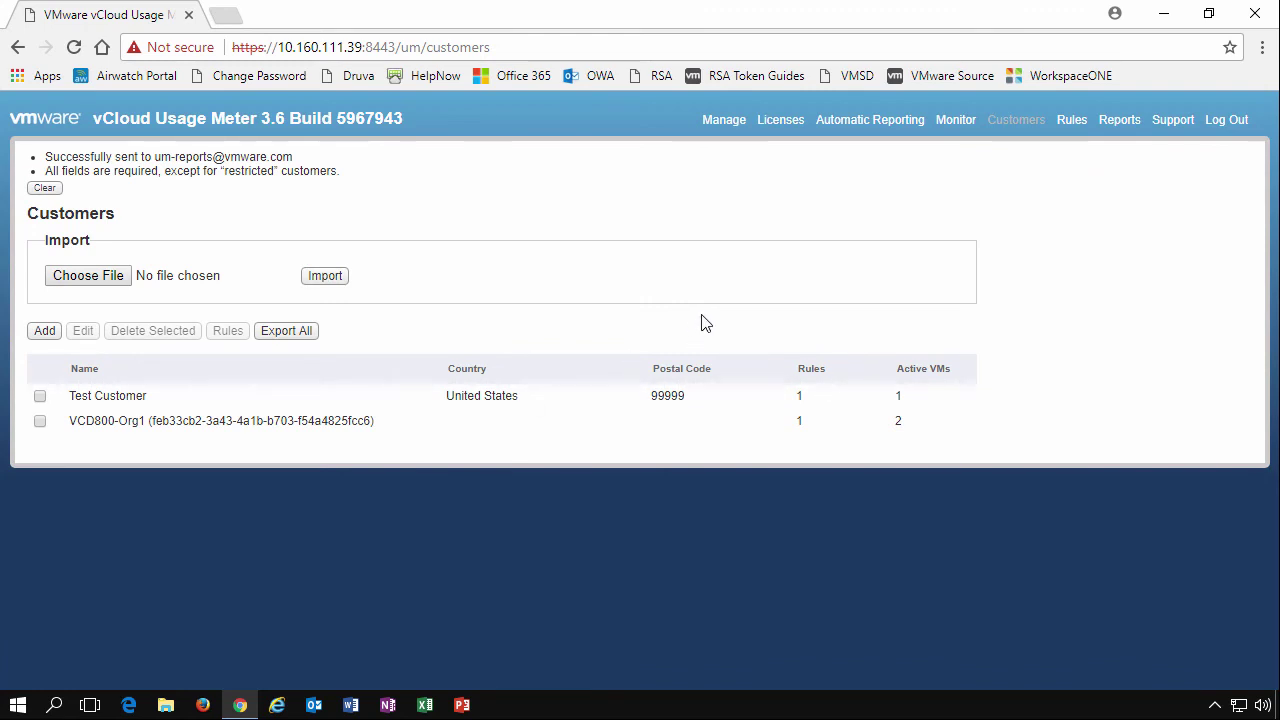
Browse the Monthly Usage report for October 2017
{"action": "left_click", "coordinate": [1121, 121]}
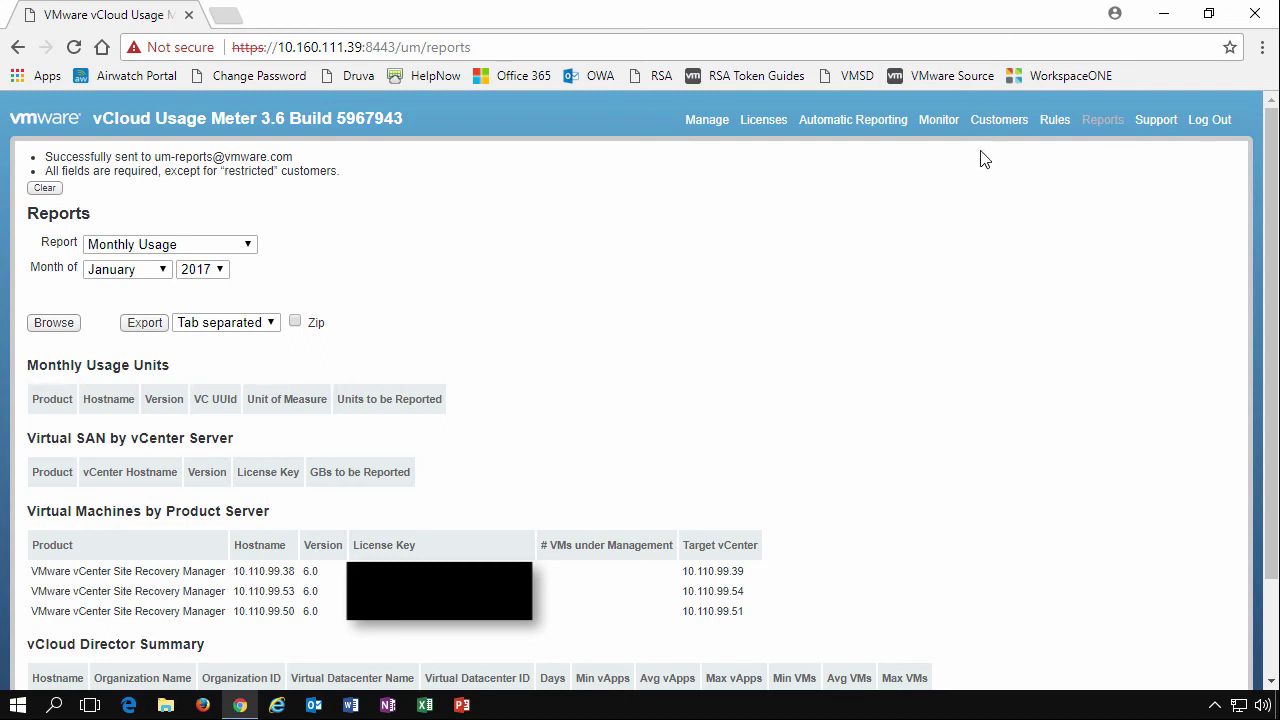
{"action": "left_click", "coordinate": [136, 273]}
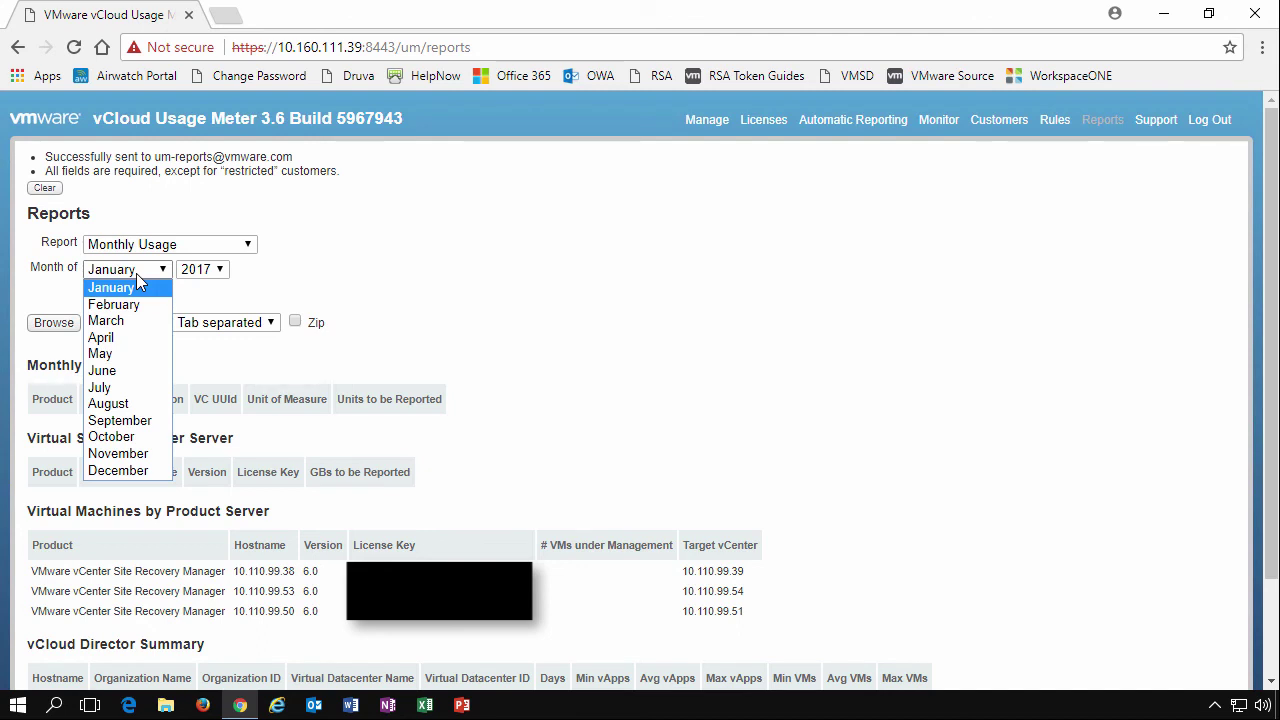
{"action": "left_click", "coordinate": [128, 437]}
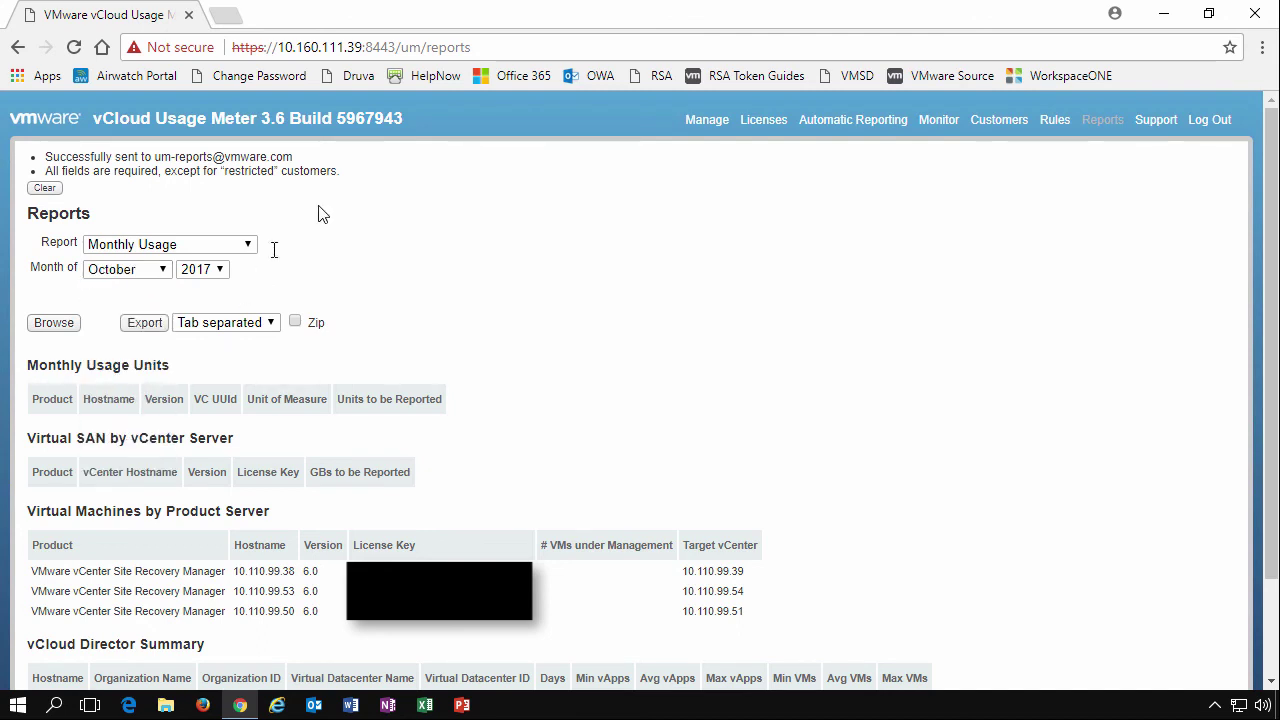
{"action": "left_click", "coordinate": [54, 322]}
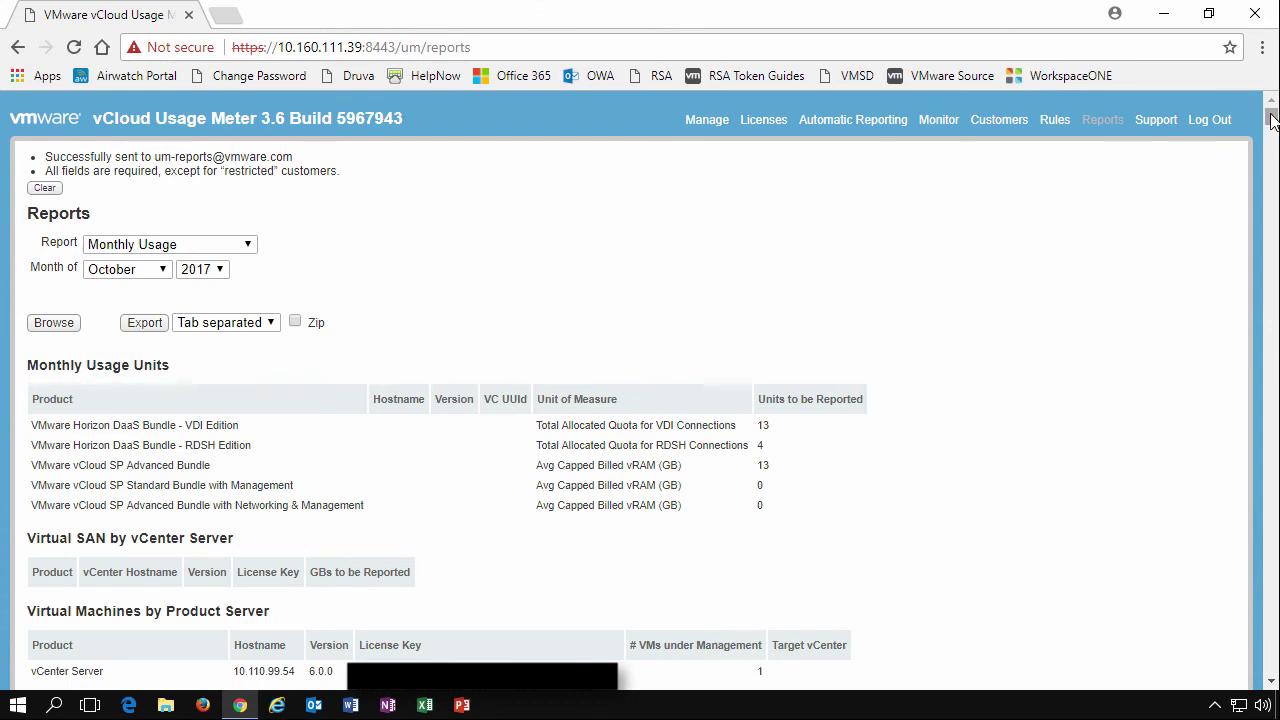
{"action": "left_click_drag", "start_coordinate": [1268, 119], "coordinate": [1271, 130]}
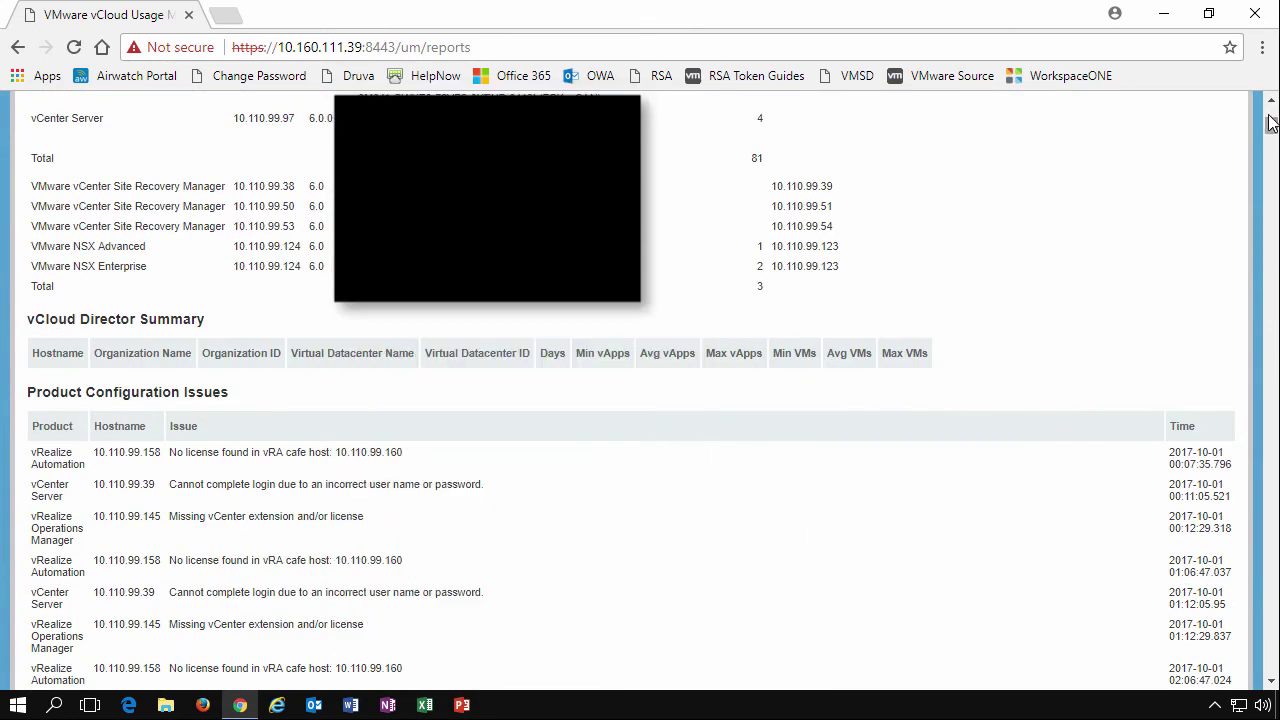
{"action": "left_click", "coordinate": [1270, 101]}
{"action": "left_click", "coordinate": [1270, 101]}
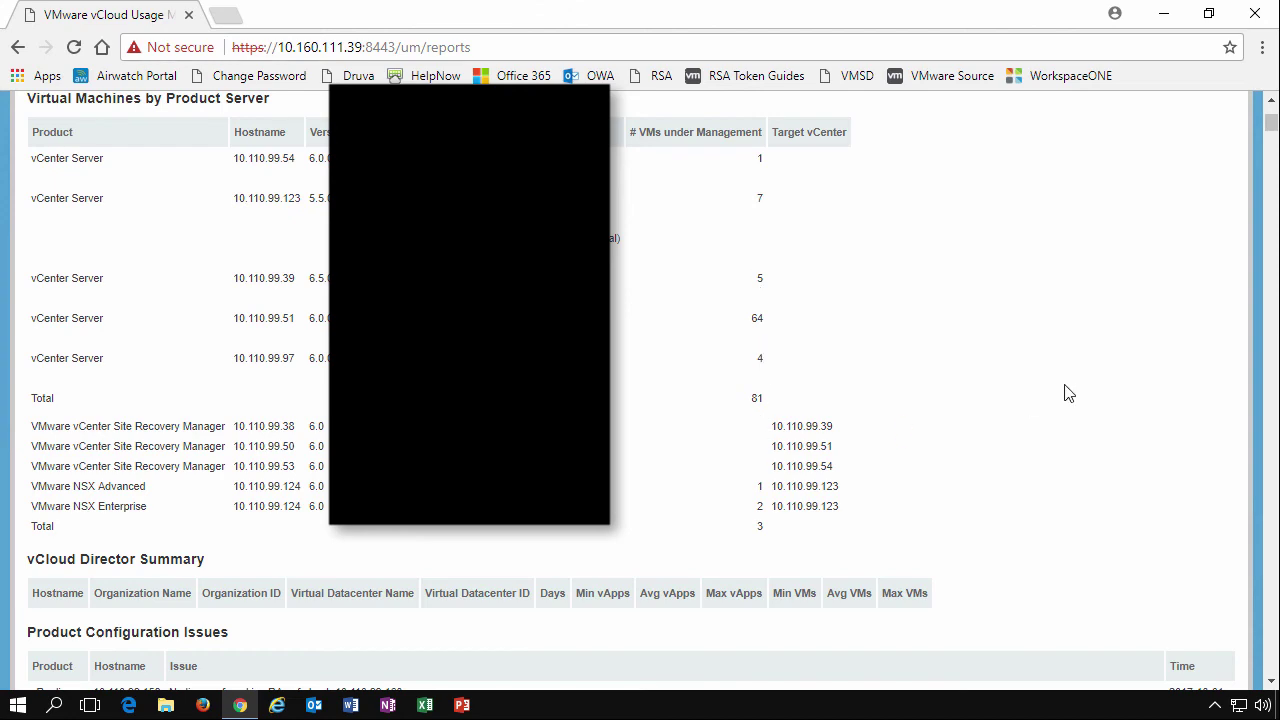
{"action": "left_click_drag", "start_coordinate": [1272, 126], "coordinate": [1270, 136]}
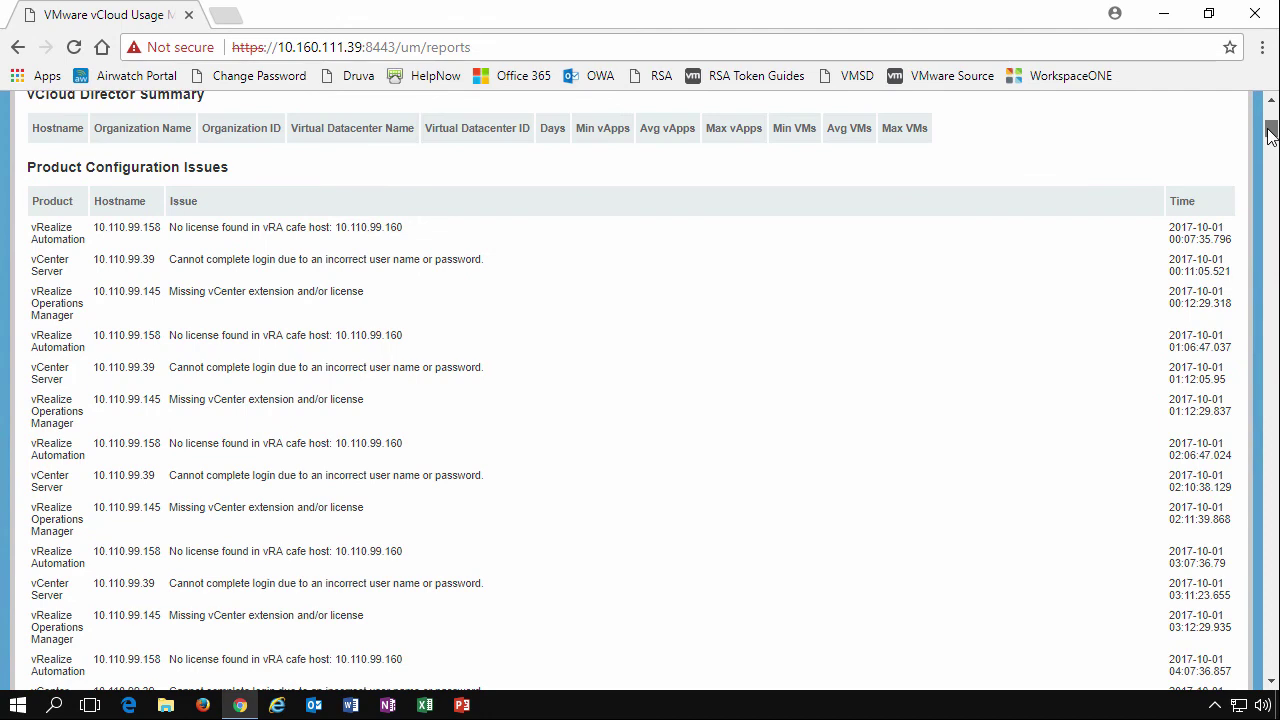
{"action": "left_click_drag", "start_coordinate": [1270, 136], "coordinate": [1270, 112]}
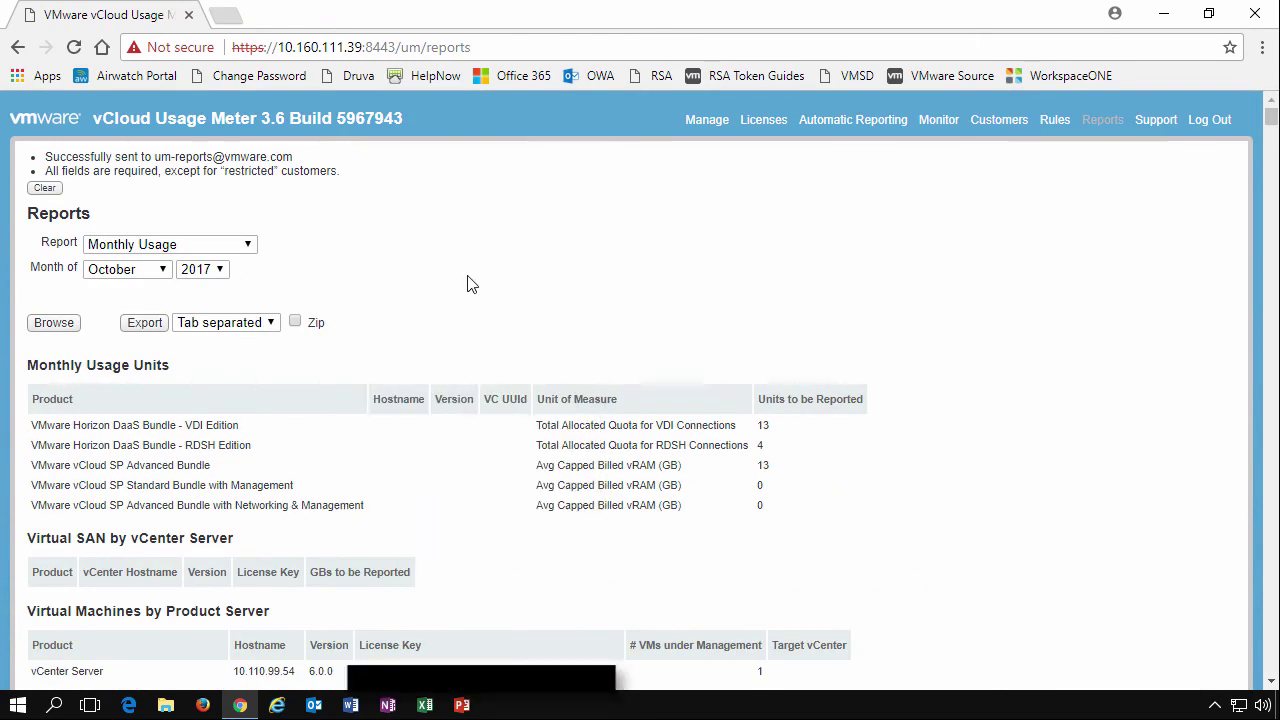
Keep the tab-separated format and choose the Customer Monthly Usage report
{"action": "left_click", "coordinate": [211, 327]}
{"action": "left_click", "coordinate": [211, 327]}
{"action": "left_click", "coordinate": [150, 277]}
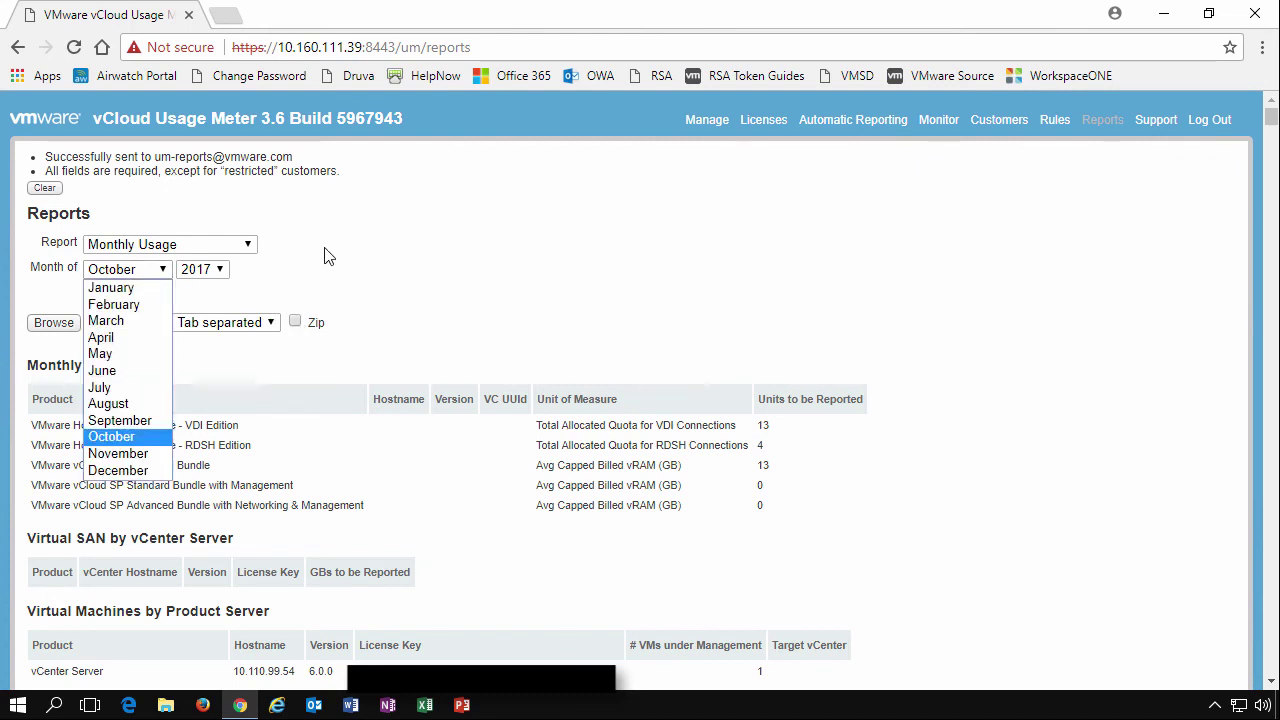
{"action": "left_click", "coordinate": [249, 247]}
{"action": "left_click", "coordinate": [249, 247]}
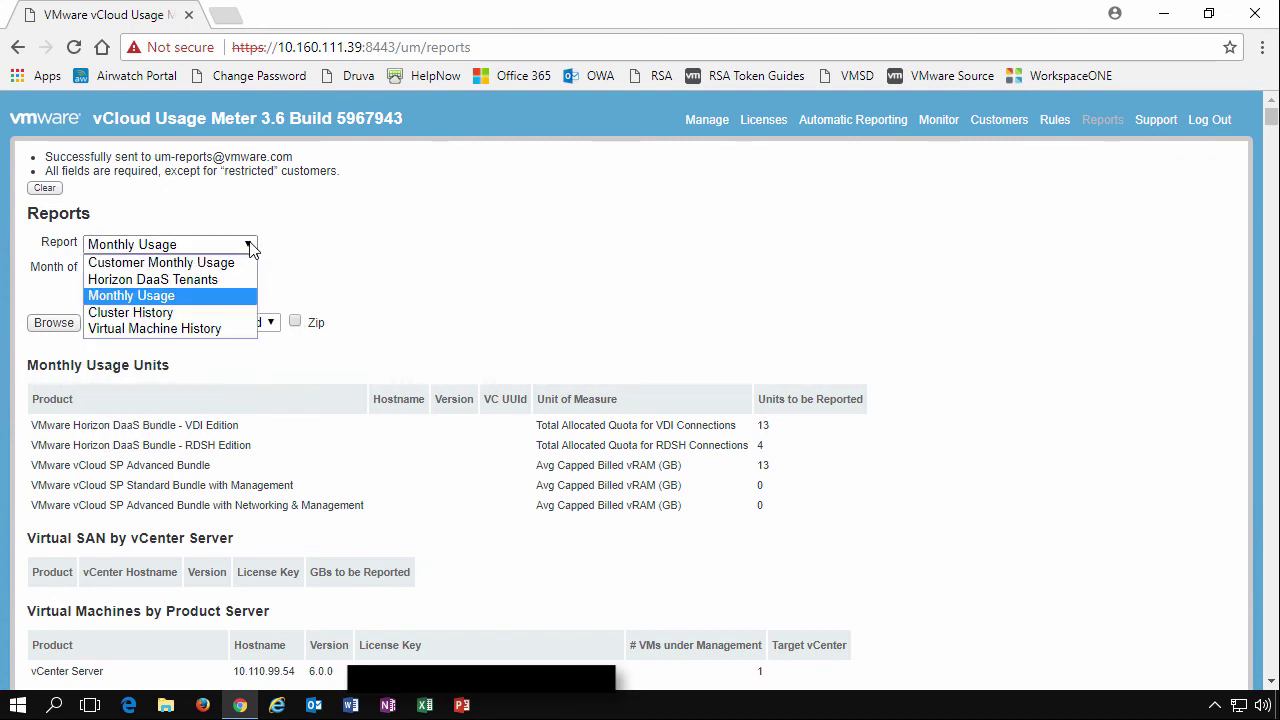
{"action": "left_click", "coordinate": [226, 264]}
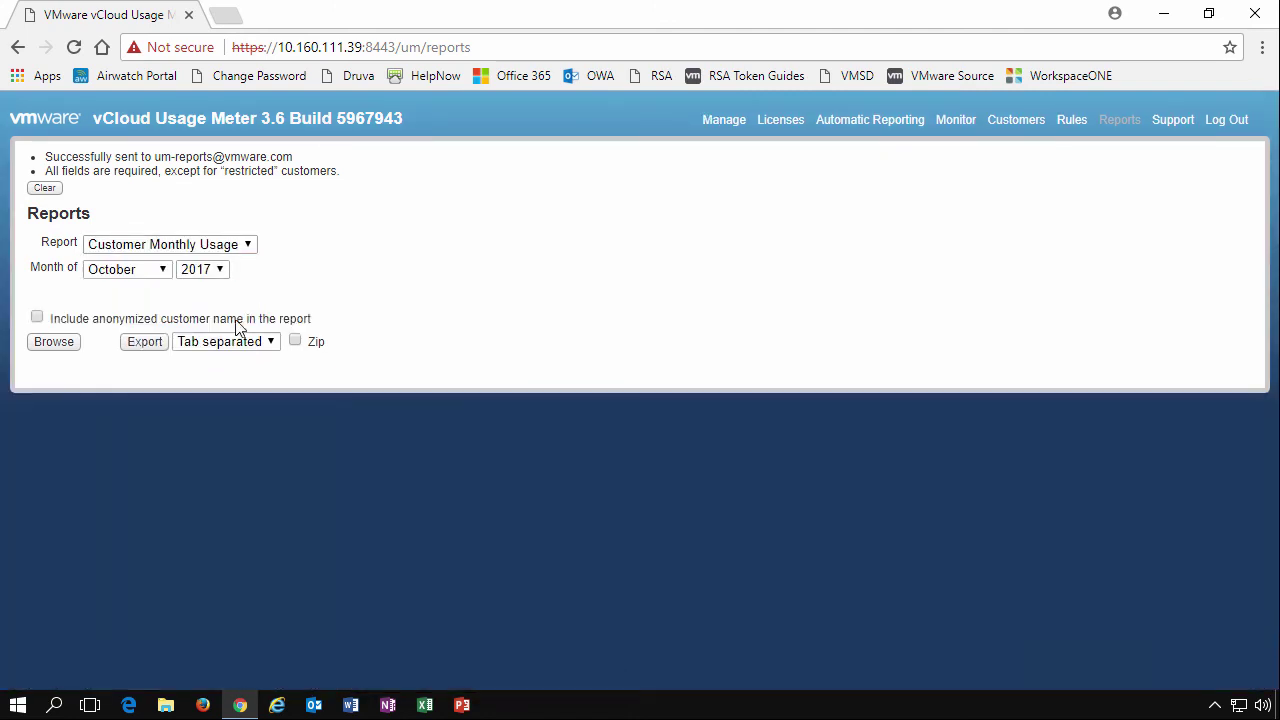
Browse the October 2017 report, then rerun it including anonymized customer names
{"action": "left_click", "coordinate": [54, 342]}
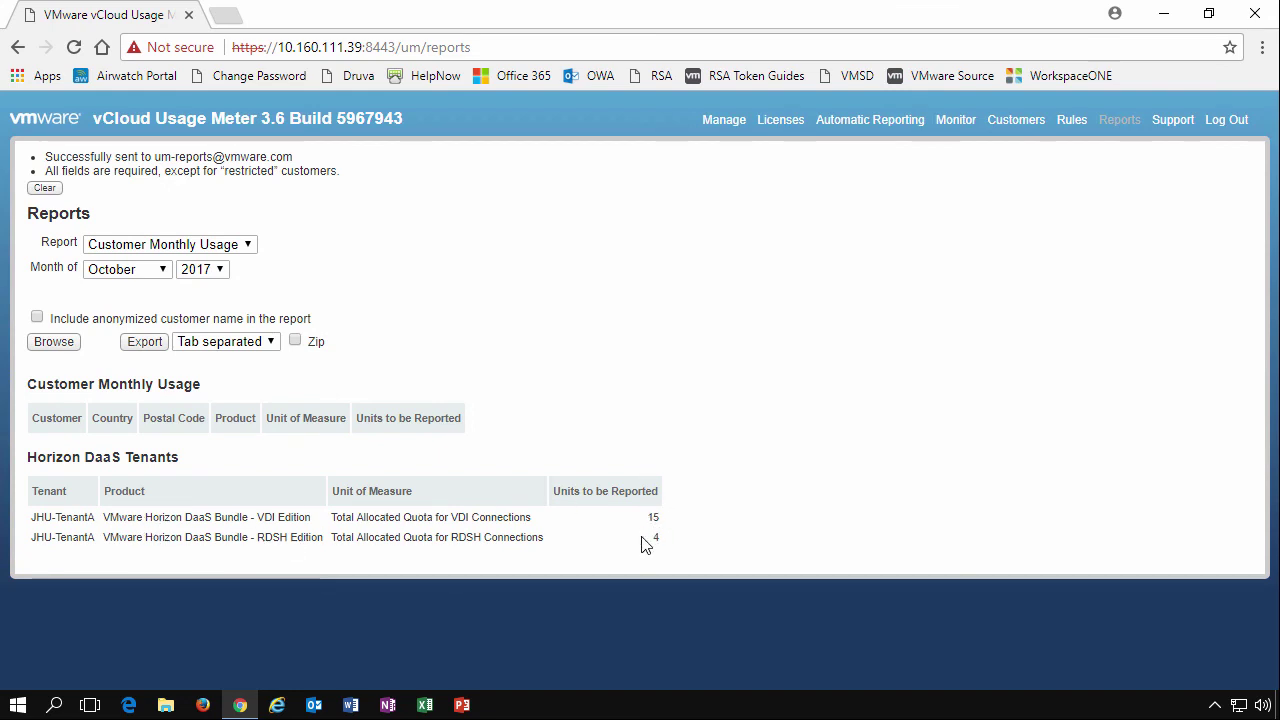
{"action": "left_click", "coordinate": [37, 318]}
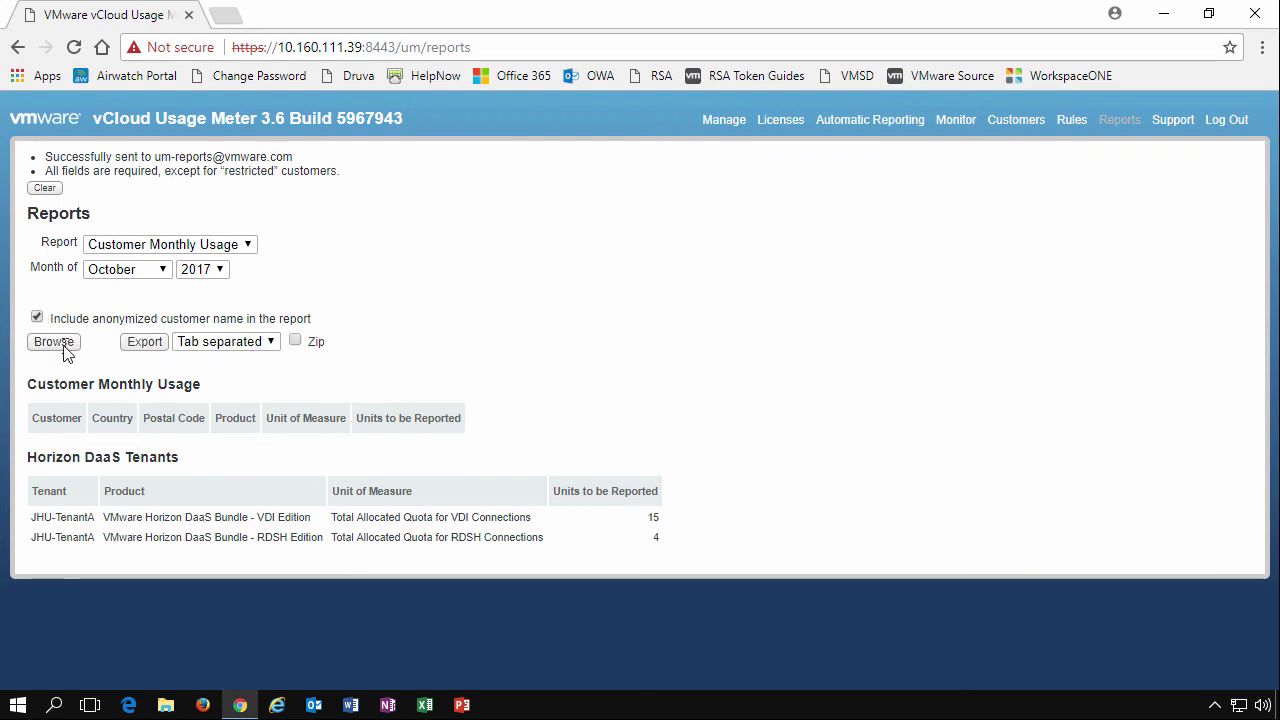
{"action": "left_click", "coordinate": [66, 346]}
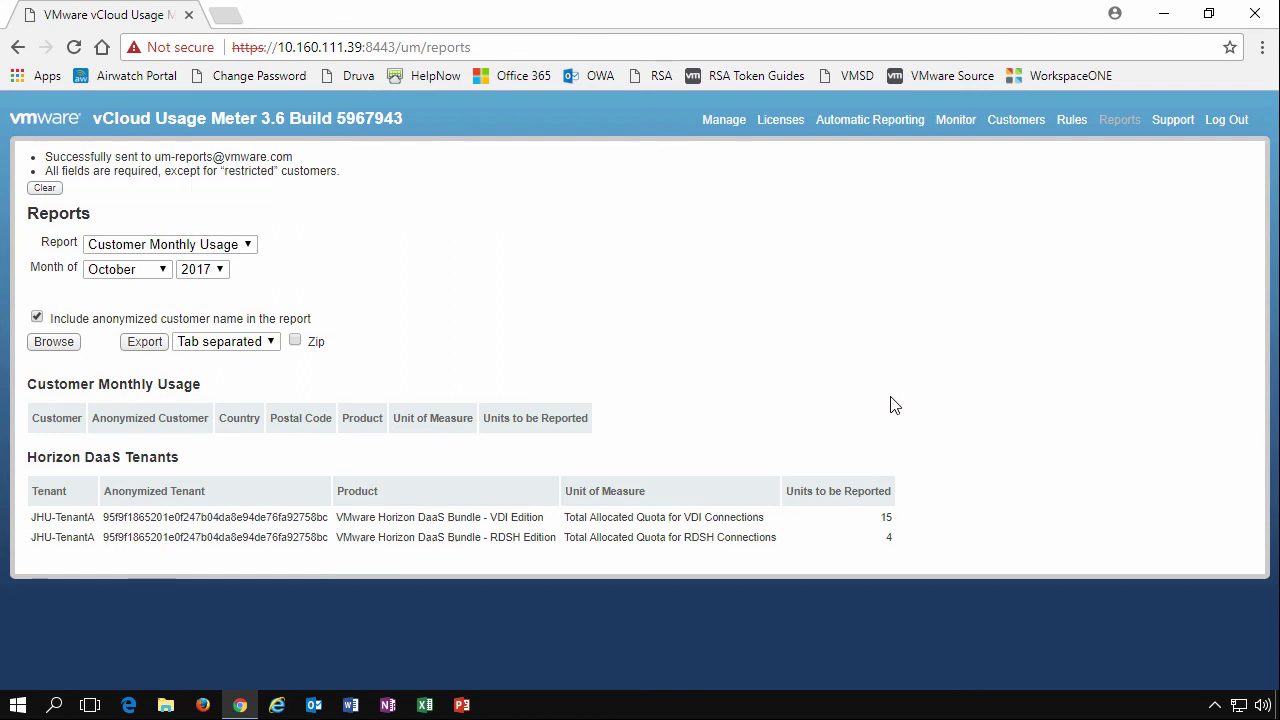
Run the Virtual Machine History report from March to August 2017 and scroll through it
{"action": "left_click", "coordinate": [210, 244]}
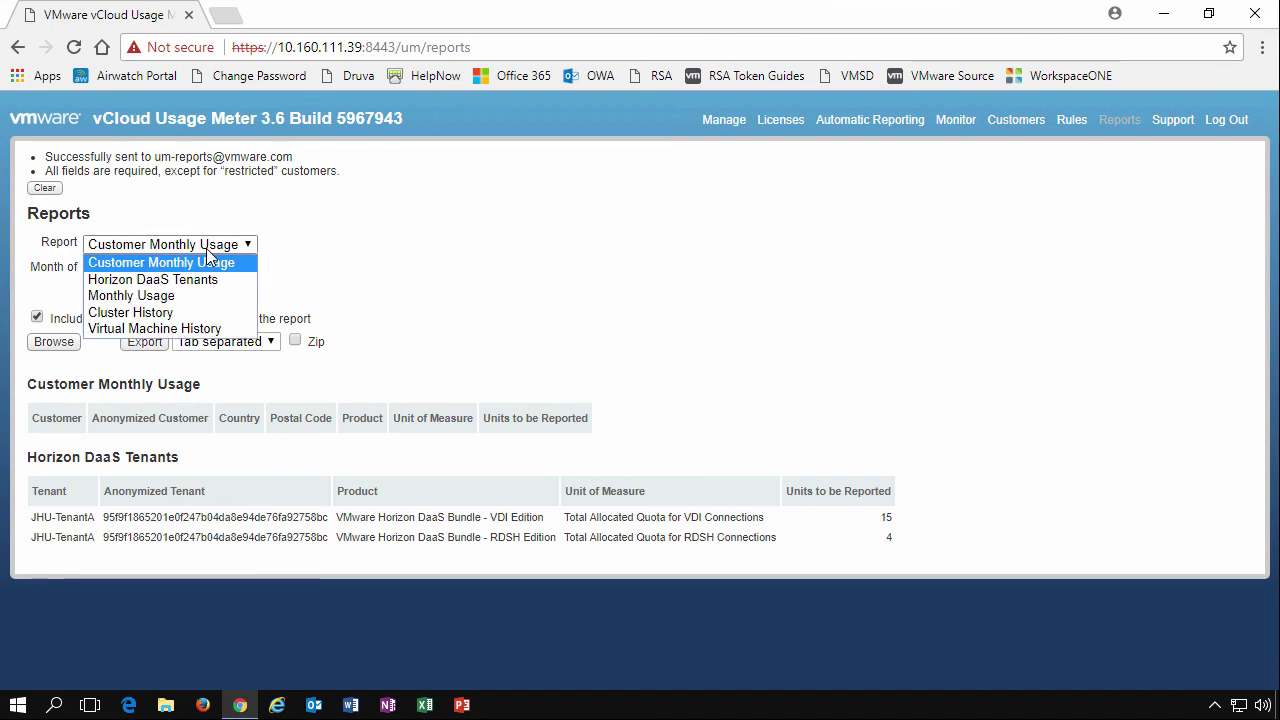
{"action": "left_click", "coordinate": [215, 330]}
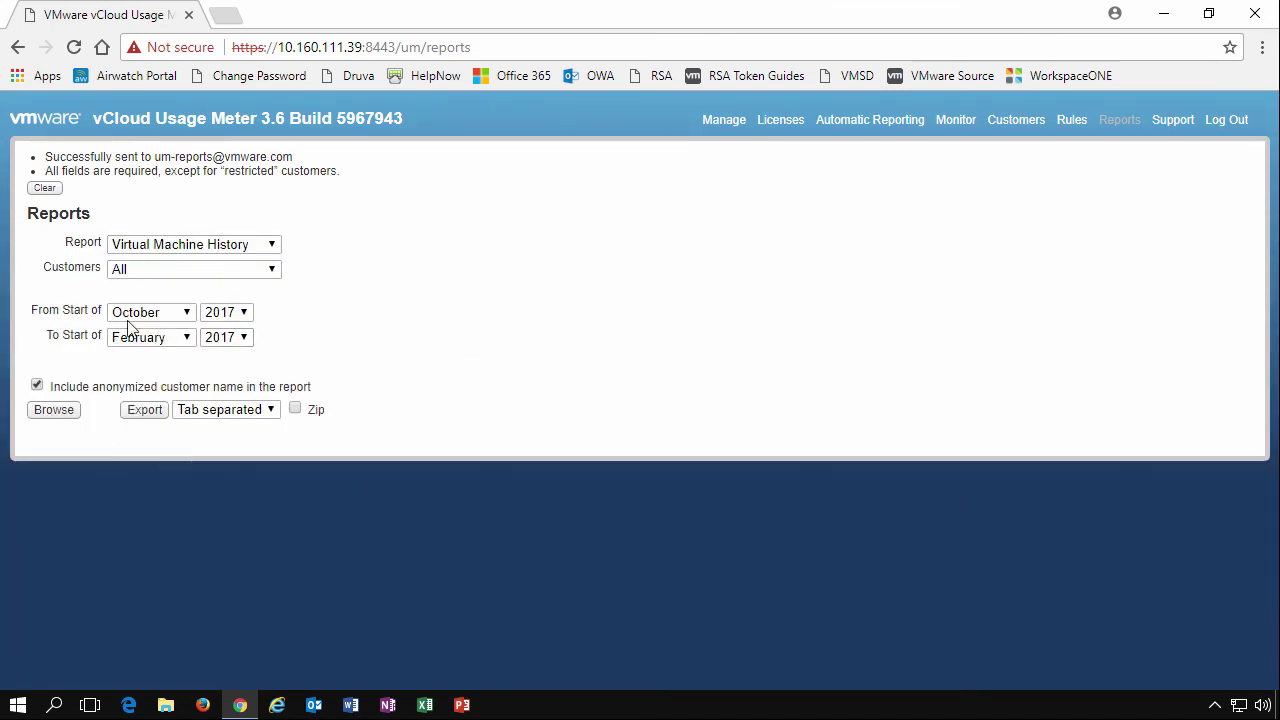
{"action": "left_click", "coordinate": [186, 313]}
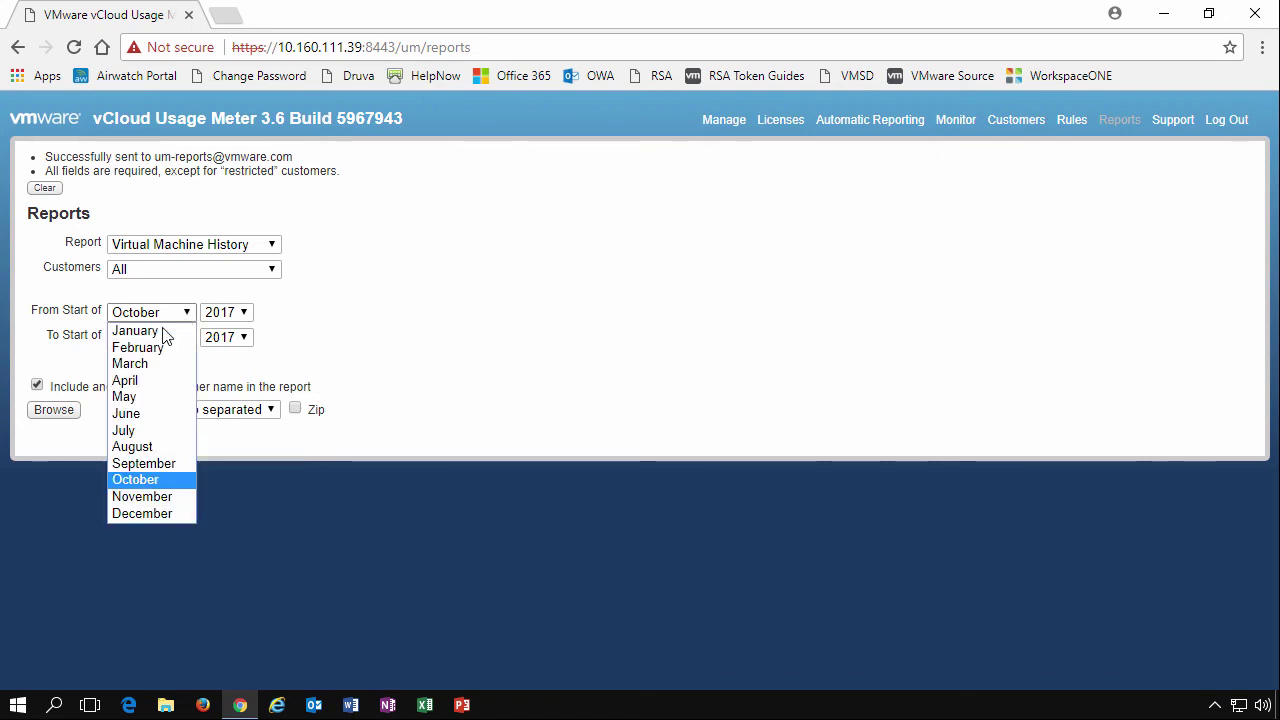
{"action": "left_click", "coordinate": [130, 364]}
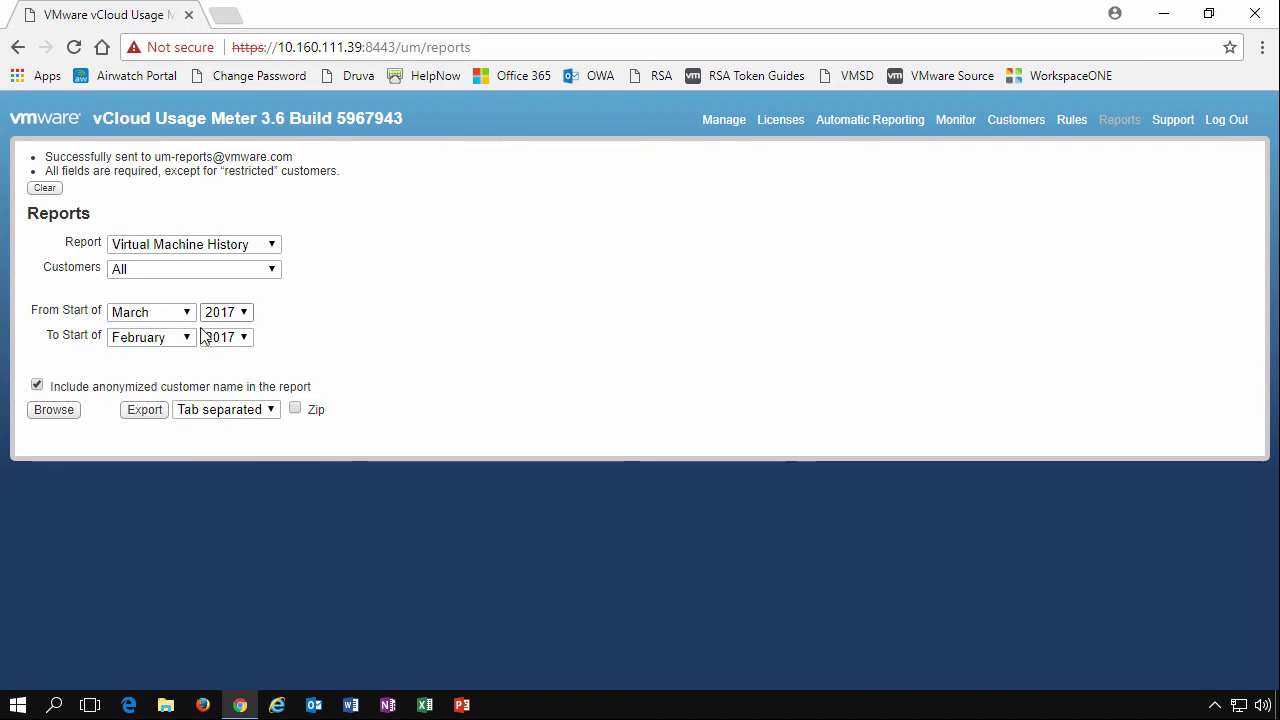
{"action": "left_click", "coordinate": [185, 337]}
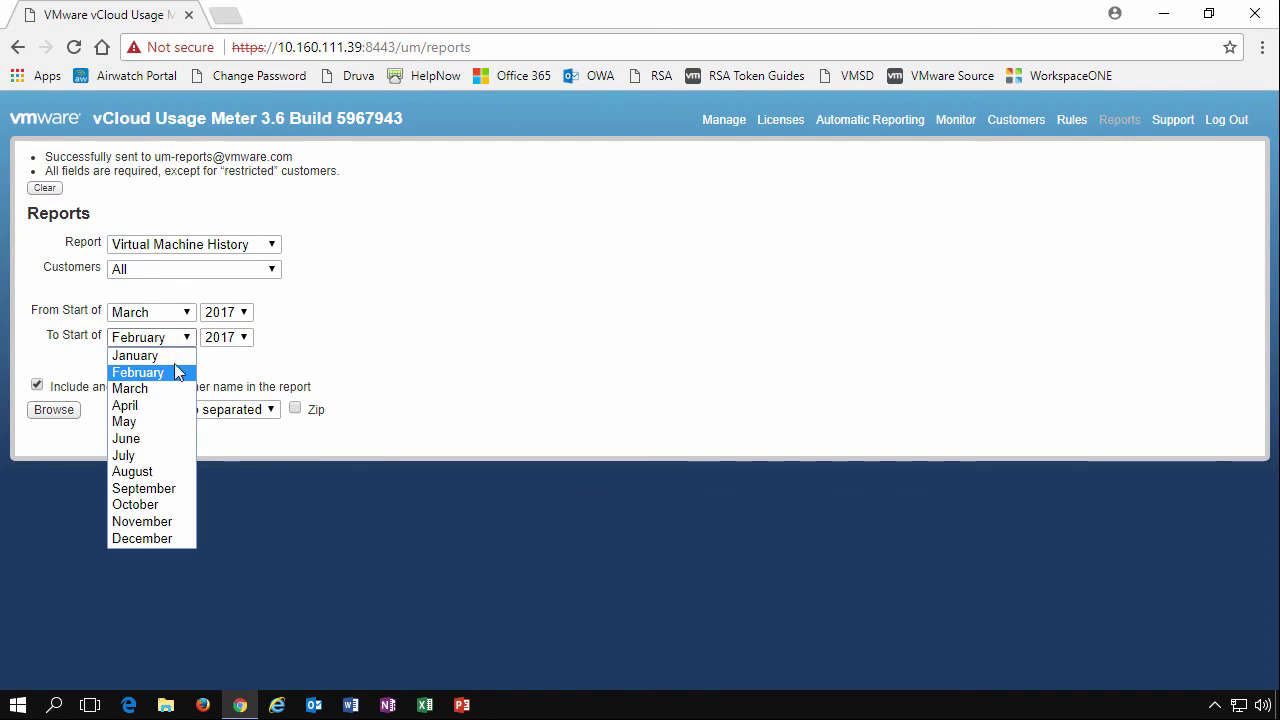
{"action": "left_click", "coordinate": [135, 471]}
{"action": "left_click", "coordinate": [53, 412]}
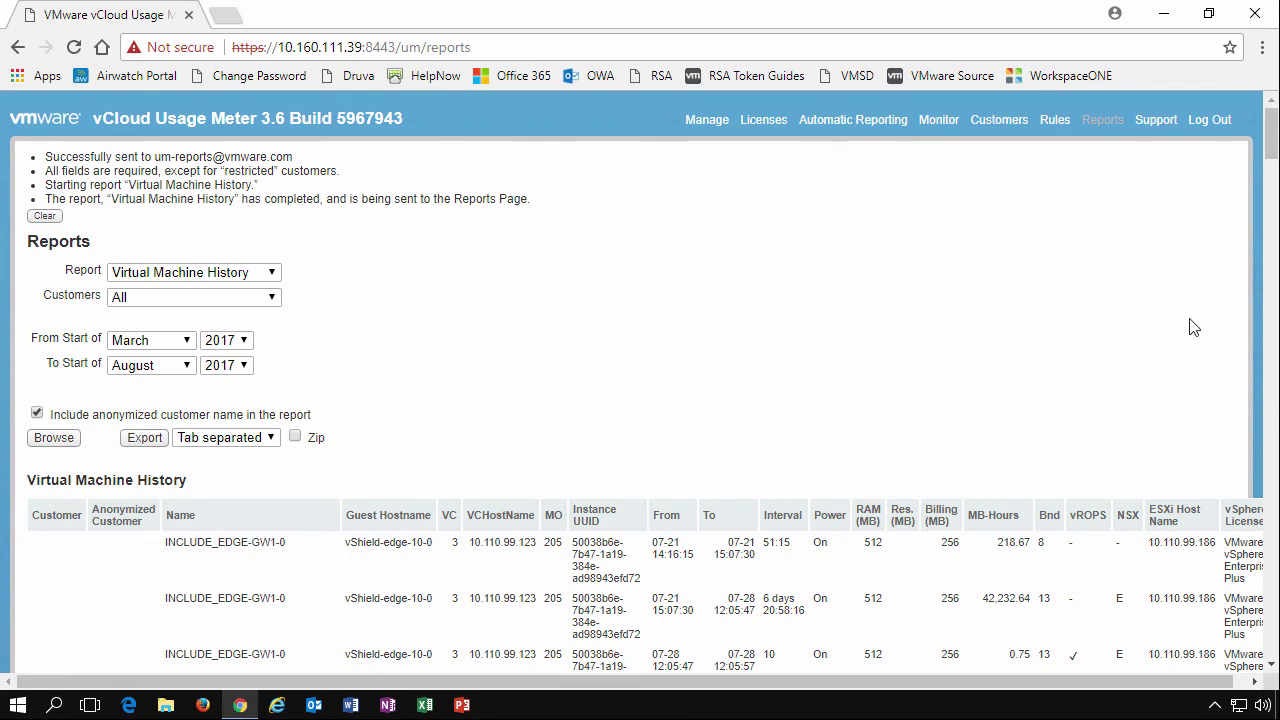
{"action": "left_click", "coordinate": [1272, 264]}
{"action": "left_click_drag", "start_coordinate": [1272, 155], "coordinate": [1273, 168]}
{"action": "left_click_drag", "start_coordinate": [767, 686], "coordinate": [1049, 689]}
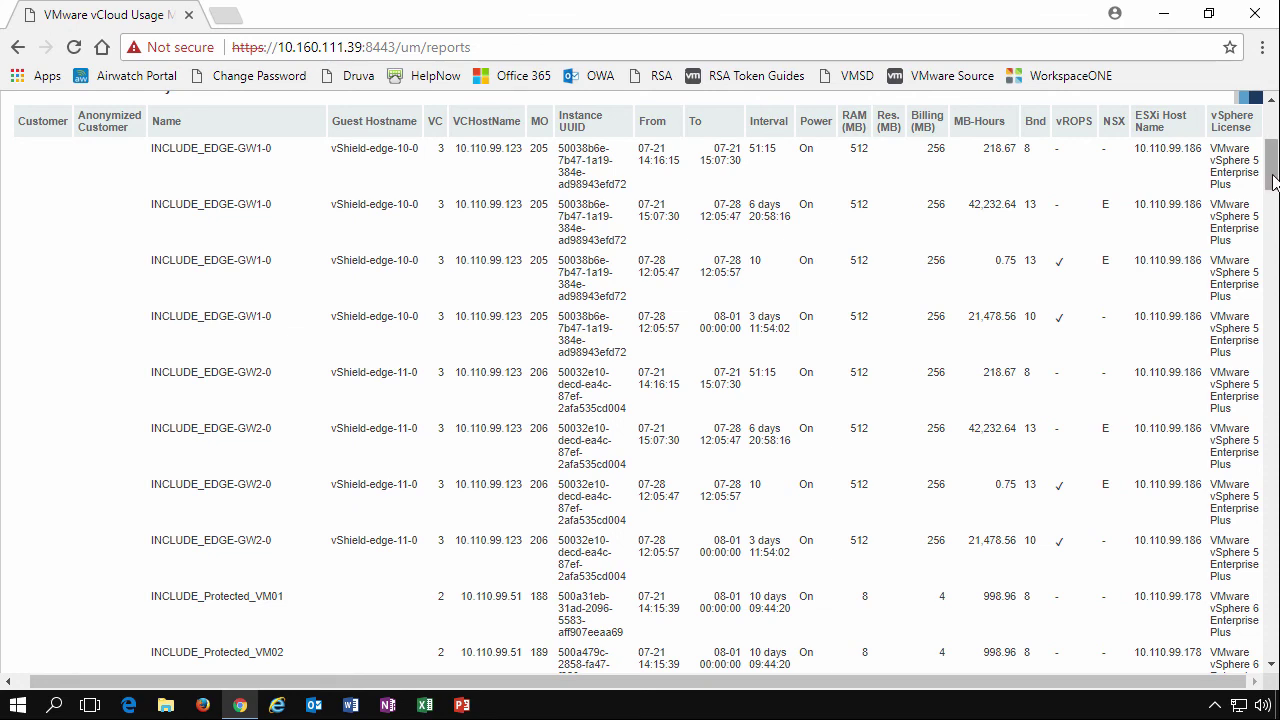
{"action": "left_click_drag", "start_coordinate": [1272, 180], "coordinate": [1262, 115]}
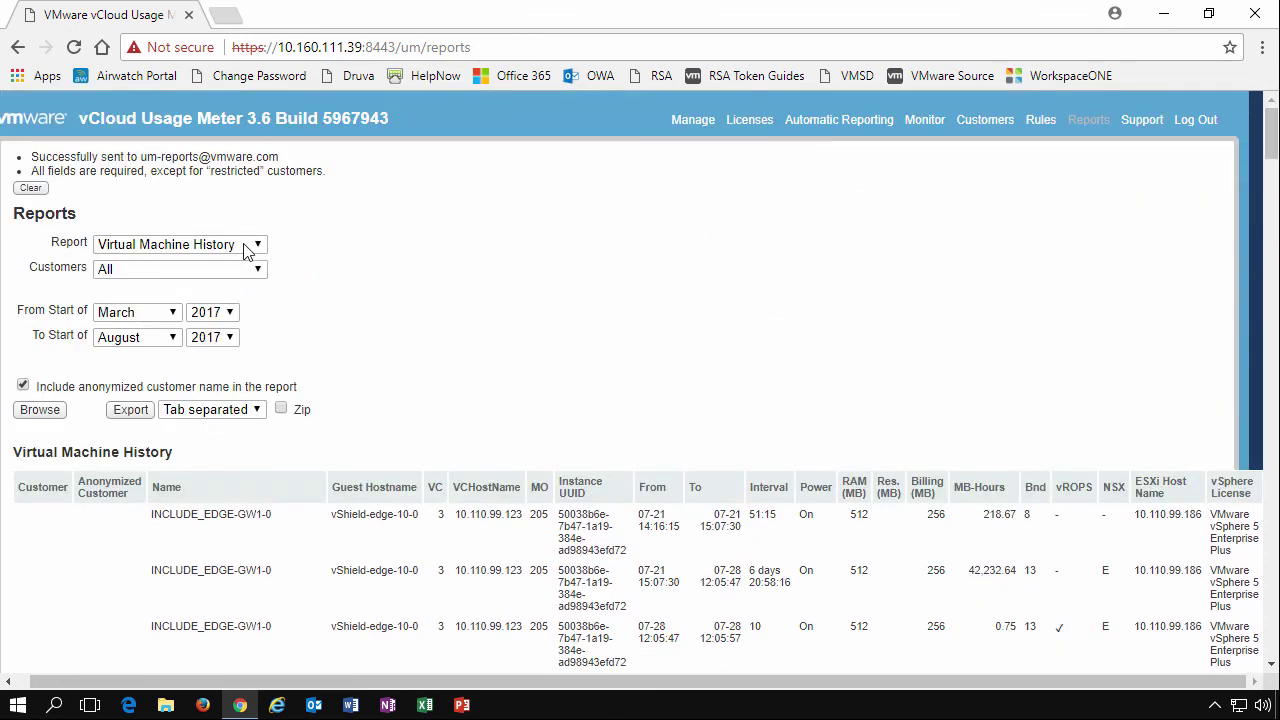
Browse the Cluster History report for March–August 2017 and scroll its vSAN cluster entries
{"action": "left_click", "coordinate": [247, 250]}
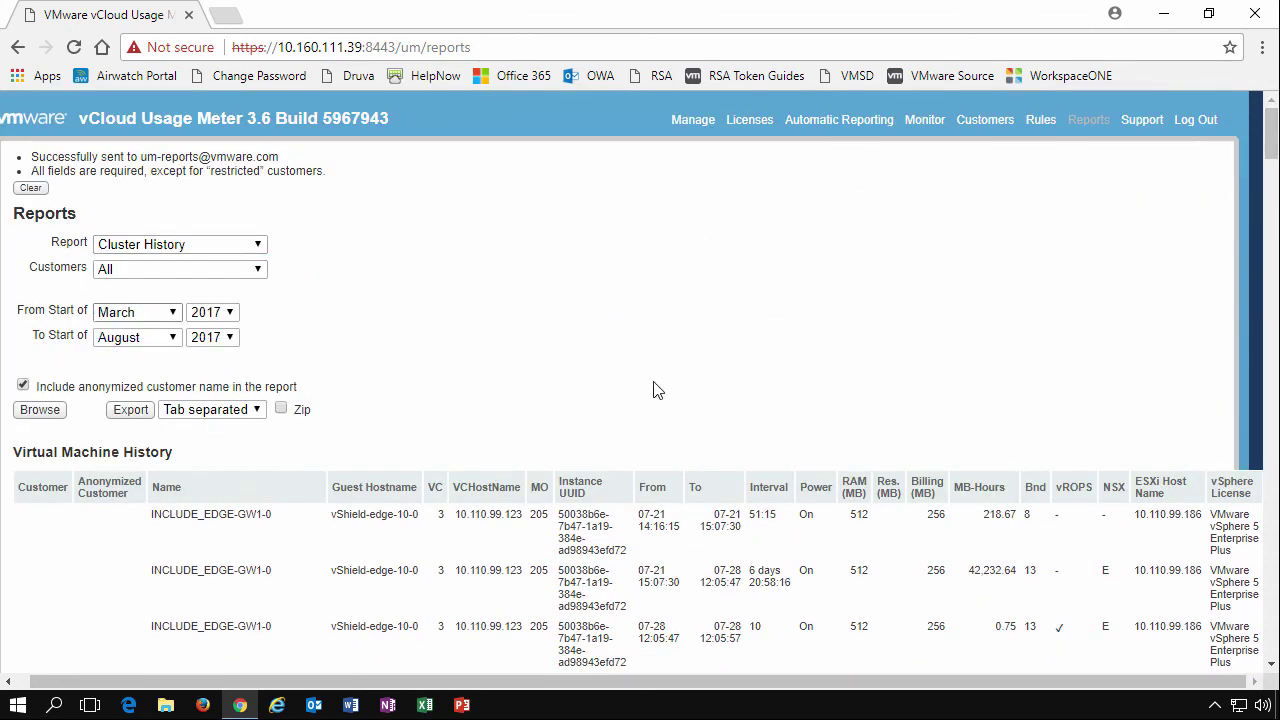
{"action": "left_click", "coordinate": [176, 312]}
{"action": "left_click", "coordinate": [45, 412]}
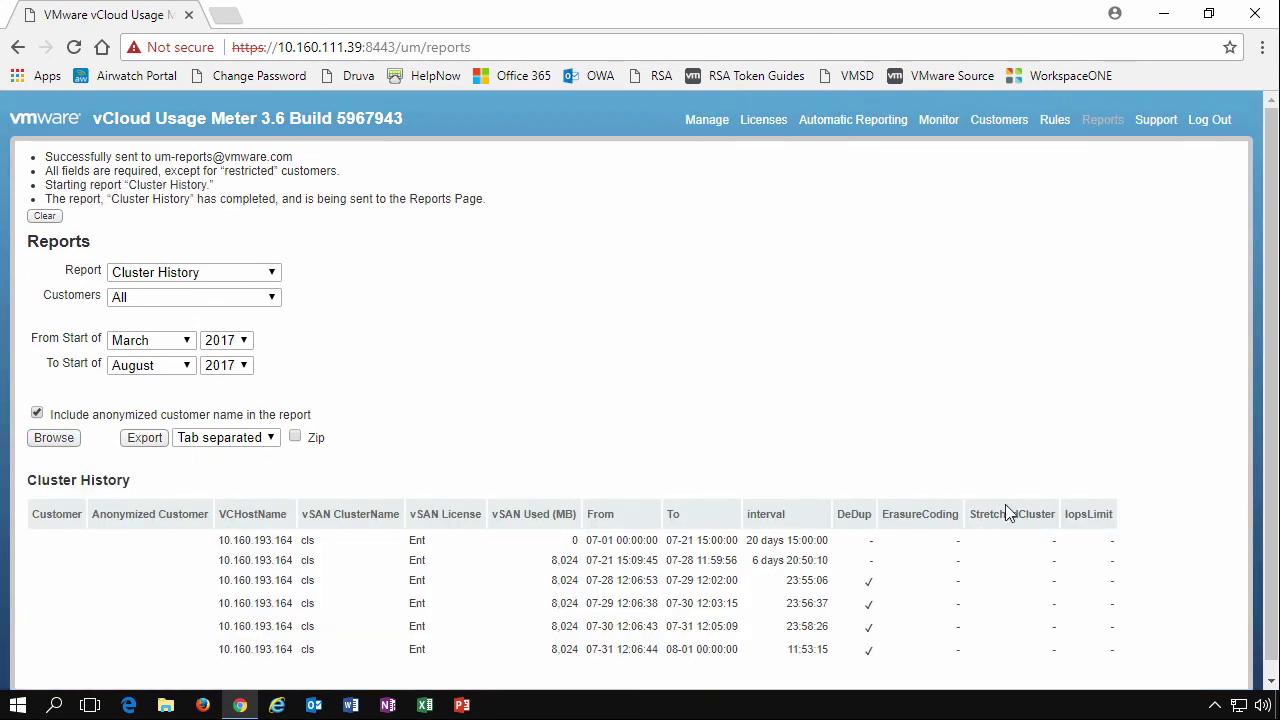
{"action": "scroll", "coordinate": [1272, 310], "scroll_direction": "down", "scroll_amount": 1}
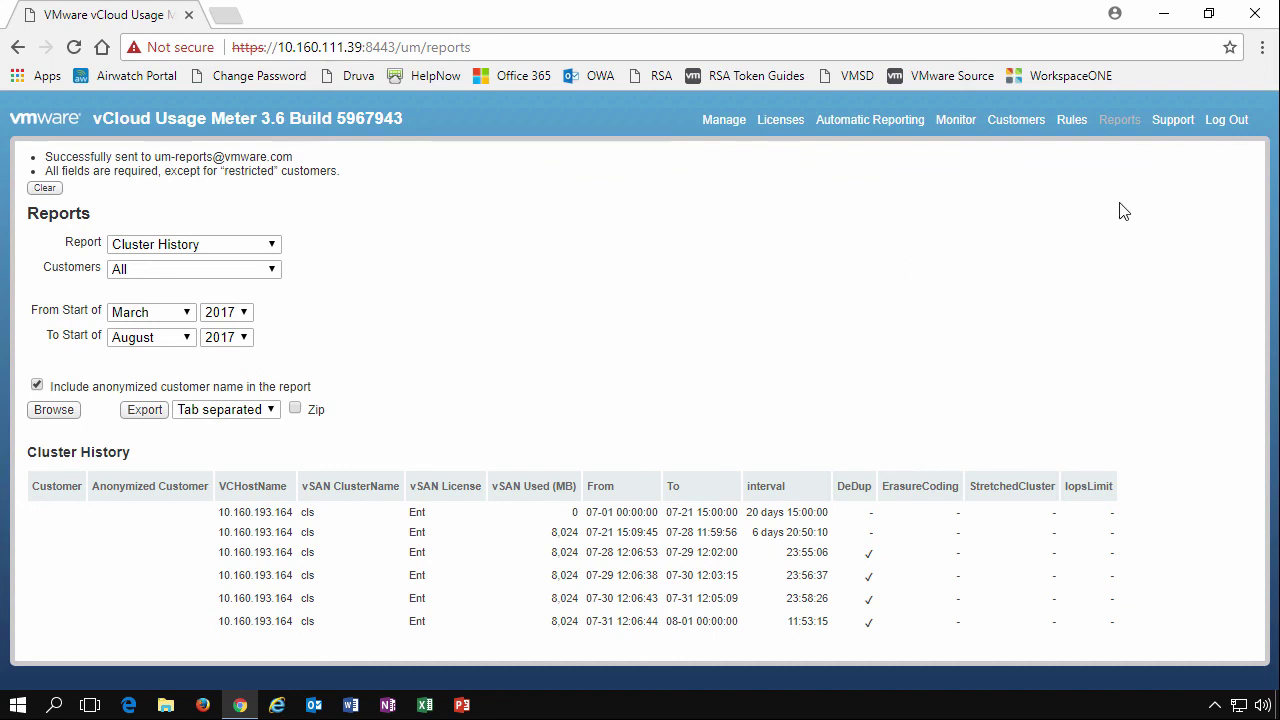
Open the Support page and check the Usage Meter logging levels, leaving it at Info
{"action": "left_click", "coordinate": [1173, 122]}
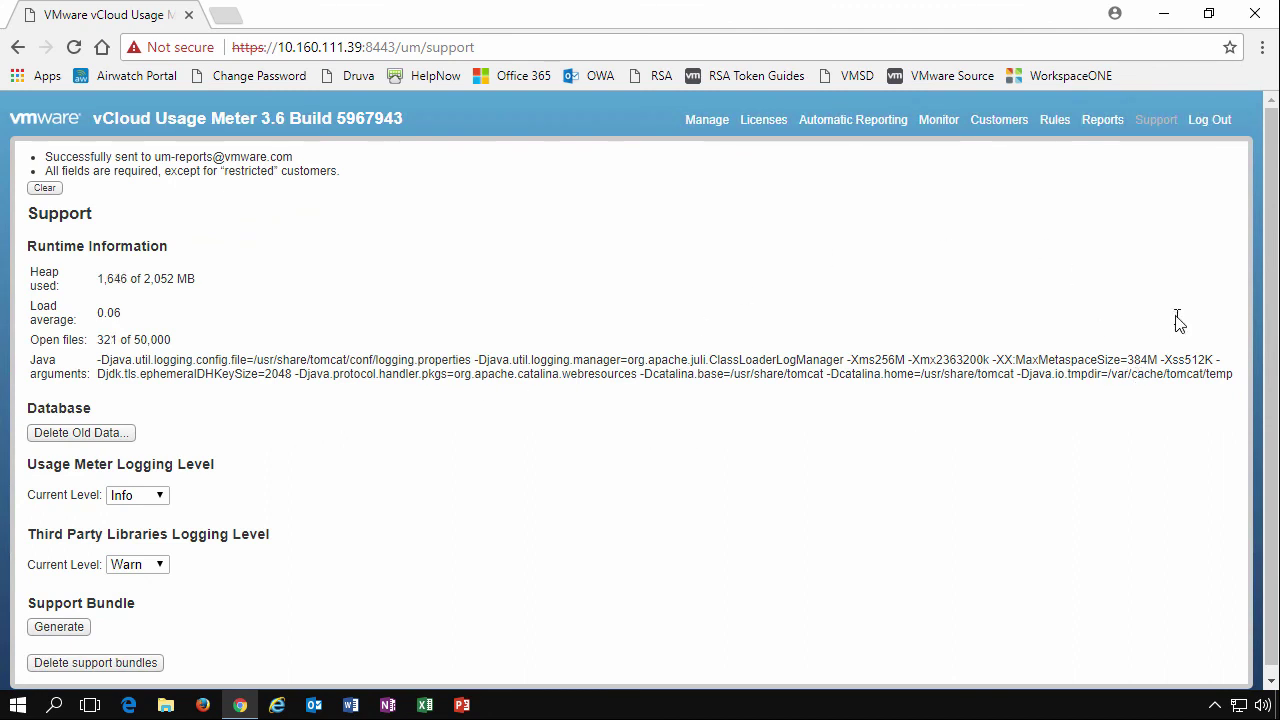
{"action": "scroll", "coordinate": [1270, 462], "scroll_direction": "down", "scroll_amount": 1}
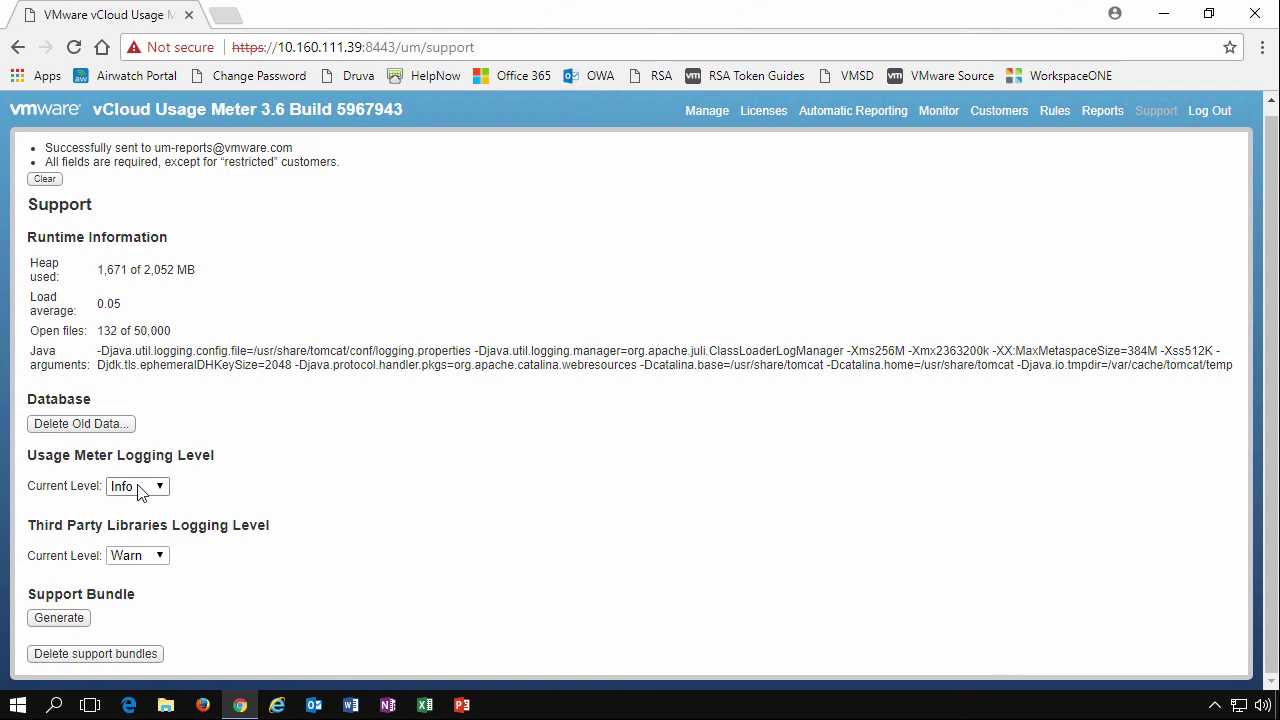
{"action": "left_click", "coordinate": [138, 487]}
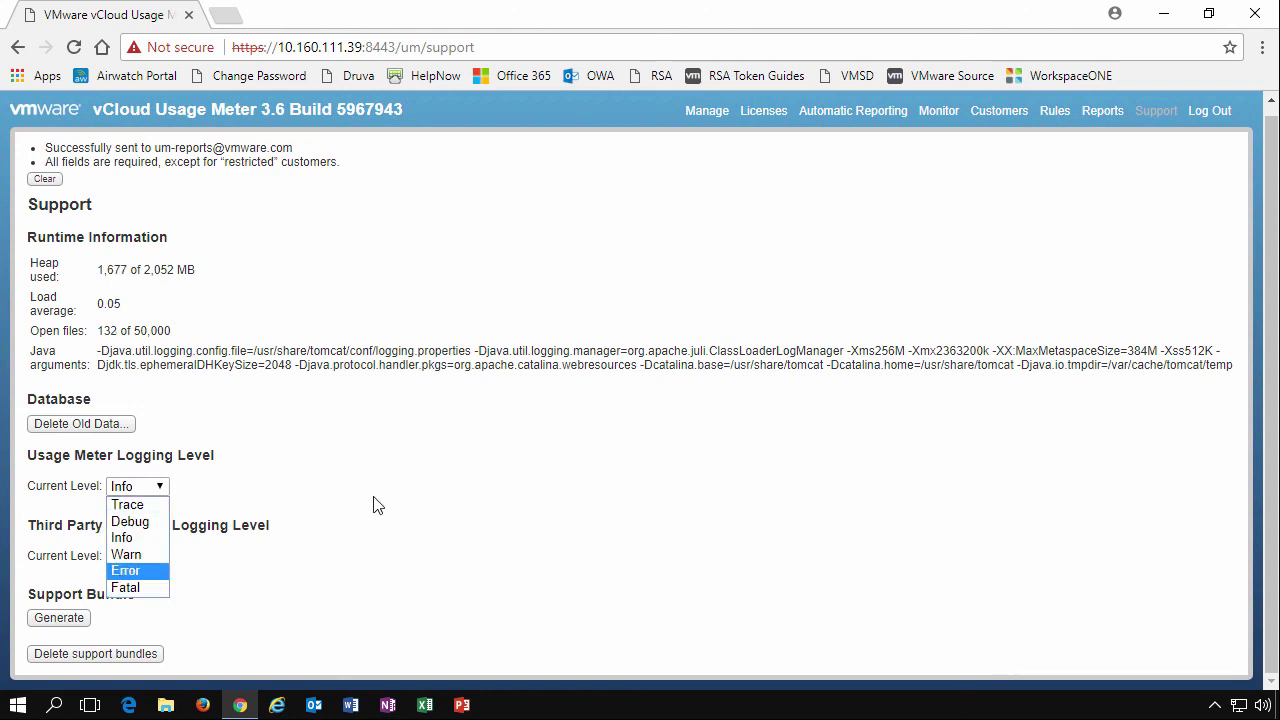
{"action": "left_click", "coordinate": [412, 498]}
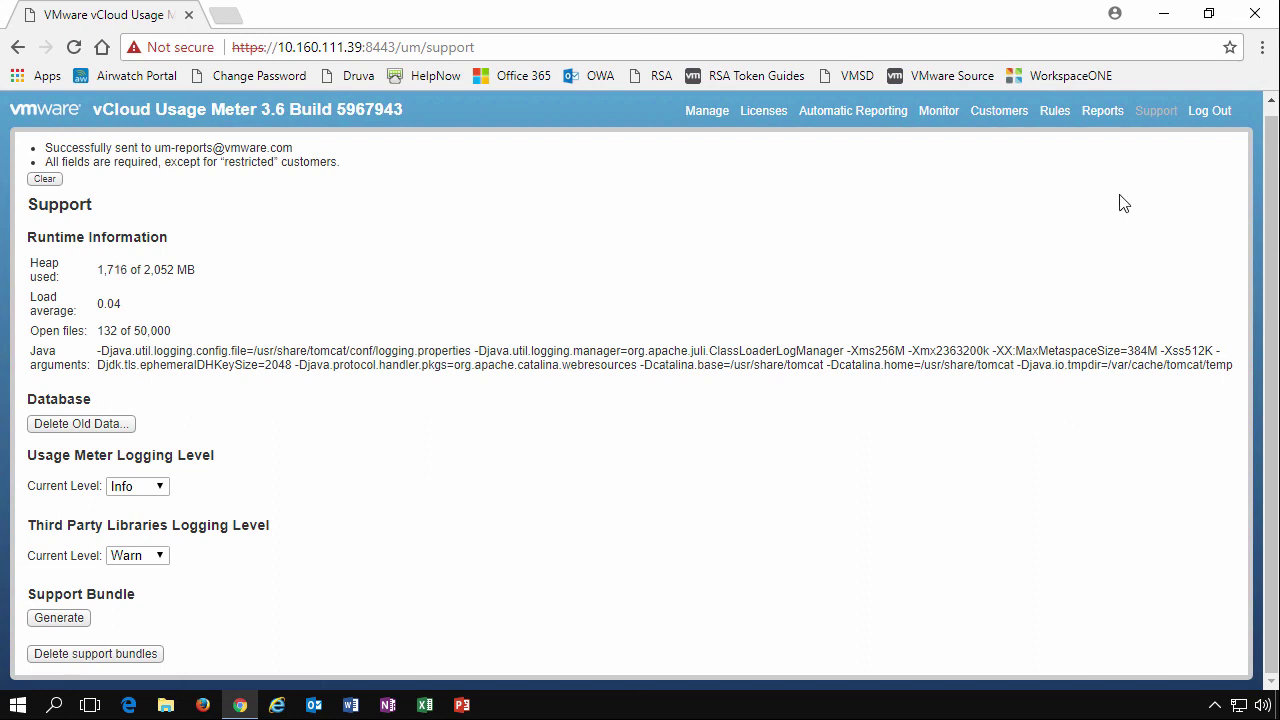
Log out of Usage Meter to return to the login page
{"action": "left_click", "coordinate": [1210, 112]}
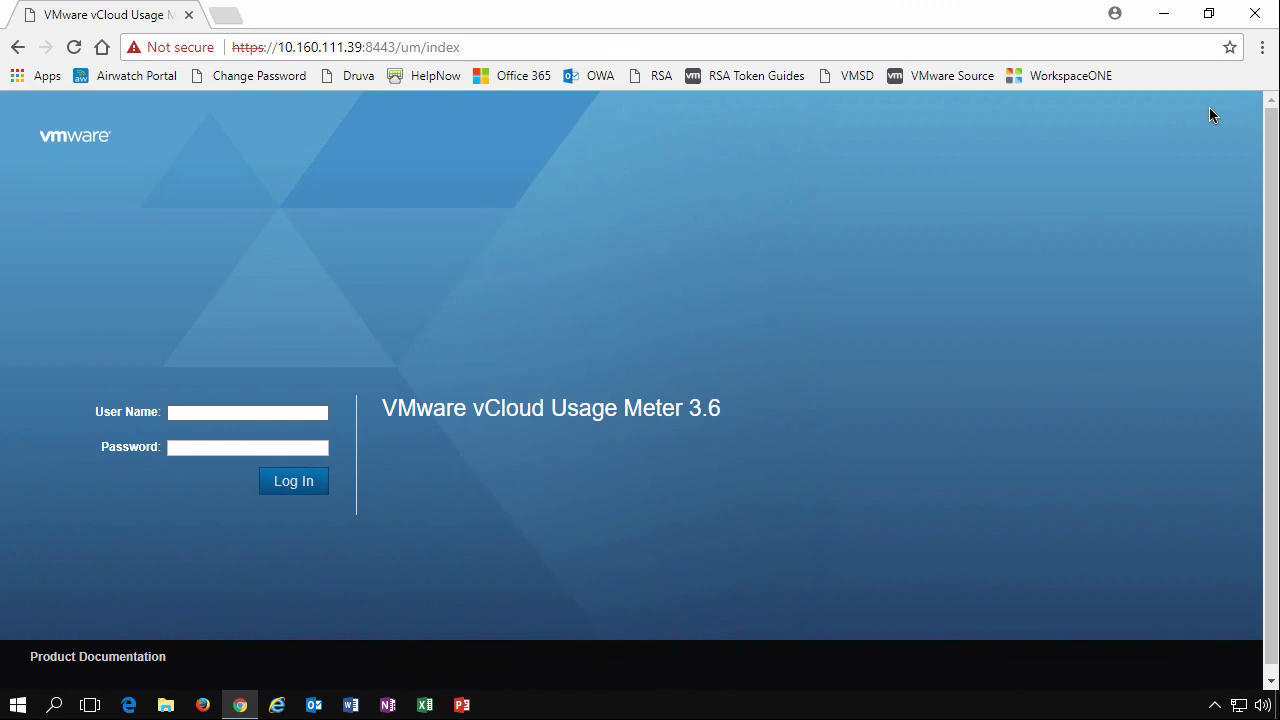